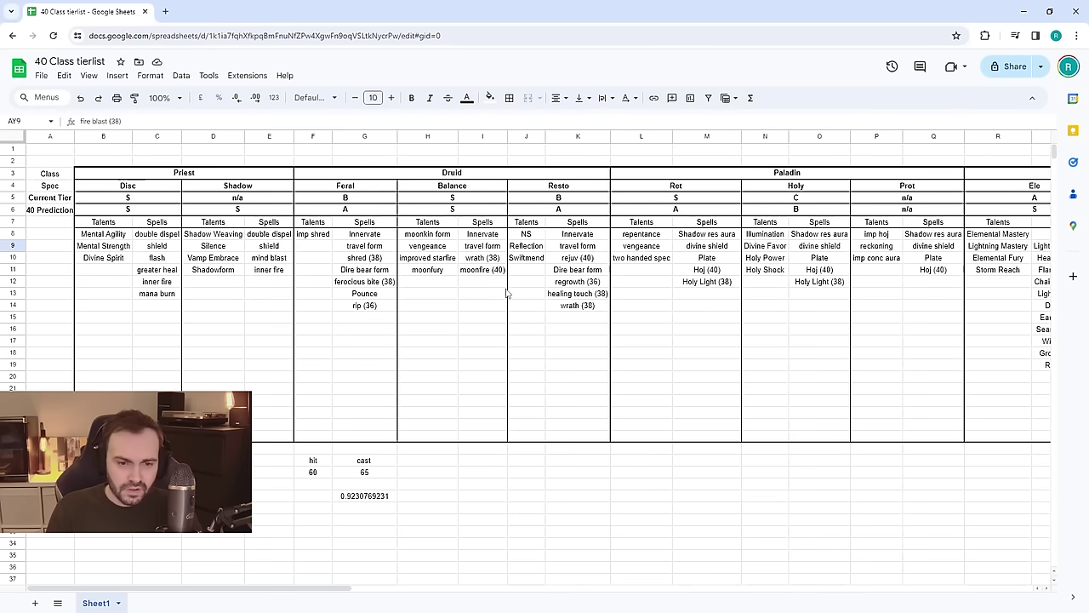
Switch to the TierMaker window to review the current phase 1 spec rankings, and return to the 40 Class tierlist spreadsheet.
left_click(331, 317)
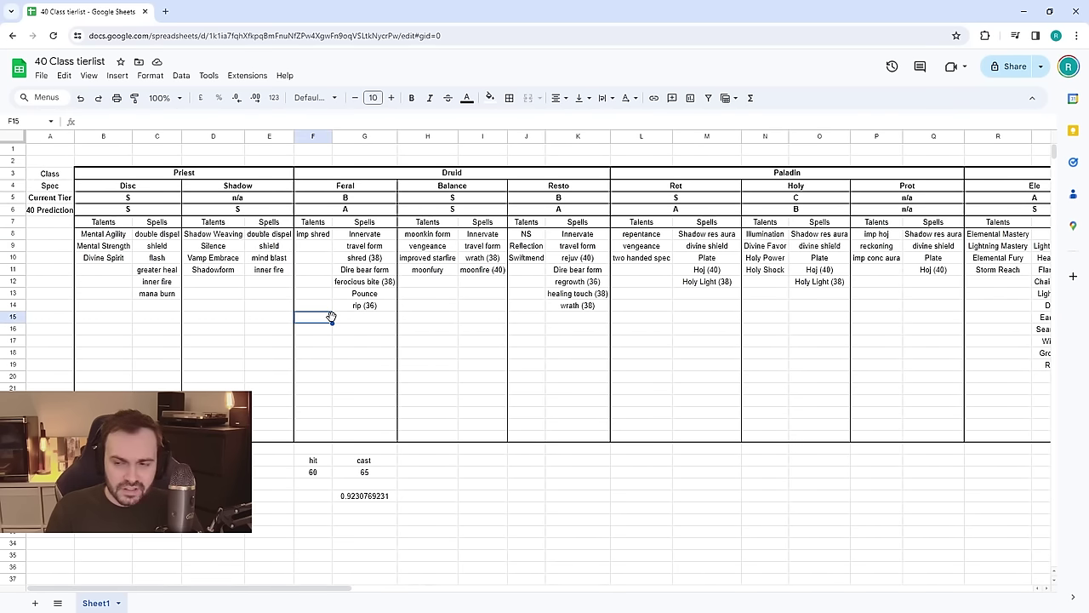
key("alt+Tab")
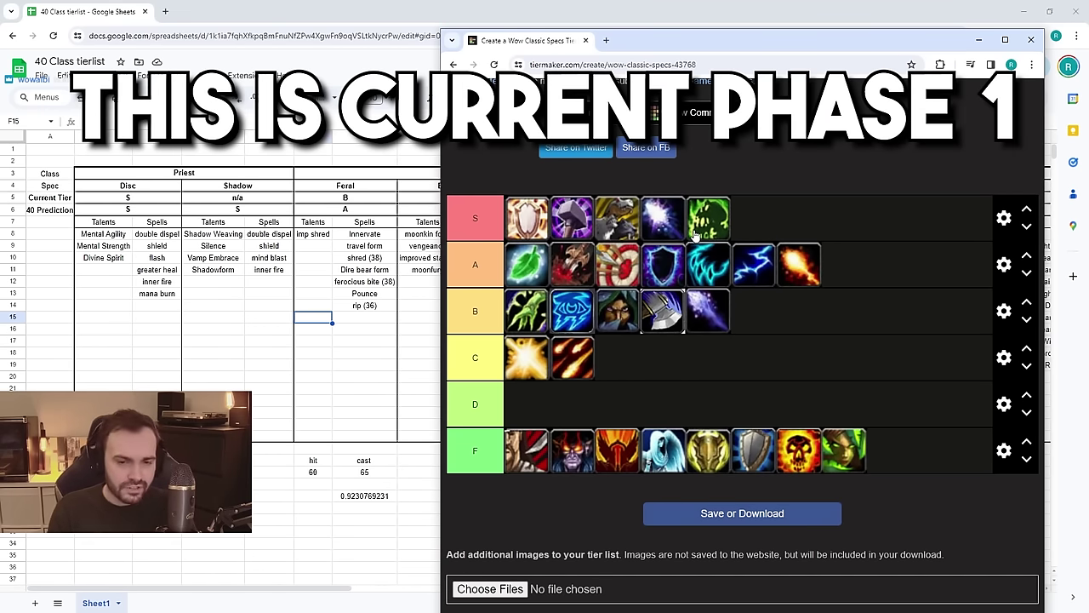
key("alt+Tab")
left_click(13, 209)
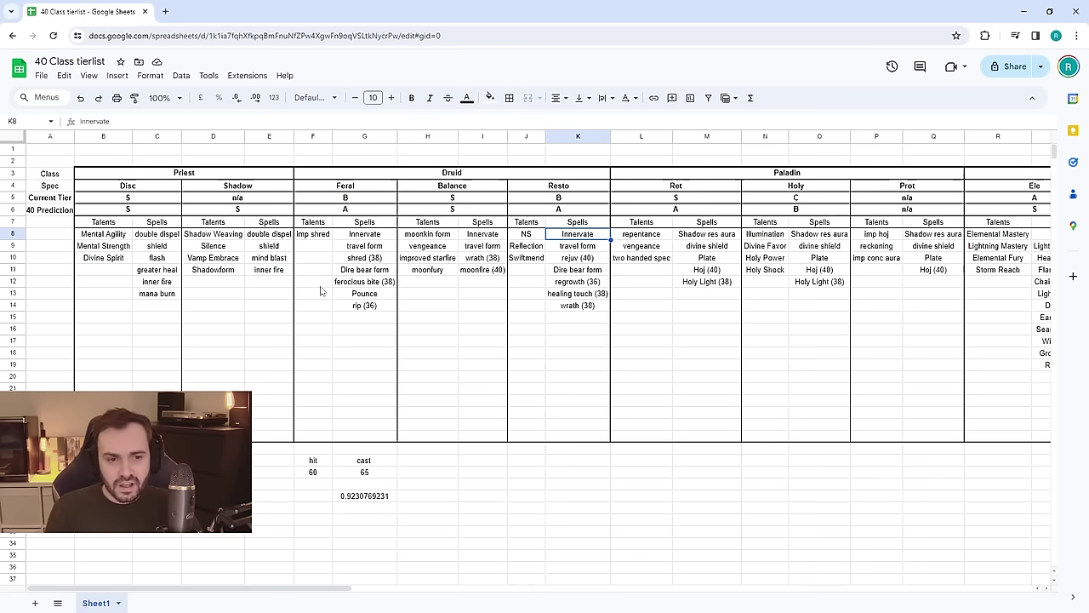
left_click(407, 294)
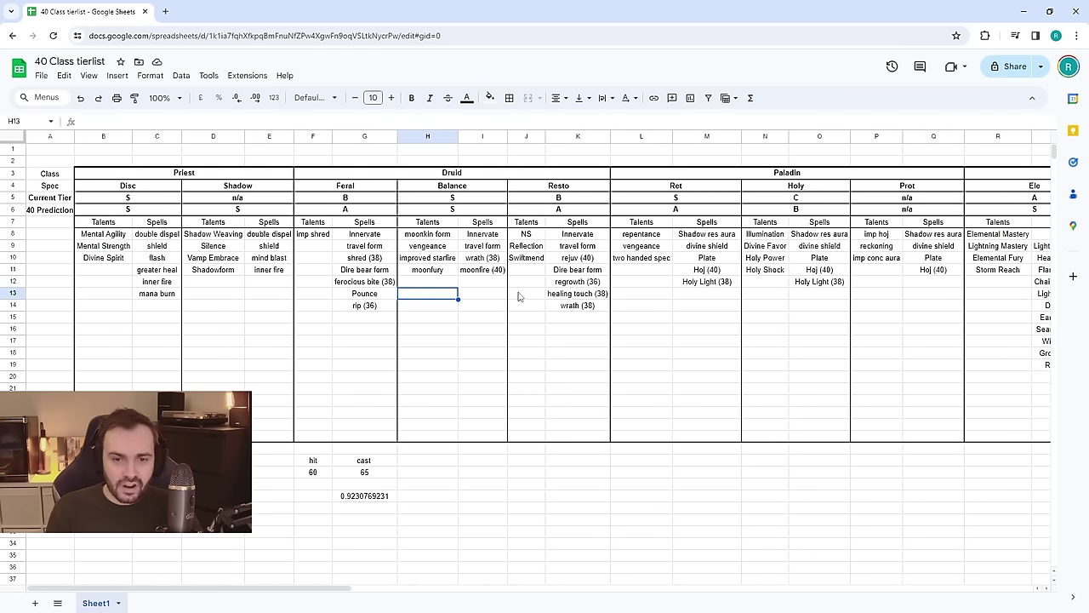
key("alt+Tab")
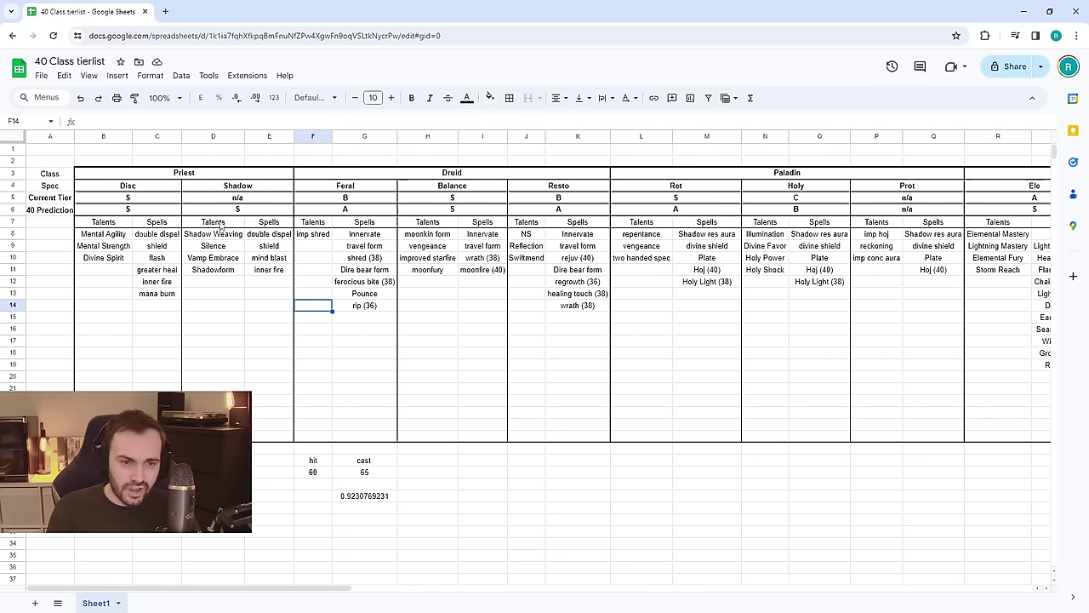
Check the Shadow priest's current and predicted tiers, and place the yellow skull spec icon in the S row of the blank TierMaker list.
left_click(274, 198)
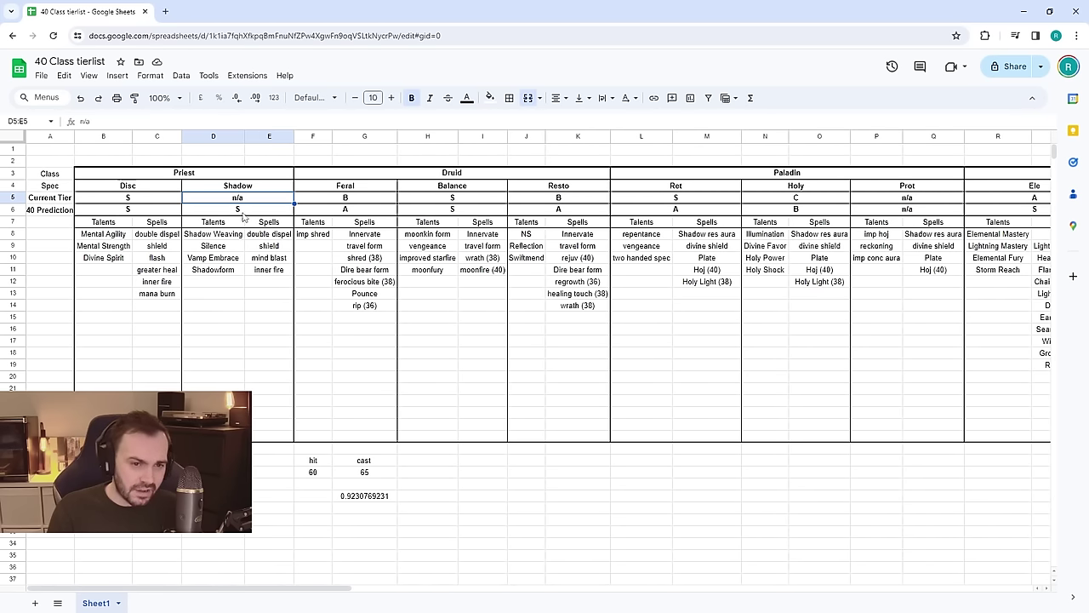
left_click(244, 214)
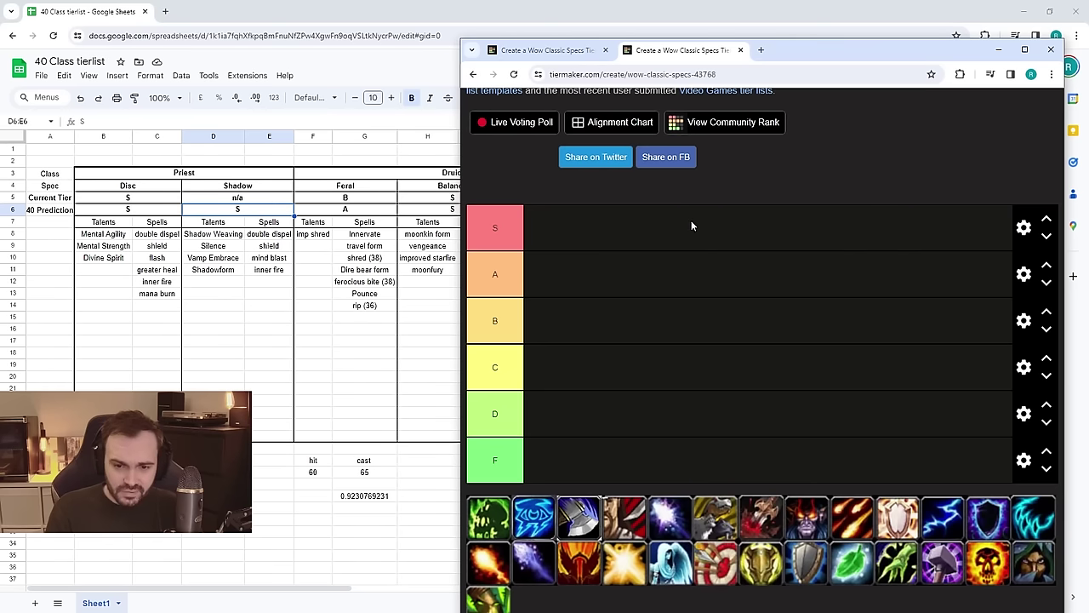
scroll(691, 221, "down", 1)
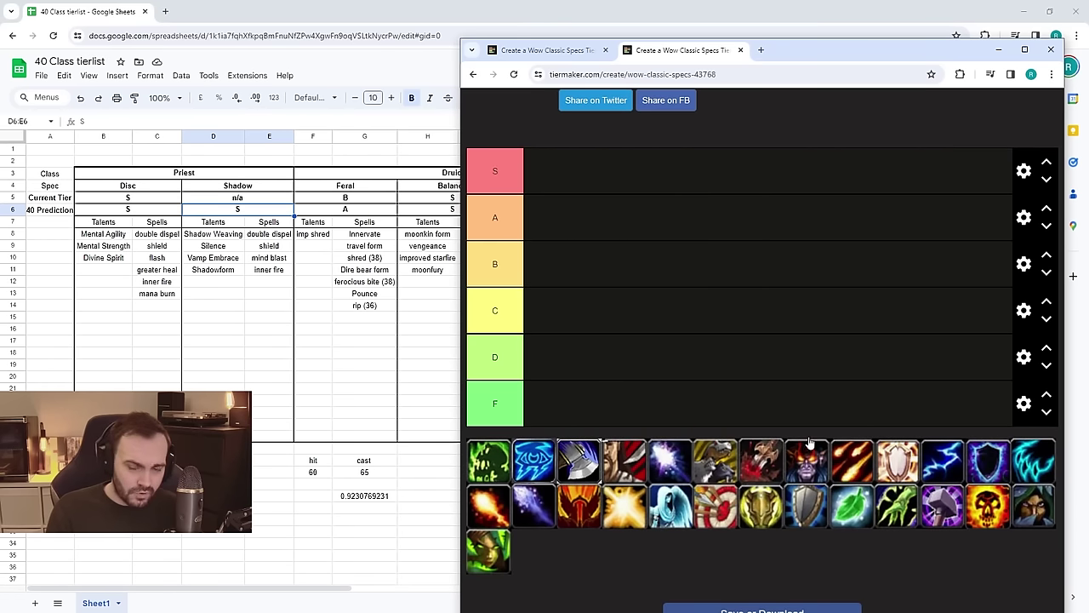
left_click_drag(984, 511, 552, 174)
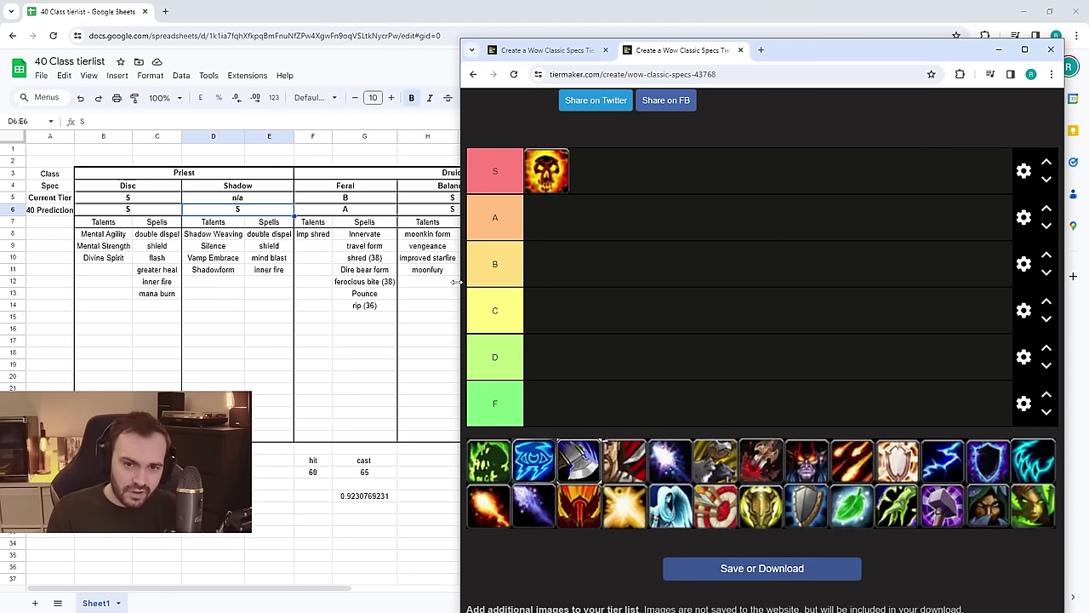
Return to the spreadsheet and go through the Shadow priest's spells and talents, from double dispel to Shadowform.
left_click(268, 233)
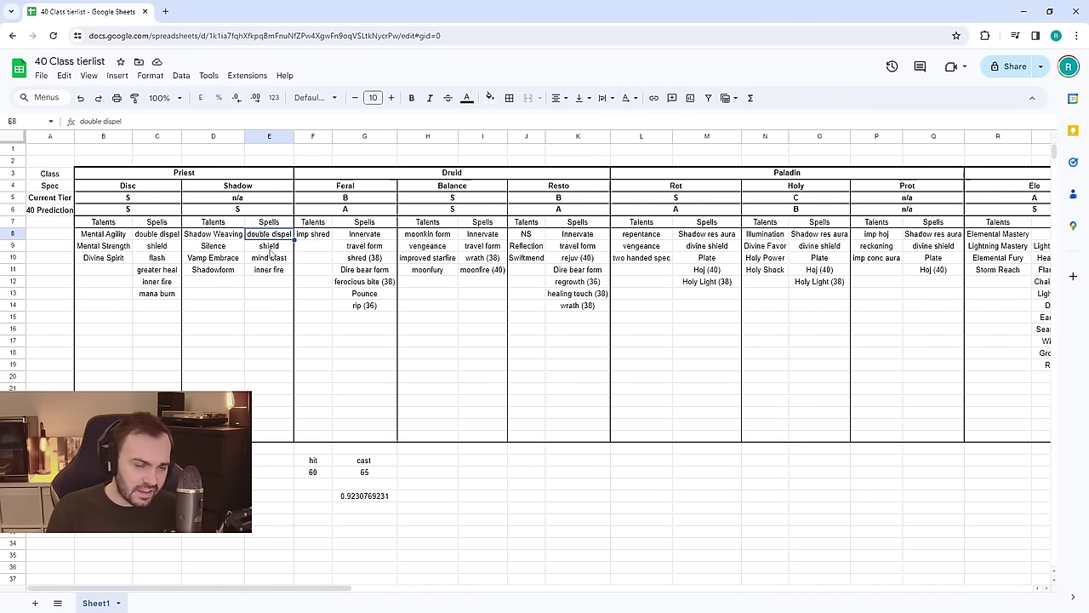
left_click(269, 245)
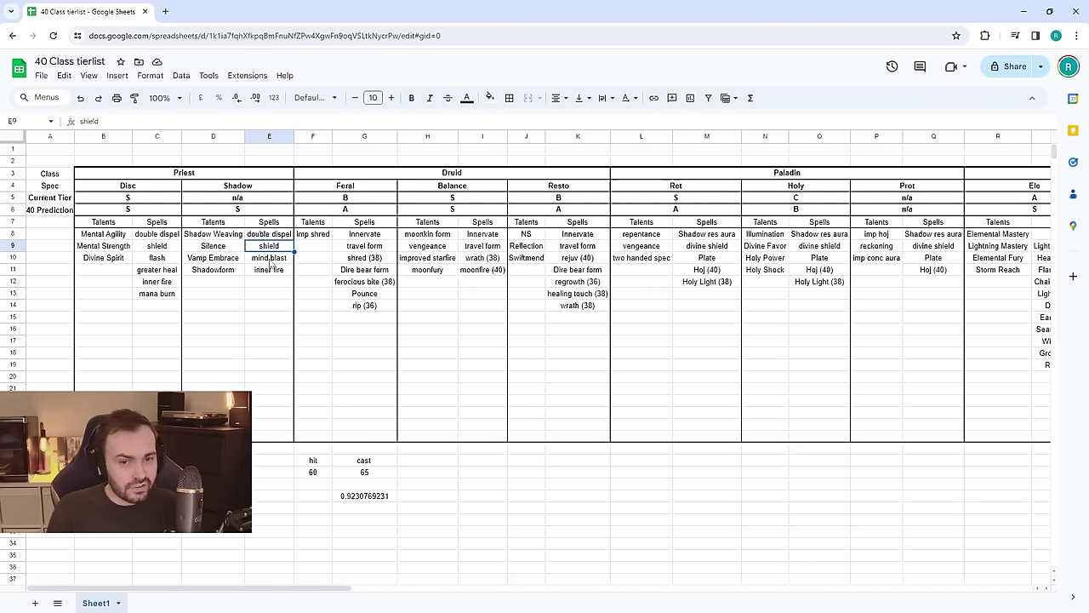
left_click(270, 257)
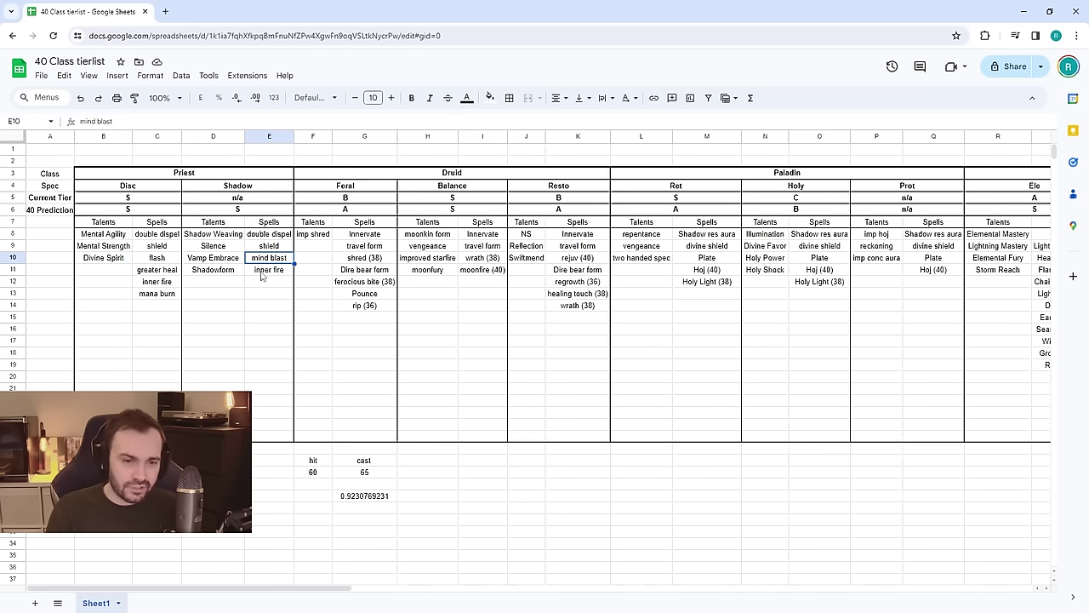
left_click(267, 270)
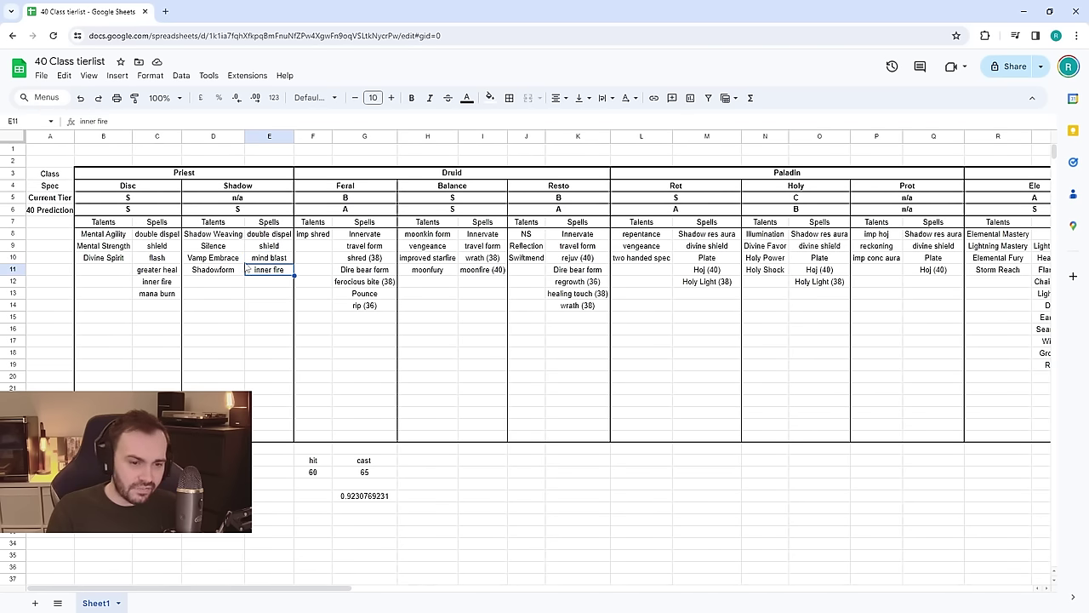
left_click(212, 237)
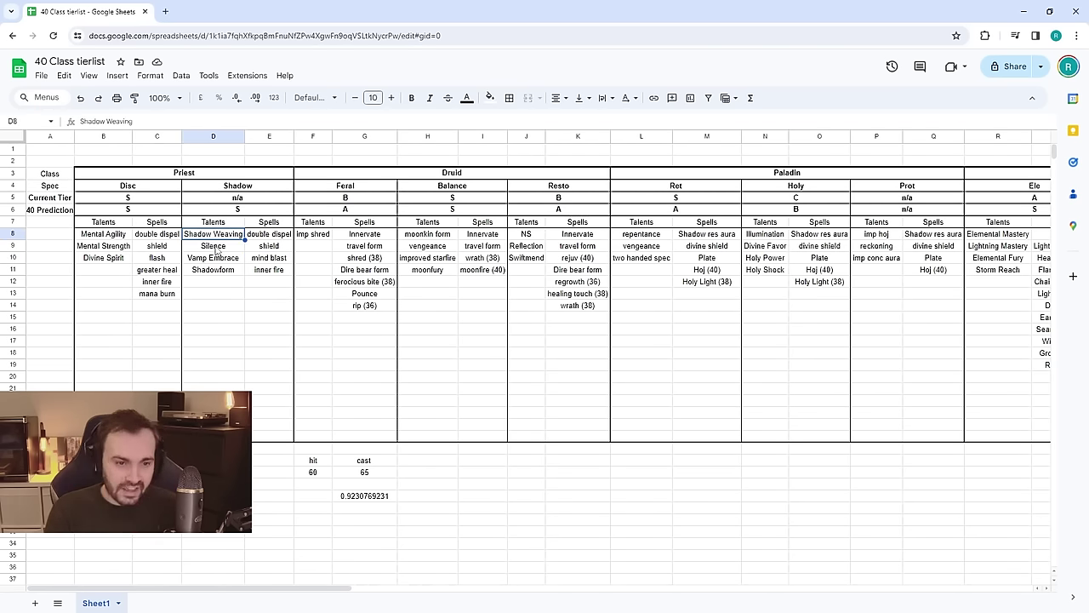
left_click(217, 249)
left_click(217, 259)
left_click(214, 273)
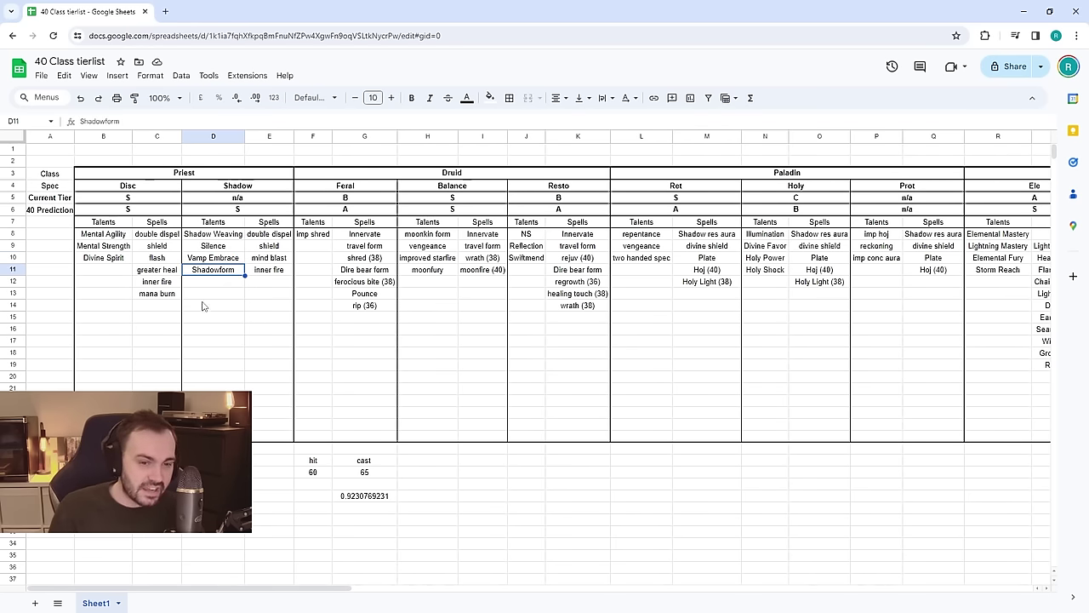
Check the Shadow talent tree in World of Warcraft and add Darkness below Shadowform in the spreadsheet's Shadow talents.
left_click(206, 283)
key("alt+Tab")
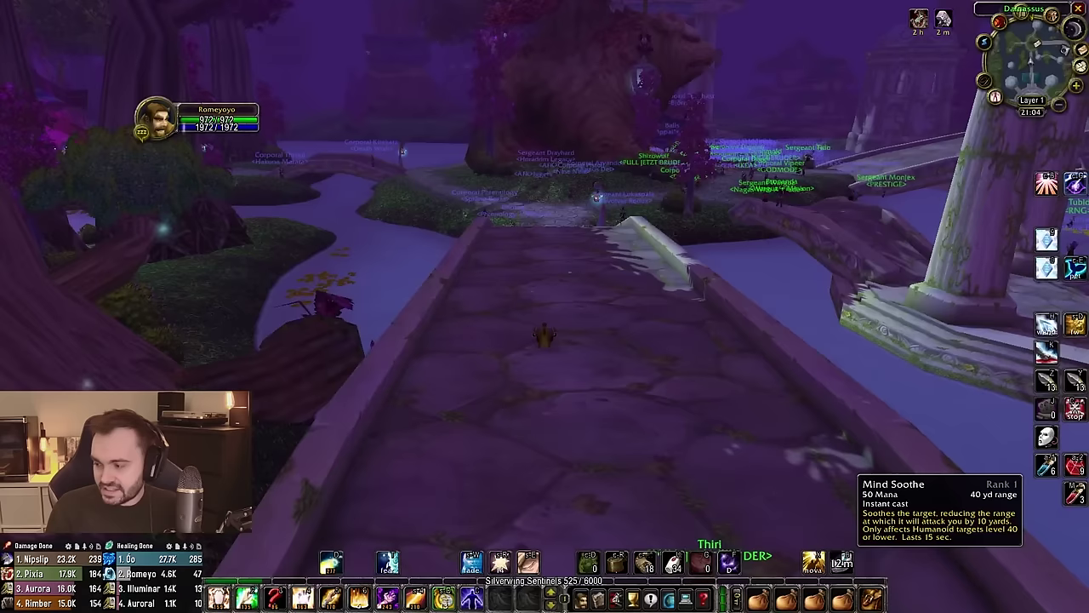
key("n")
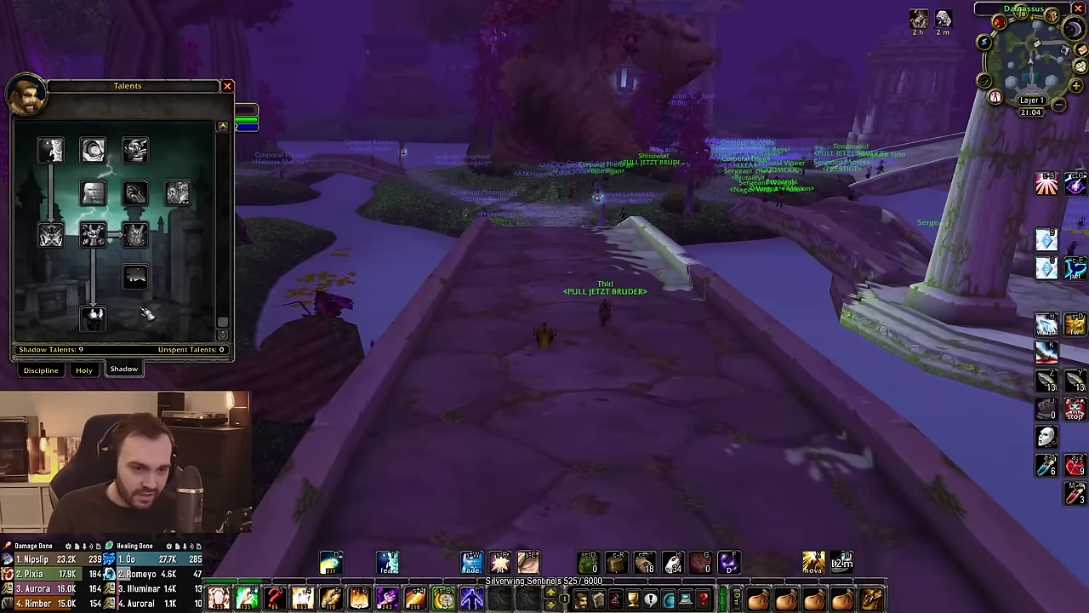
key("alt+Tab")
type("Darkness")
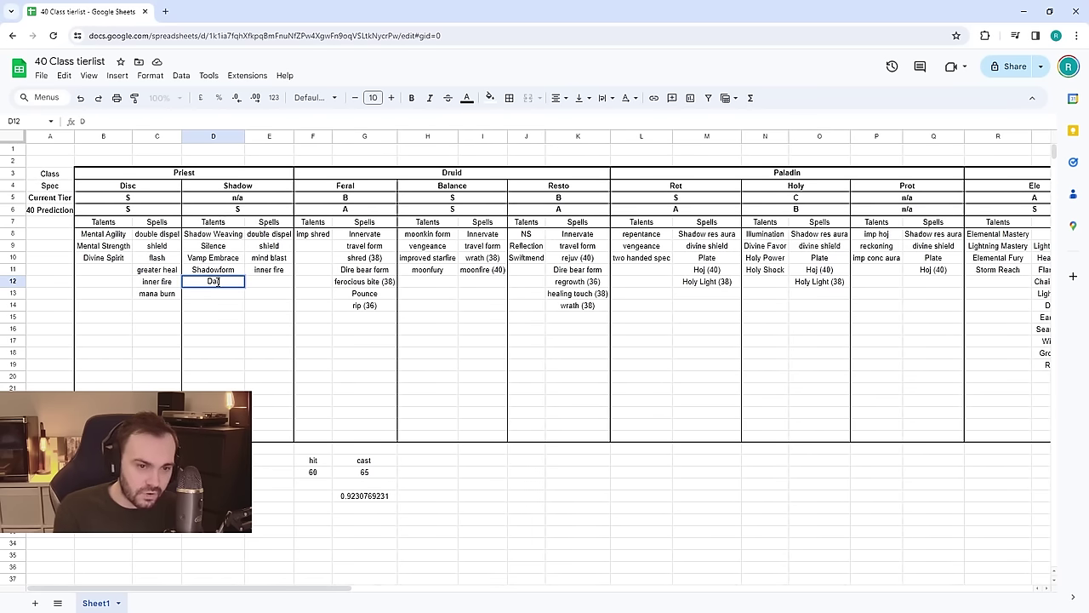
left_click(277, 295)
Review the full Shadow talent list from Shadow Weaving to Darkness against the spec's level 40 prediction.
left_click_drag(212, 233, 219, 290)
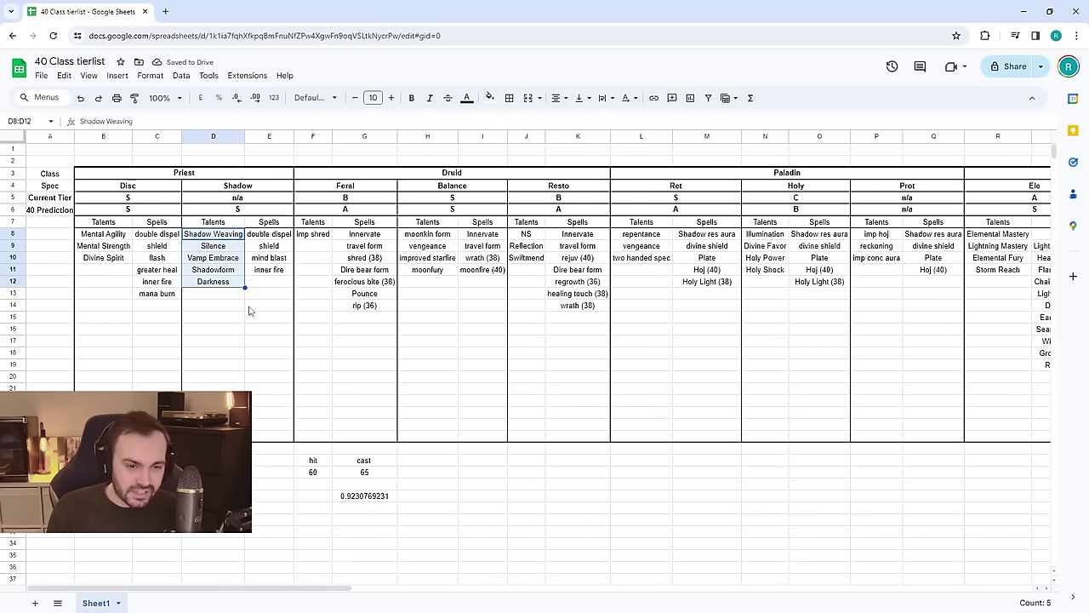
left_click(240, 305)
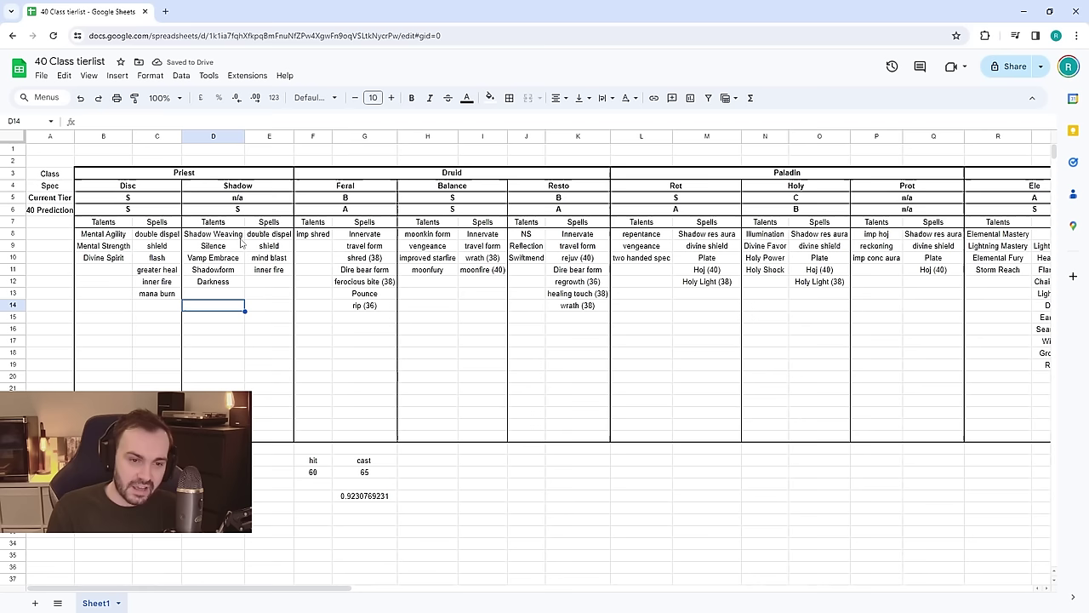
key("Up")
key("Up")
key("Up")
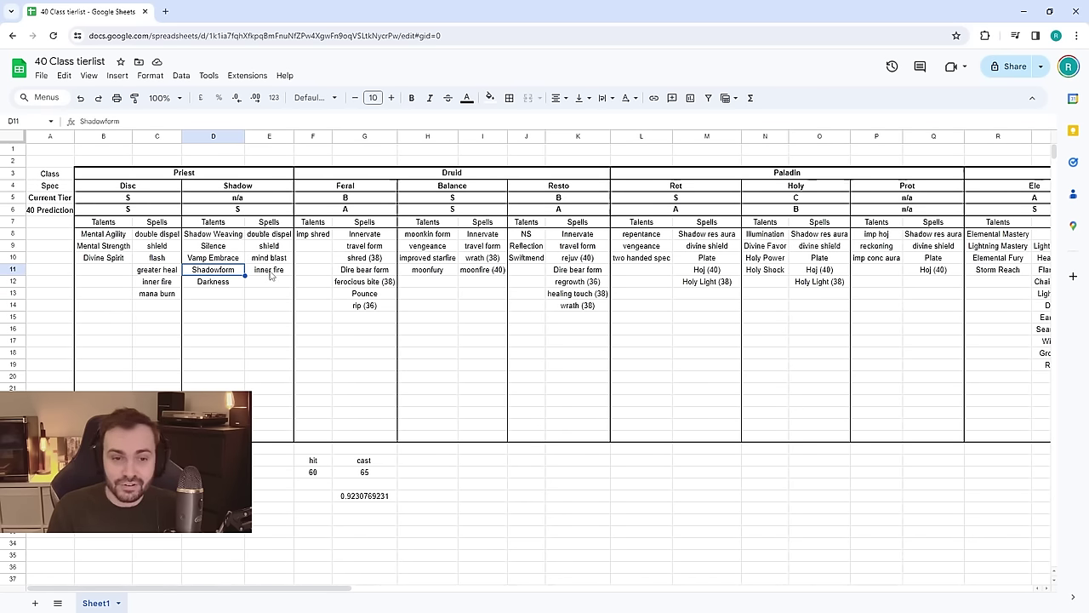
left_click(223, 286)
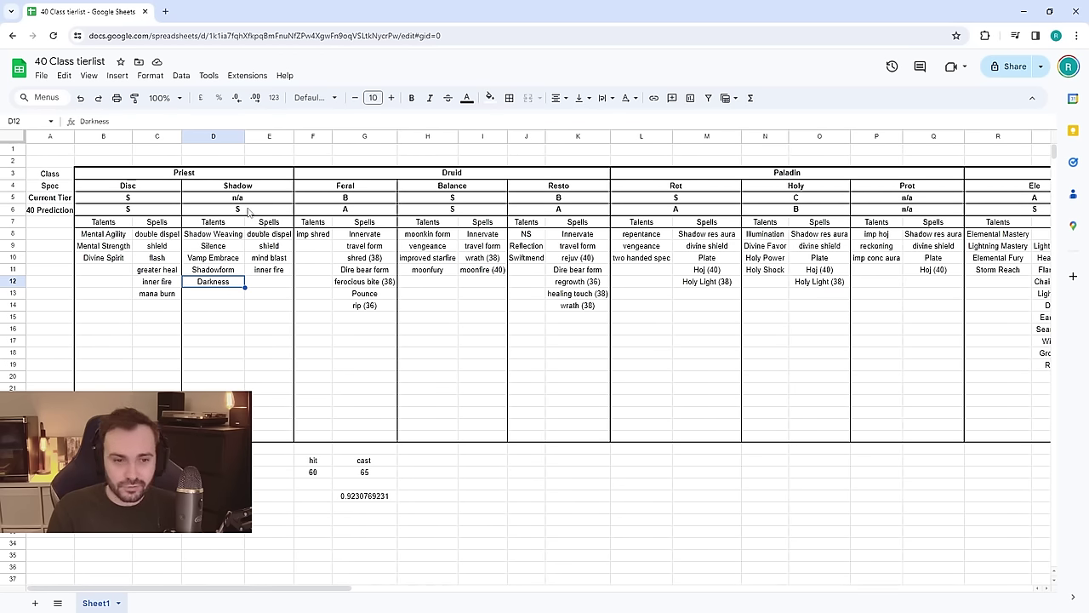
left_click(250, 212)
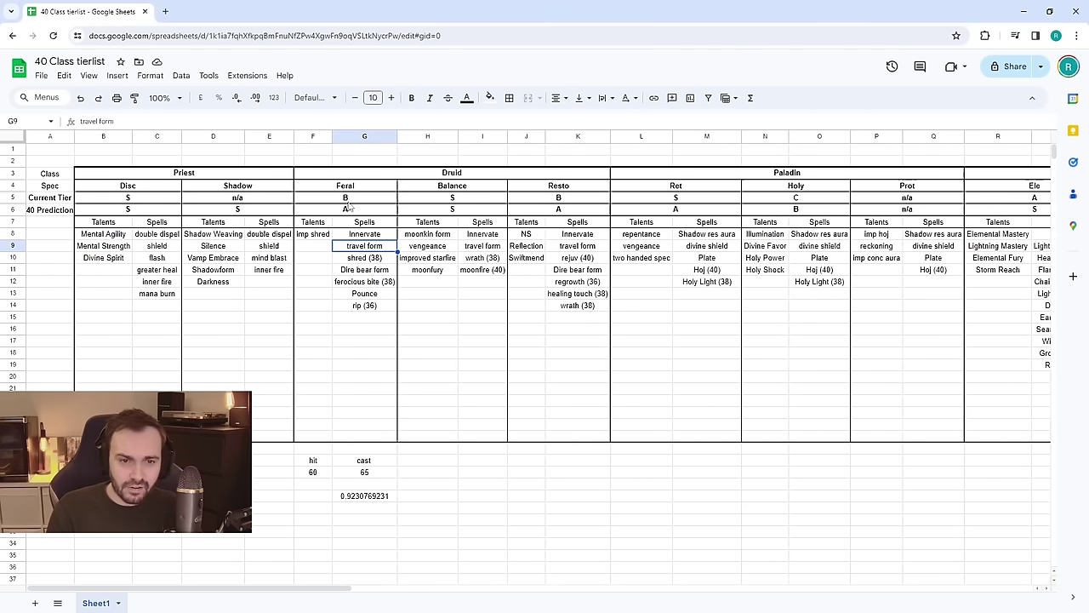
Review the Feral druid's current tier, imp shred talent, each spell from Innervate to rip, and level 40 prediction.
left_click(345, 198)
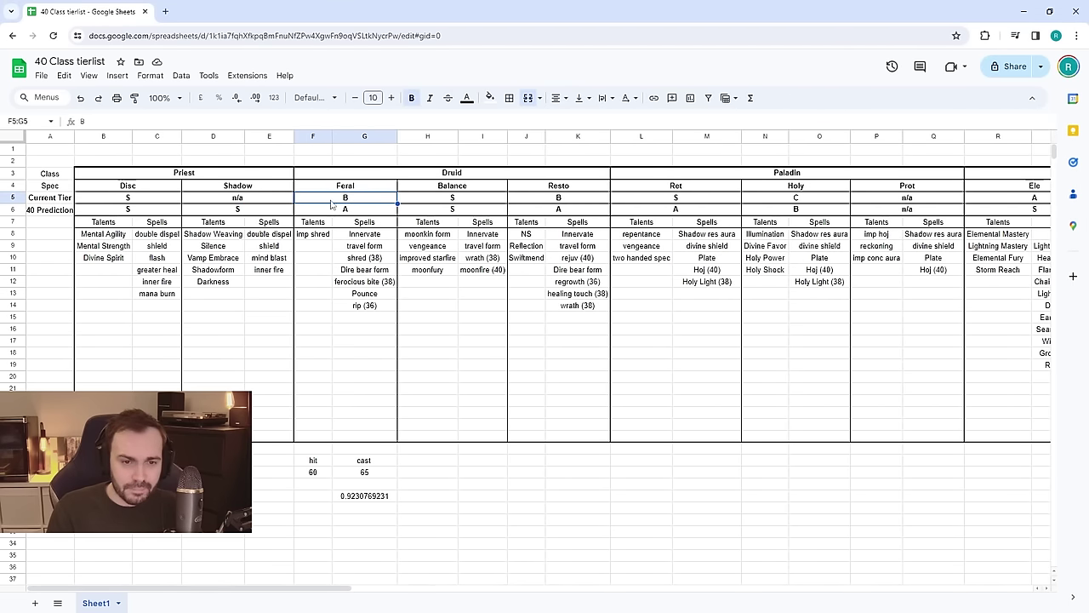
scroll(331, 221, "right", 1)
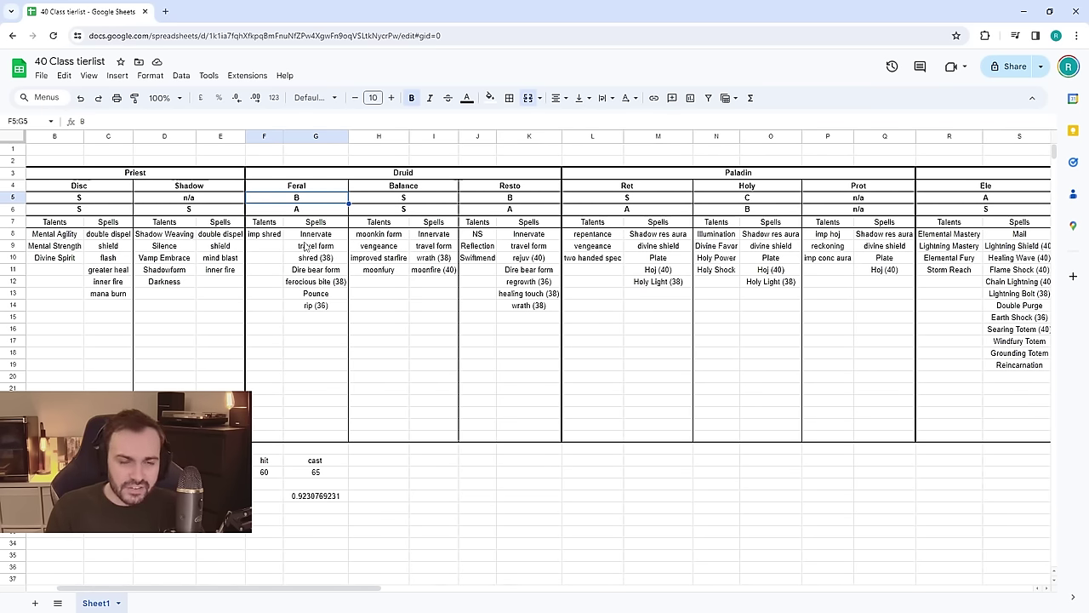
left_click(262, 235)
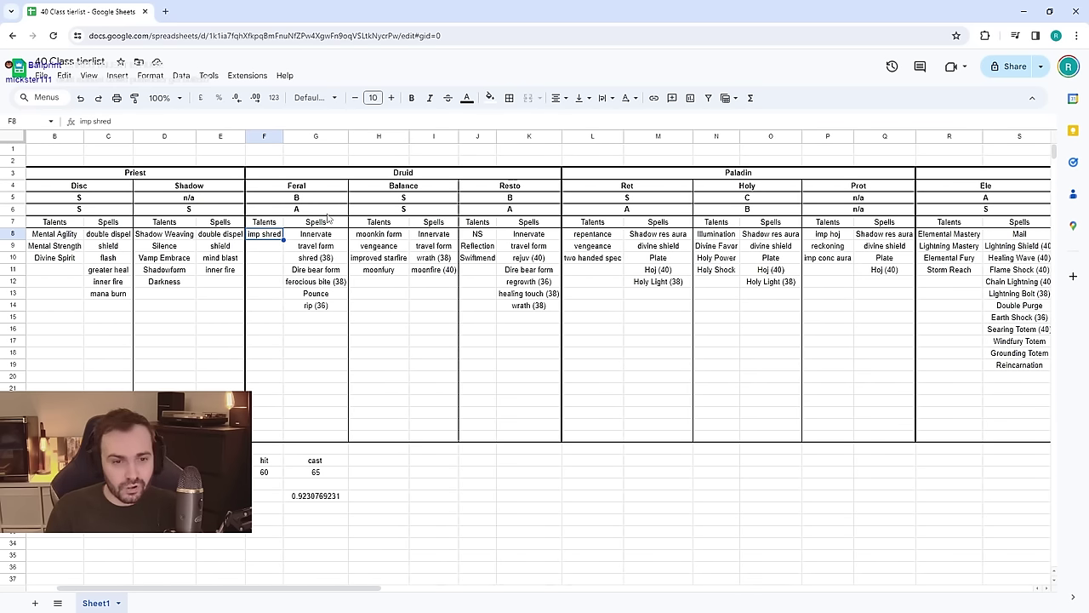
left_click(327, 234)
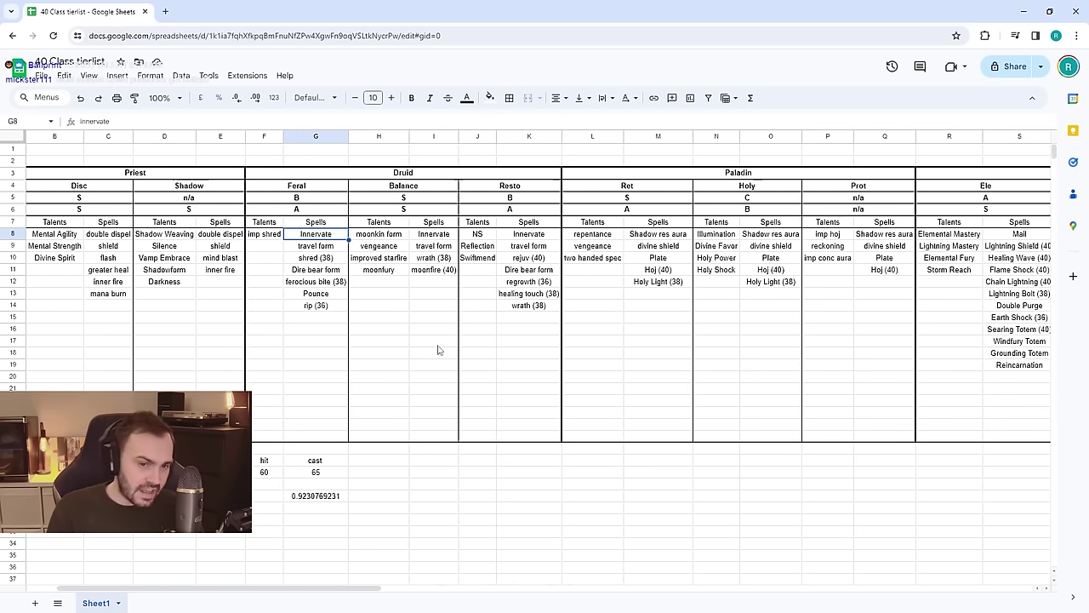
left_click(325, 248)
left_click(332, 259)
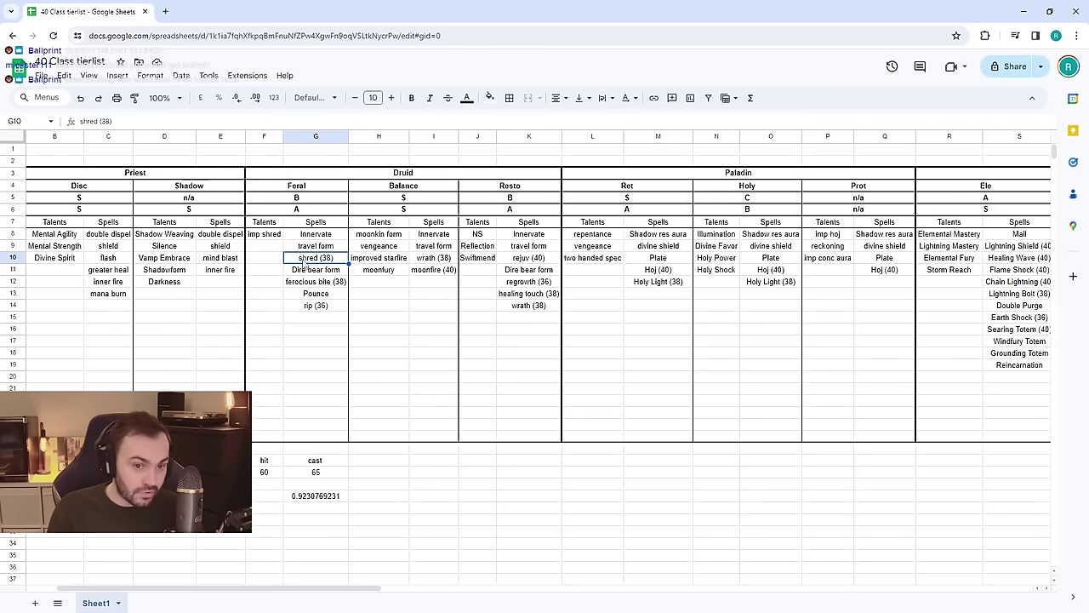
left_click(308, 271)
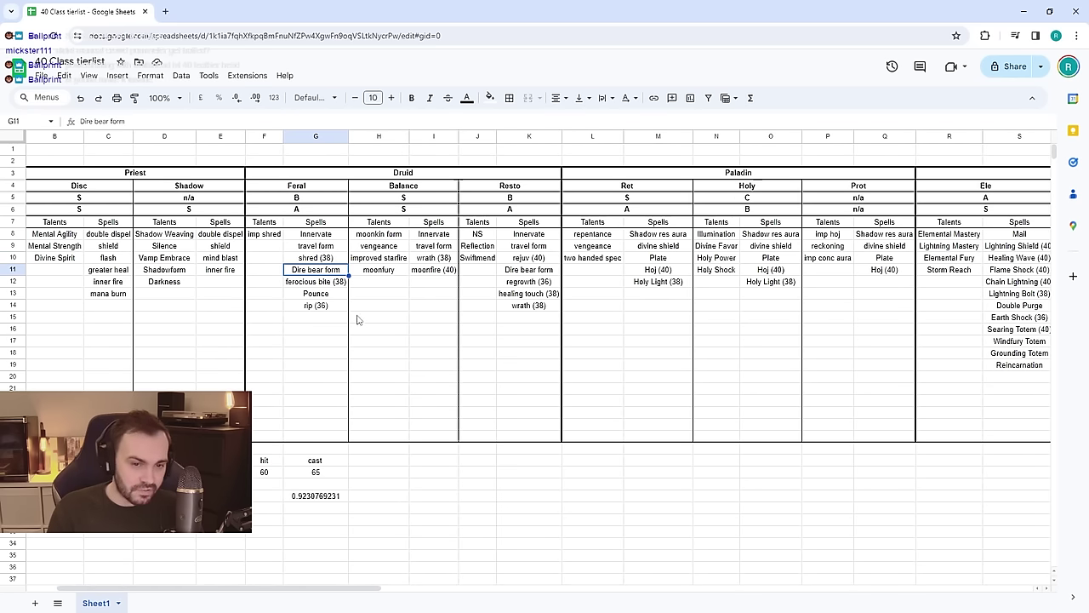
left_click(332, 282)
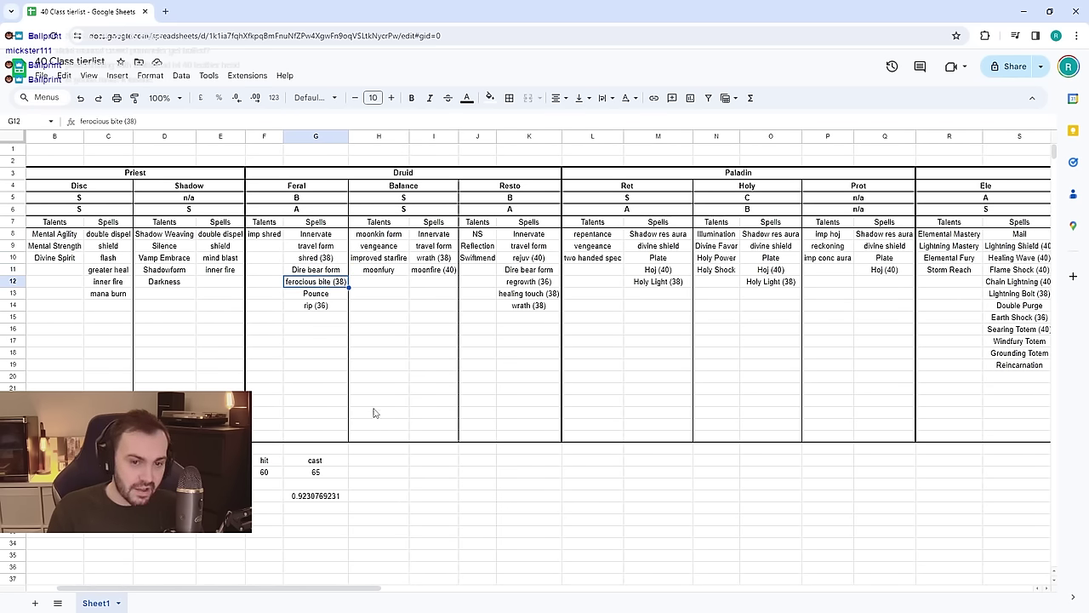
left_click(325, 295)
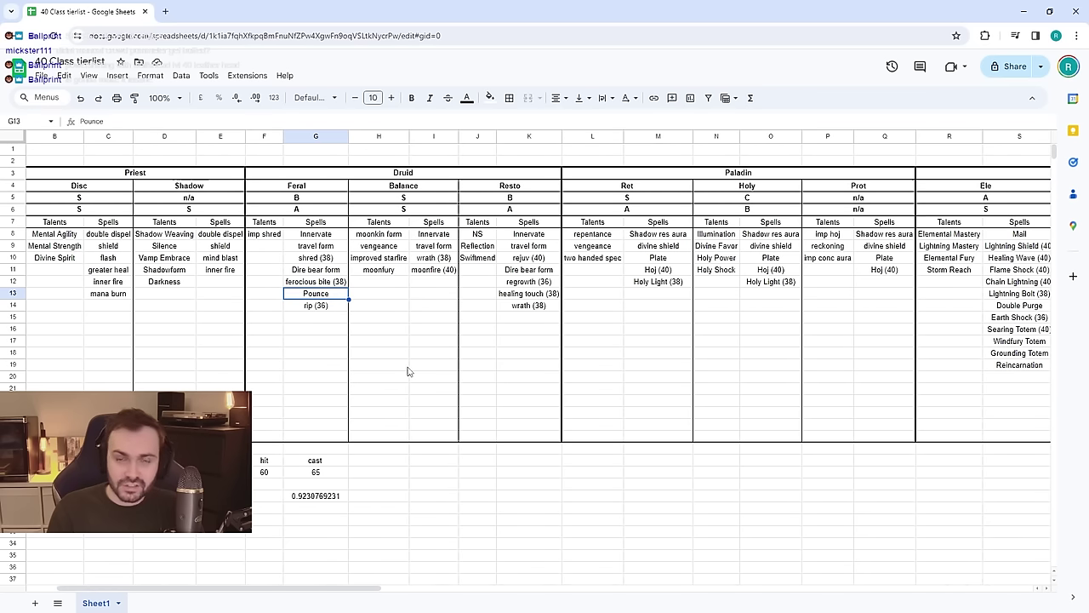
left_click(308, 311)
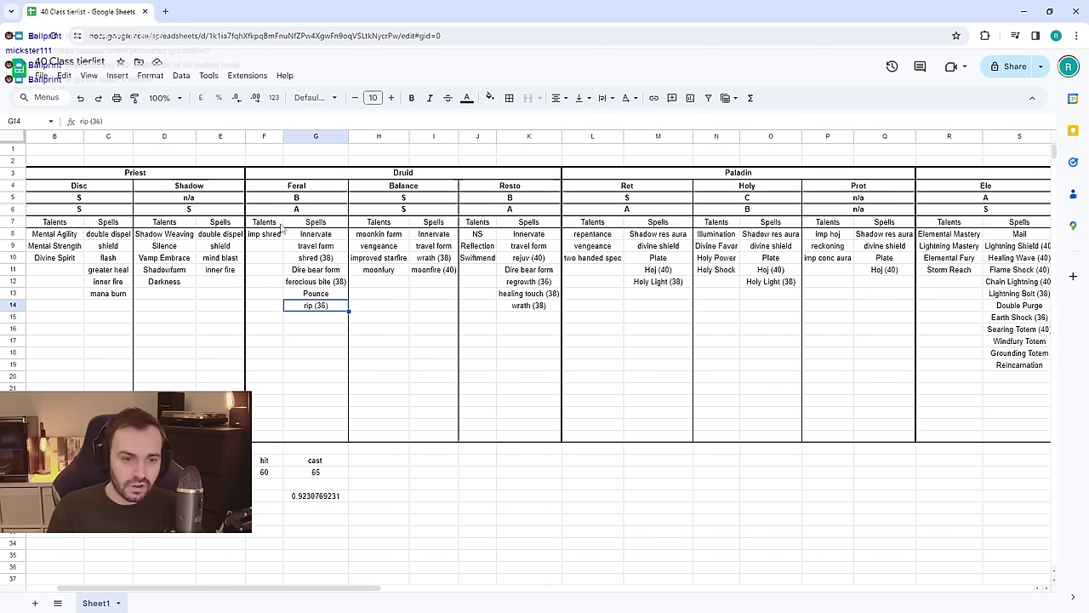
left_click(300, 209)
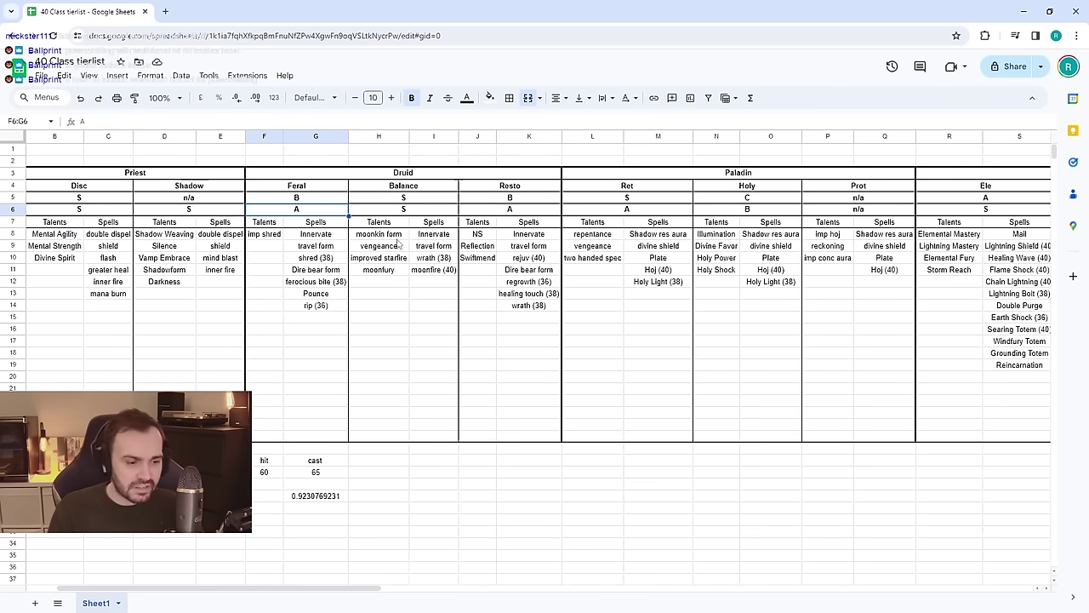
Review the Balance druid's level 40 prediction, its spells down to moonfire, and its talents from moonkin form to moonfury.
left_click(406, 211)
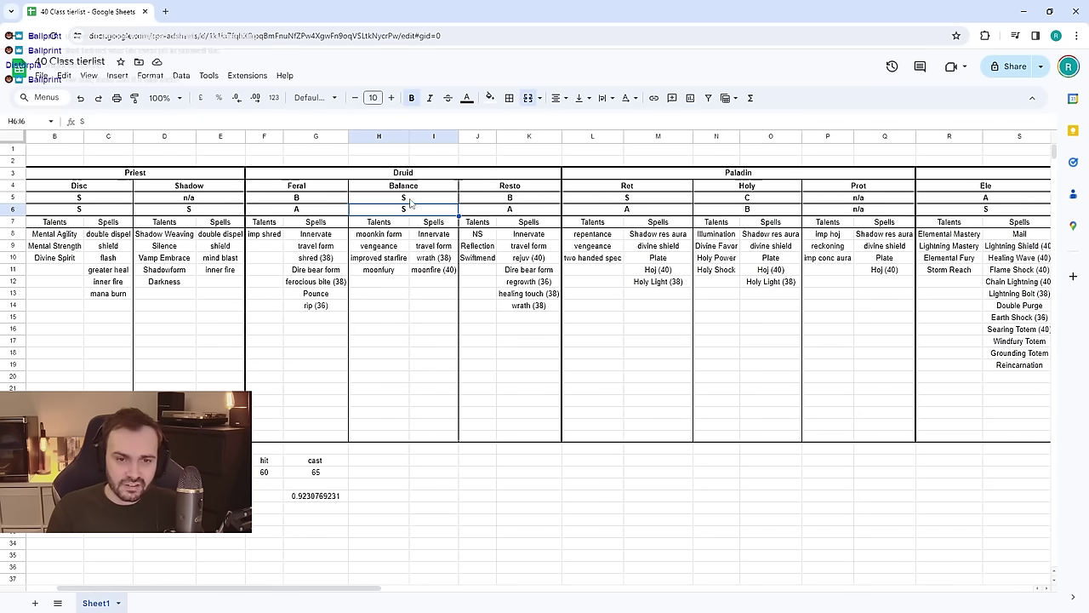
left_click_drag(443, 235, 446, 272)
left_click(451, 269)
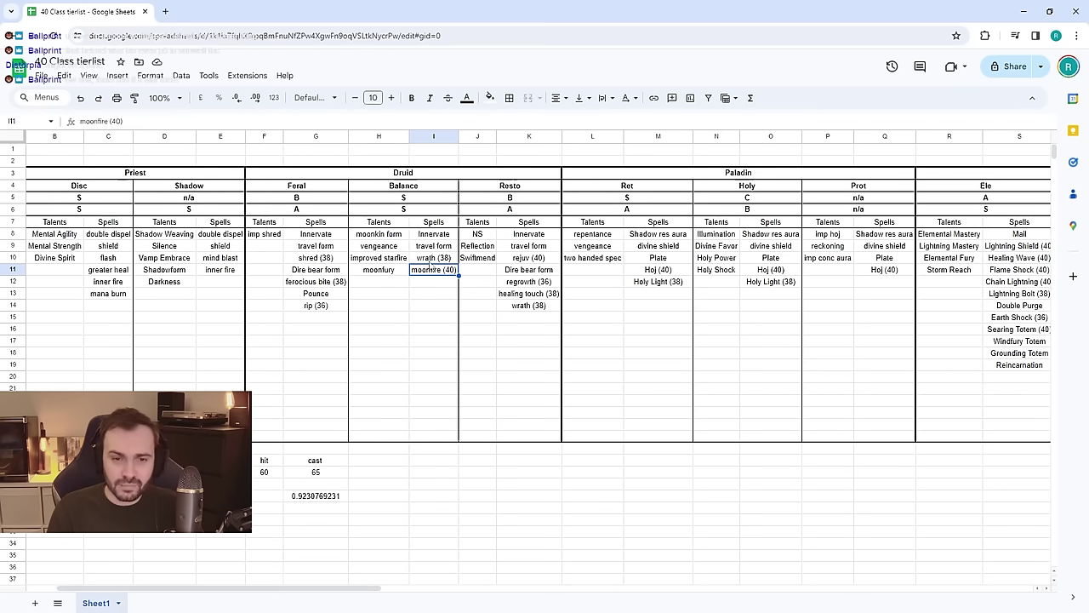
left_click_drag(378, 235, 380, 270)
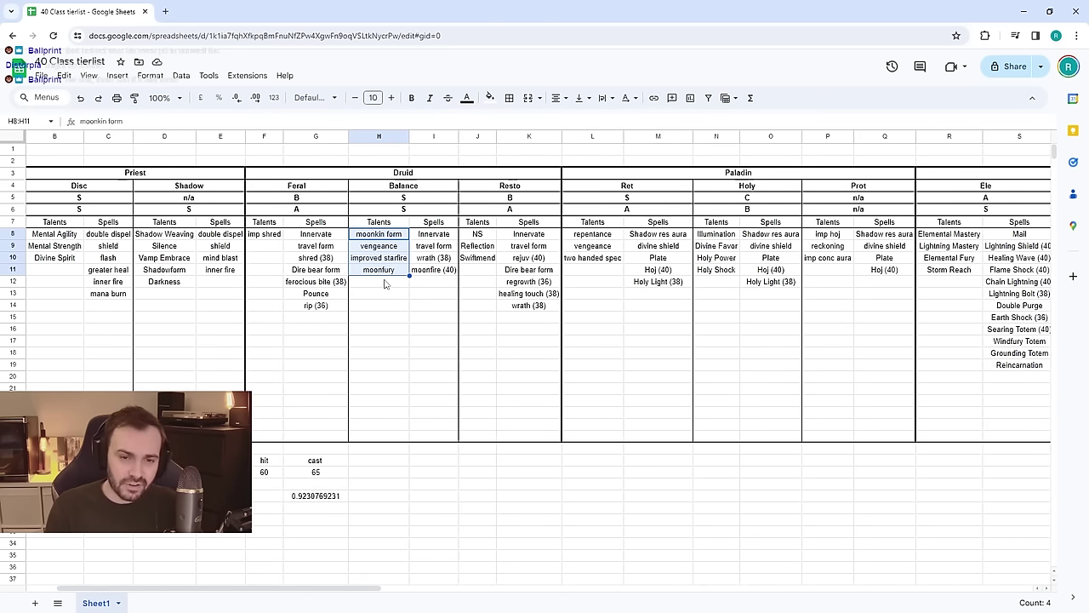
left_click(429, 211)
Go through the Ret paladin's spells one by one, from Shadow res aura to Holy Light.
left_click(657, 293)
scroll(310, 232, "right", 3)
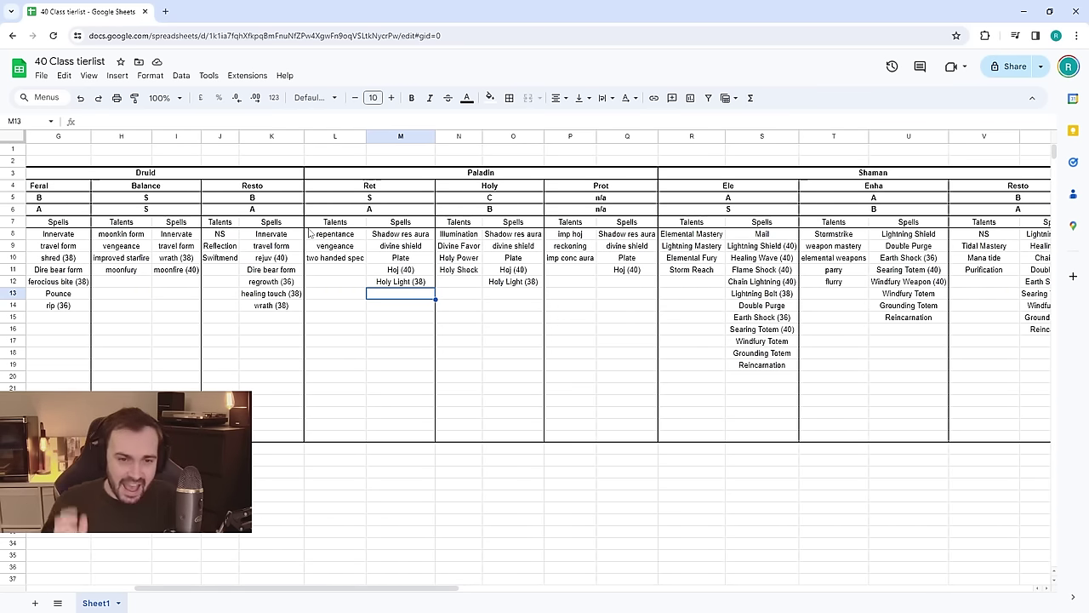
left_click(428, 240)
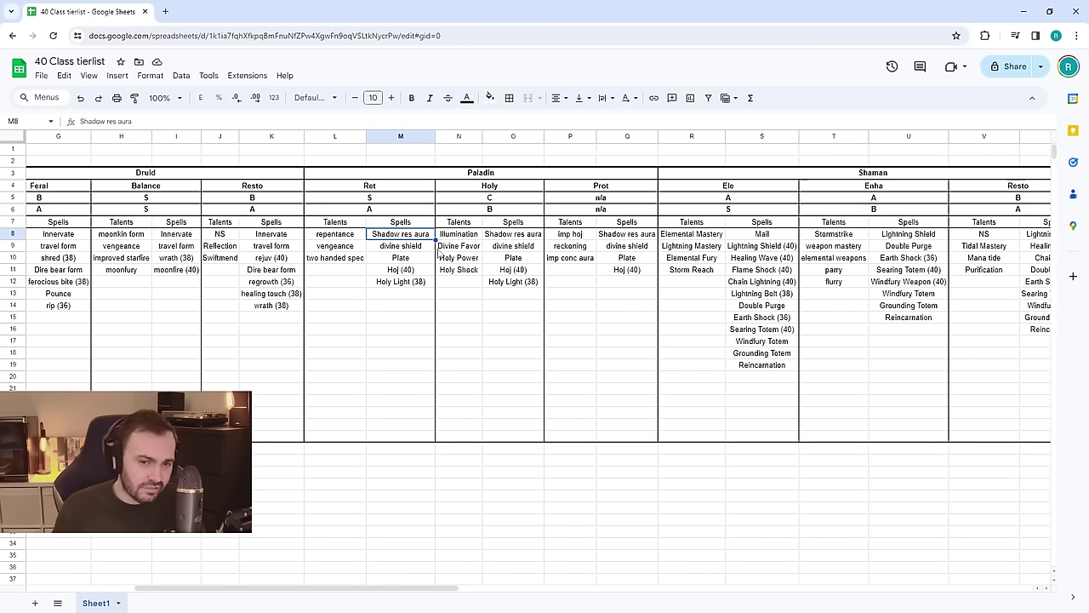
left_click(426, 248)
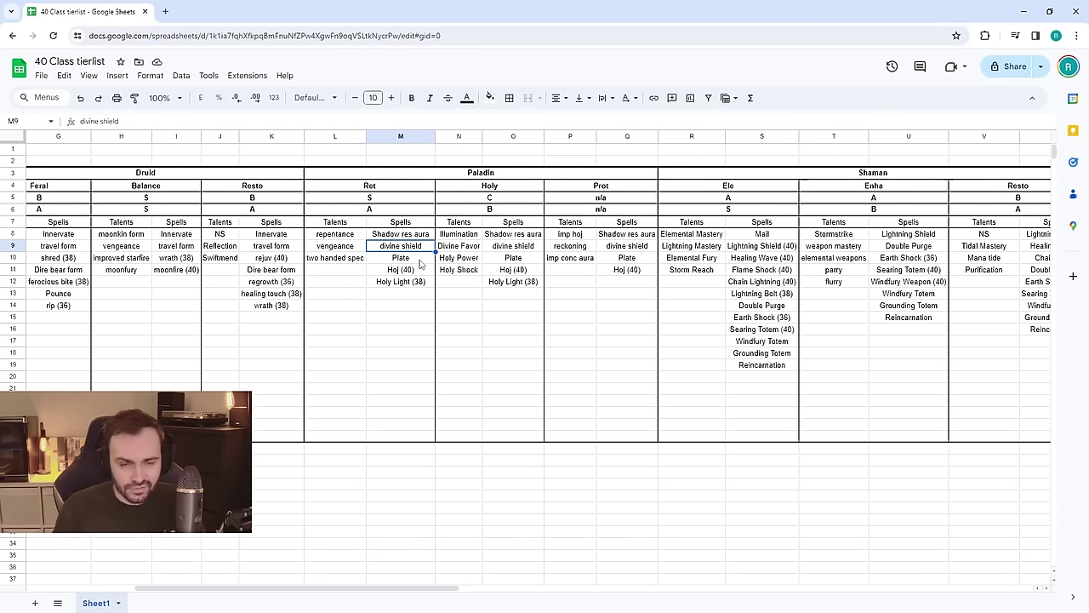
left_click(419, 259)
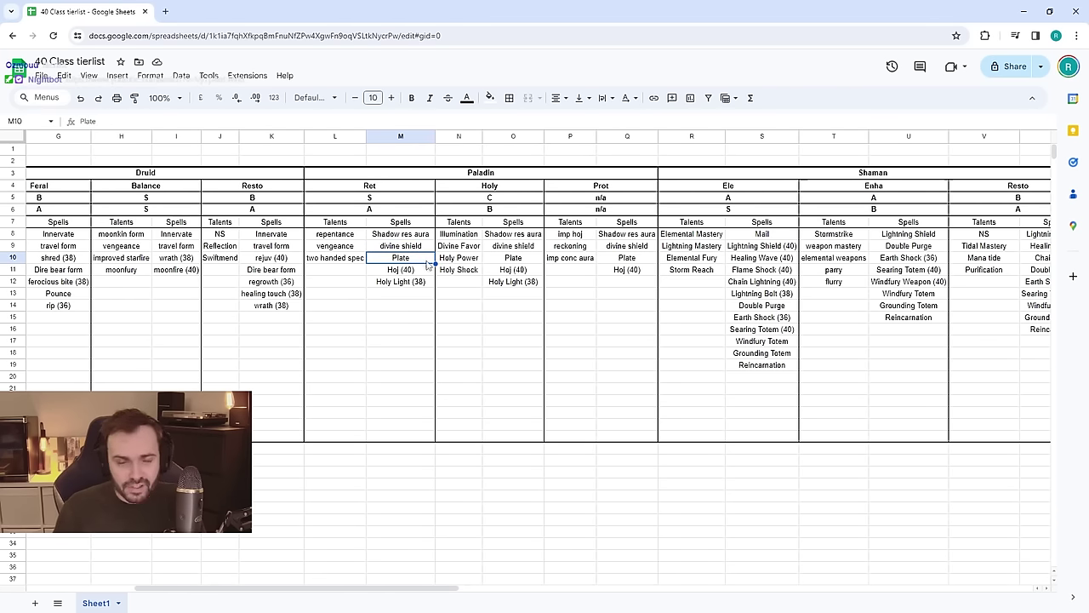
left_click(410, 273)
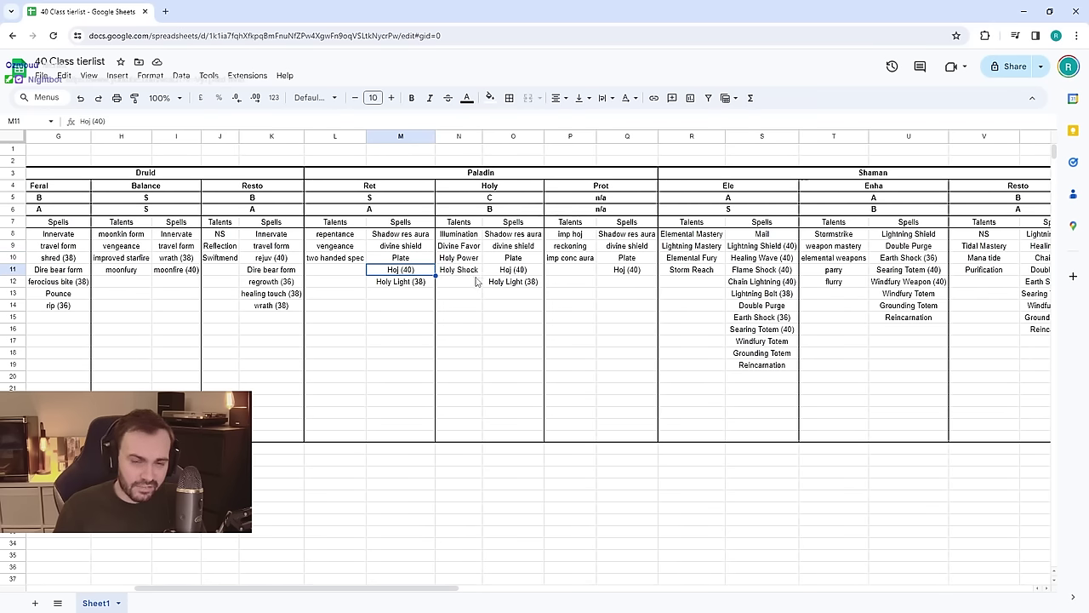
left_click(396, 286)
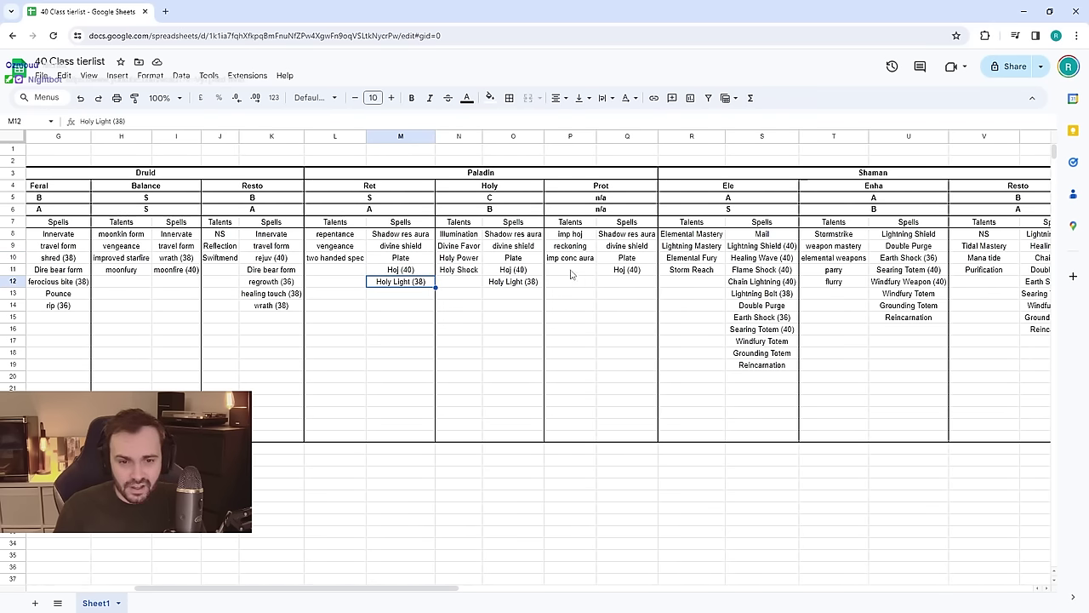
Review the Ret paladin's repentance, vengeance and two handed spec talents against the spec's level 40 prediction.
left_click(342, 235)
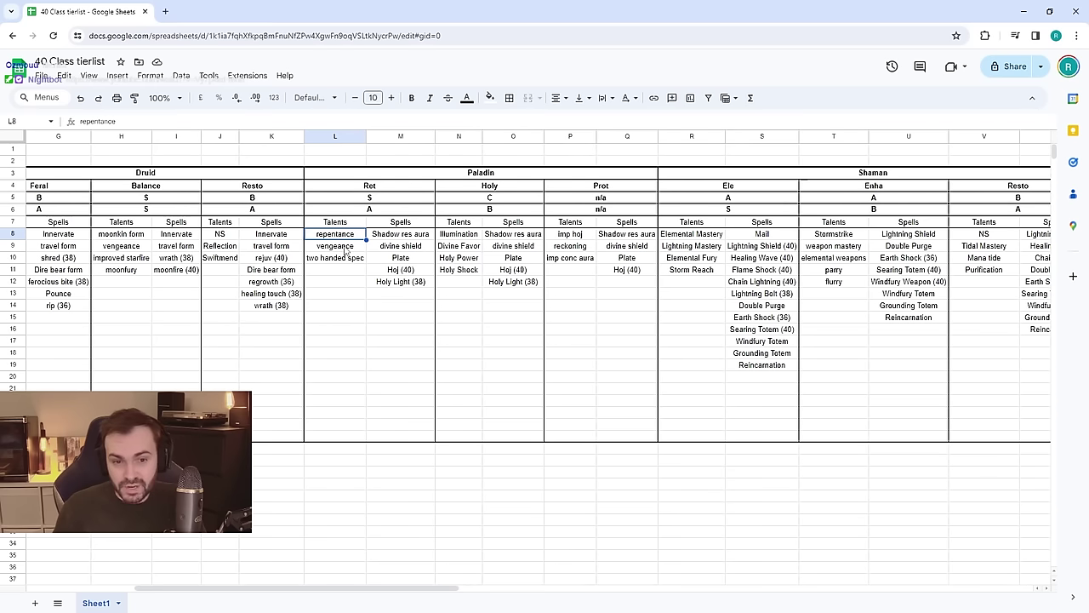
left_click(347, 248)
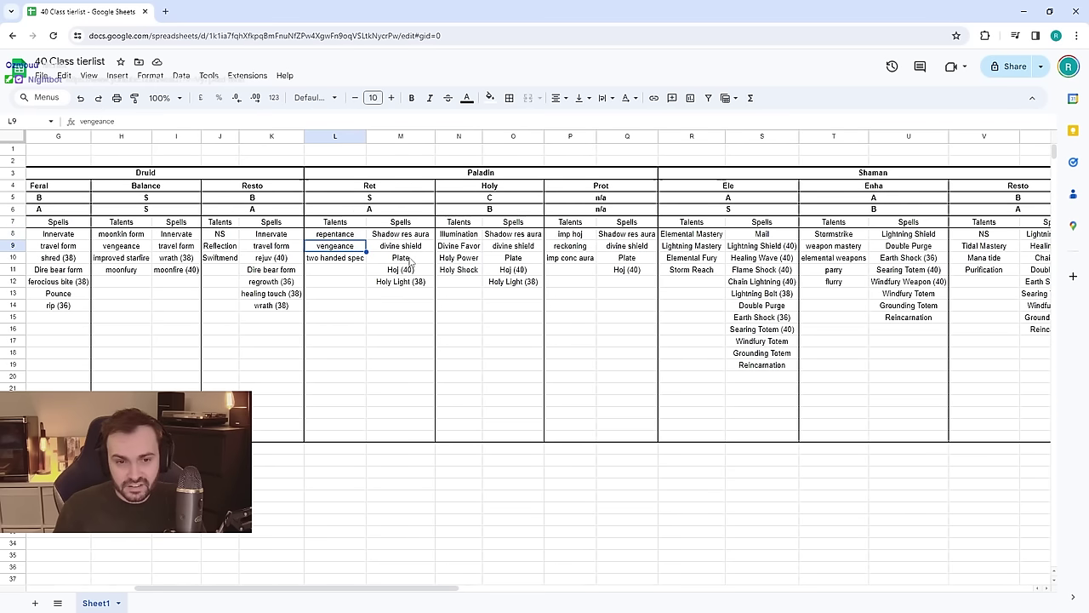
left_click(339, 264)
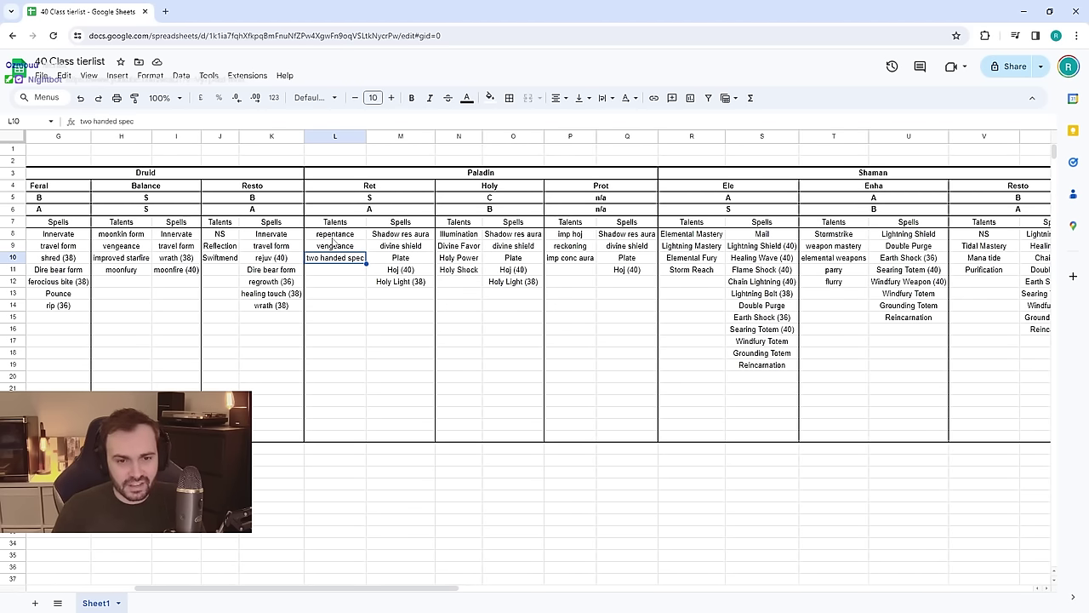
left_click(383, 208)
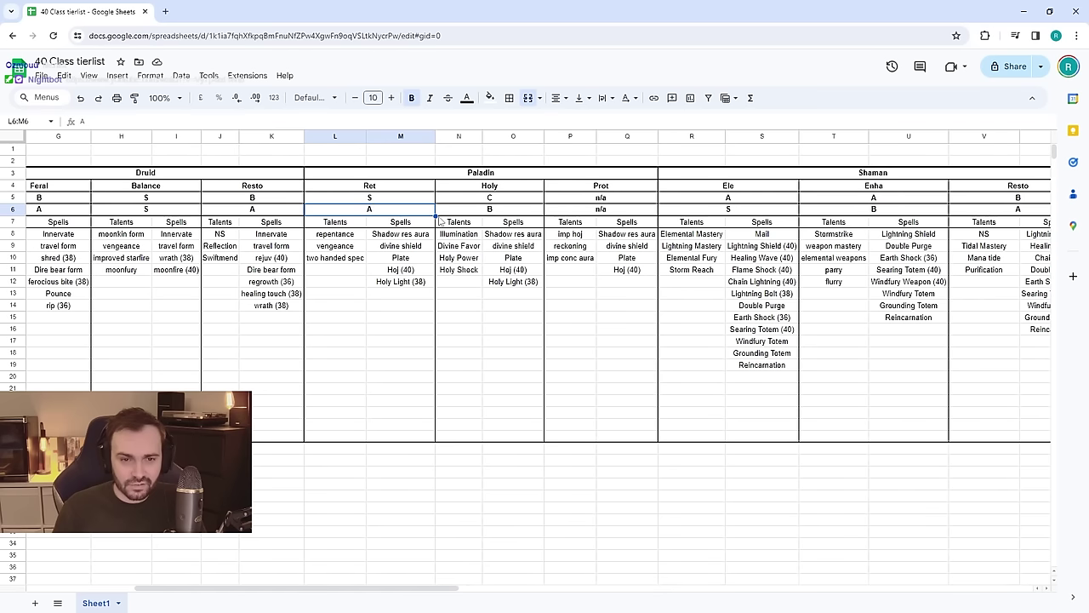
Bring the Shaman section into view and look at the Elemental talents down to Storm Reach.
left_click_drag(432, 588, 491, 588)
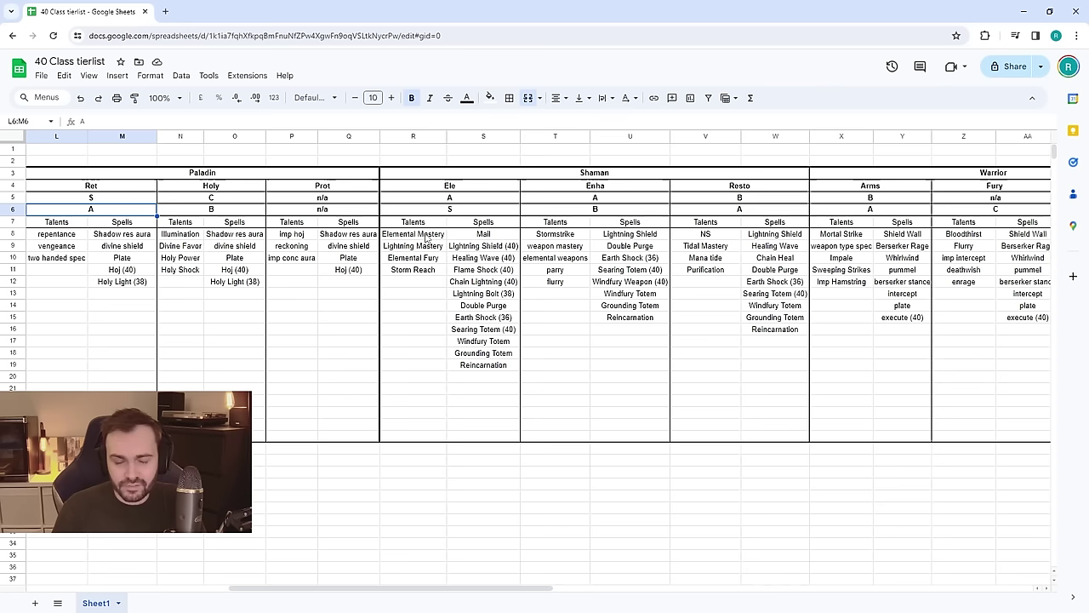
left_click(430, 269)
left_click(435, 223)
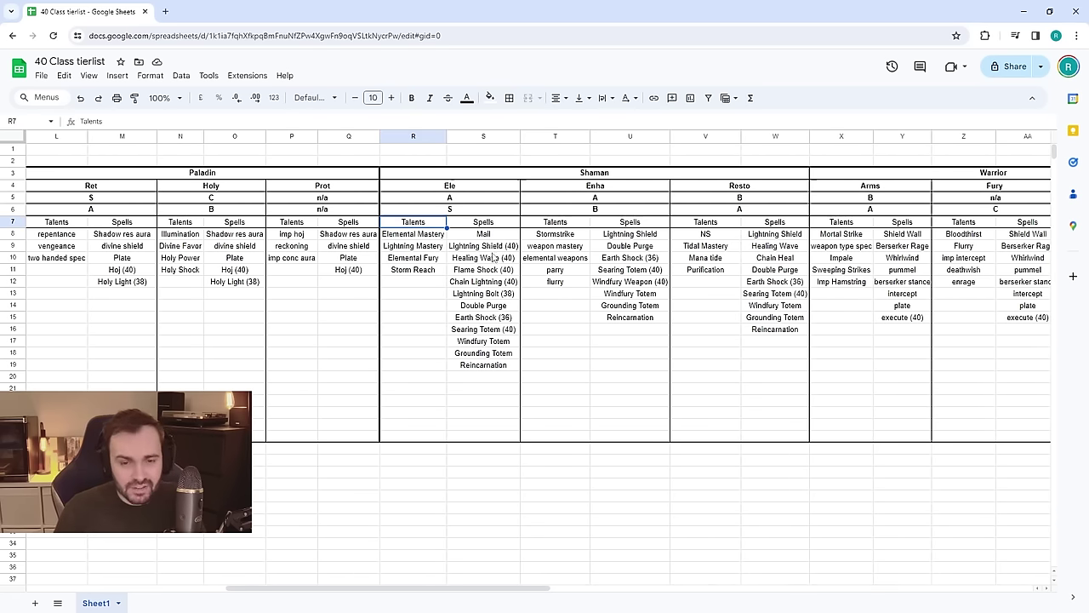
left_click(428, 271)
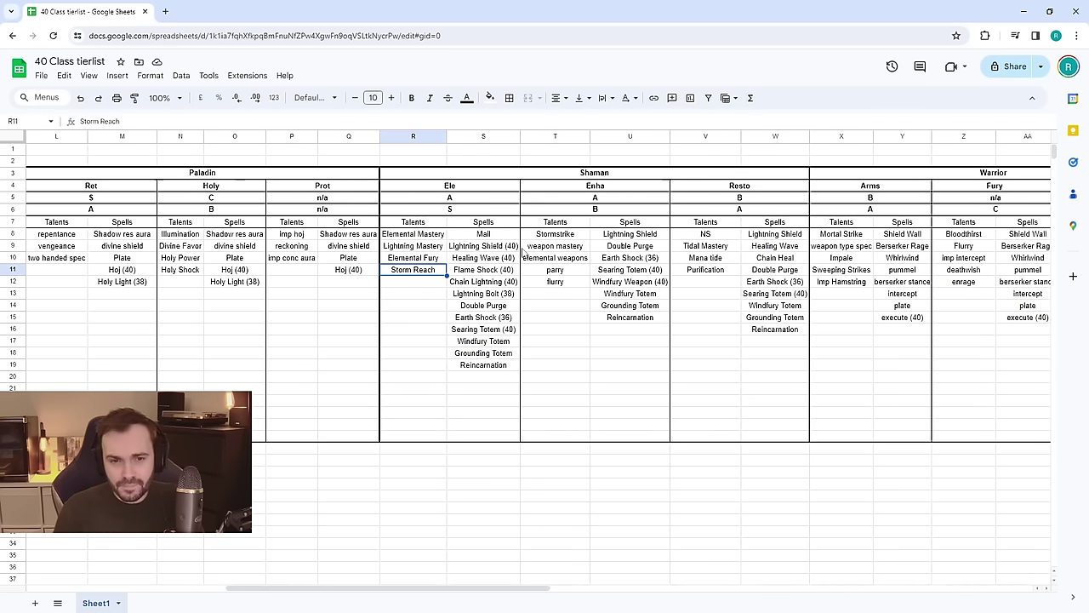
Switch to TierMaker, place the Elemental shaman's lightning icon in the S tier, and return to the spreadsheet.
key("alt+Tab")
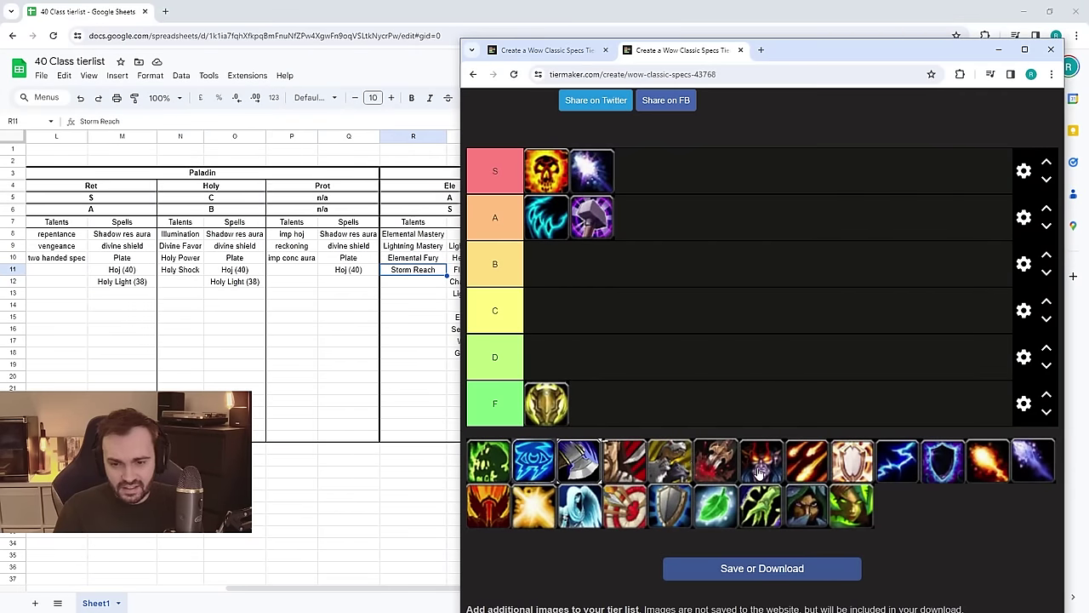
left_click_drag(902, 464, 638, 175)
key("alt+Tab")
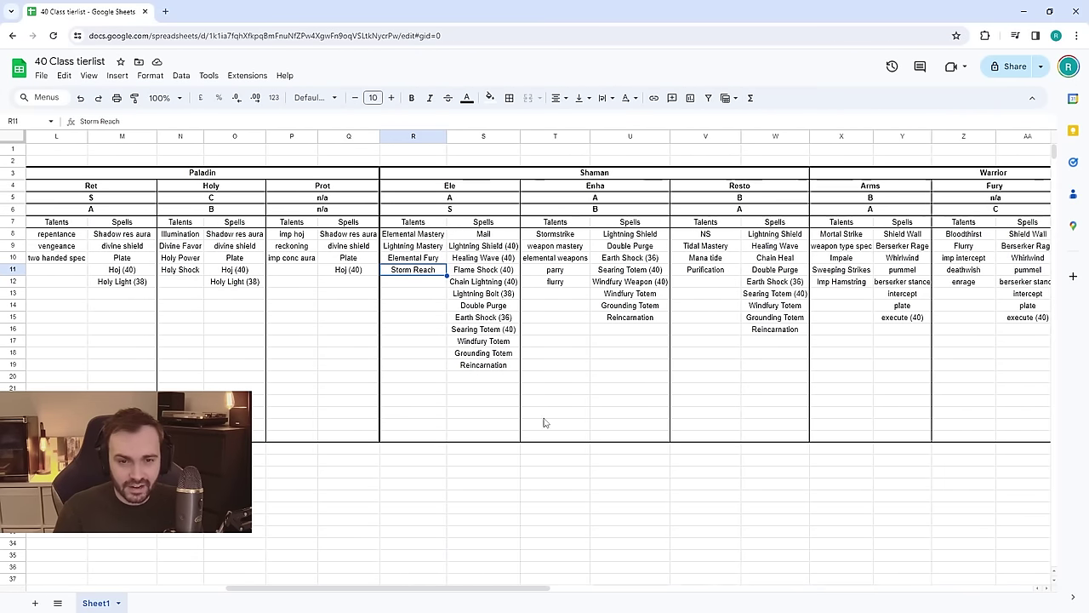
Review the Elemental shaman's full talent list from Elemental Mastery to Storm Reach.
left_click(457, 356)
left_click(426, 377)
left_click(417, 390)
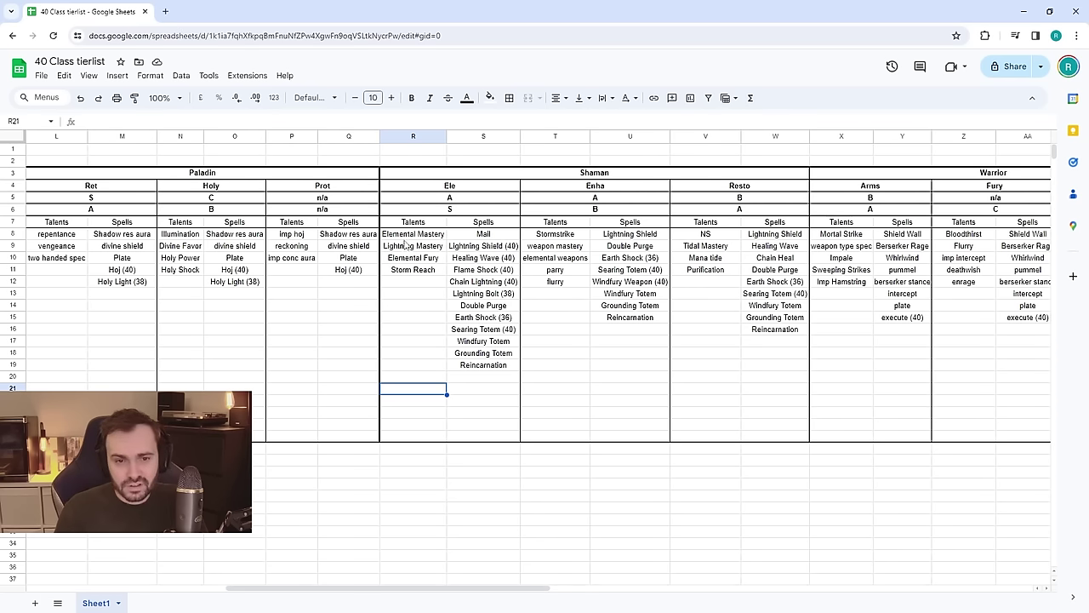
left_click_drag(413, 234, 415, 271)
left_click(485, 388)
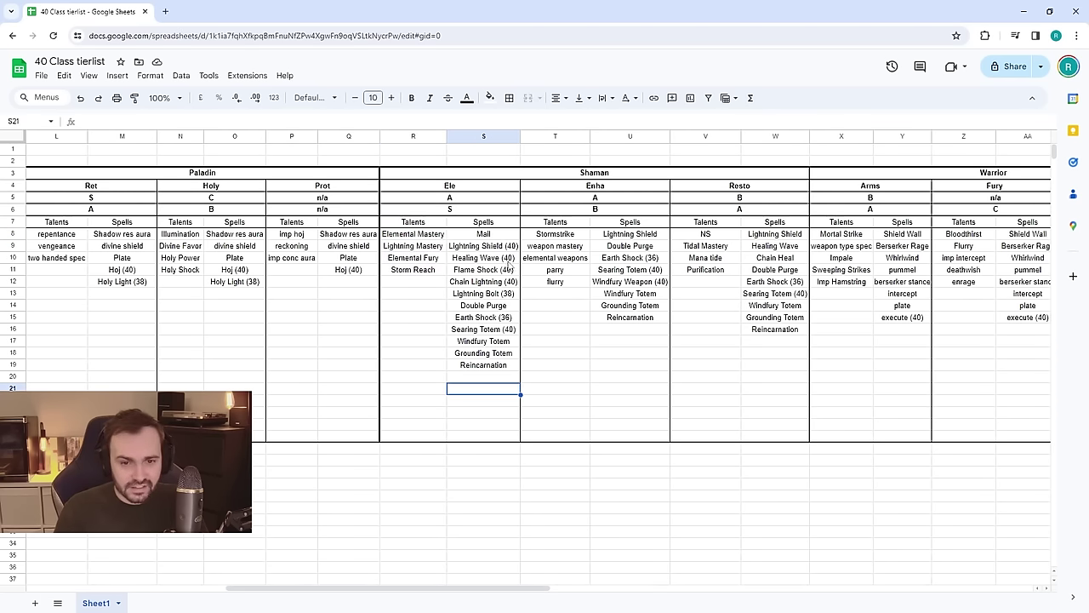
Go through the Elemental shaman's spells from Lightning Shield to Reincarnation, including Double Purge, Earth Shock and Mail.
left_click_drag(506, 245, 514, 287)
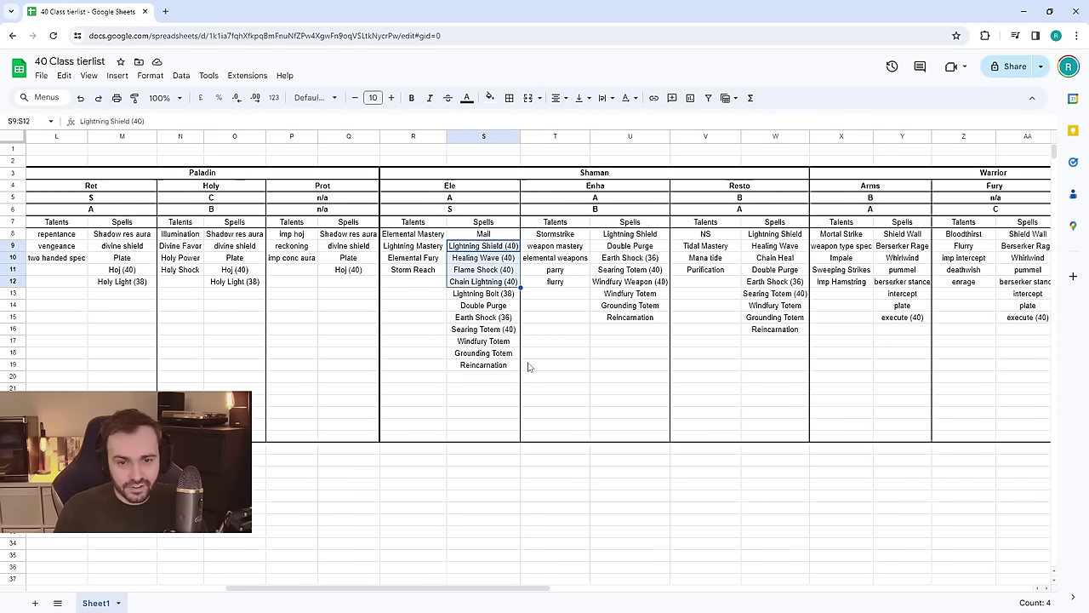
left_click(501, 295)
left_click(503, 320)
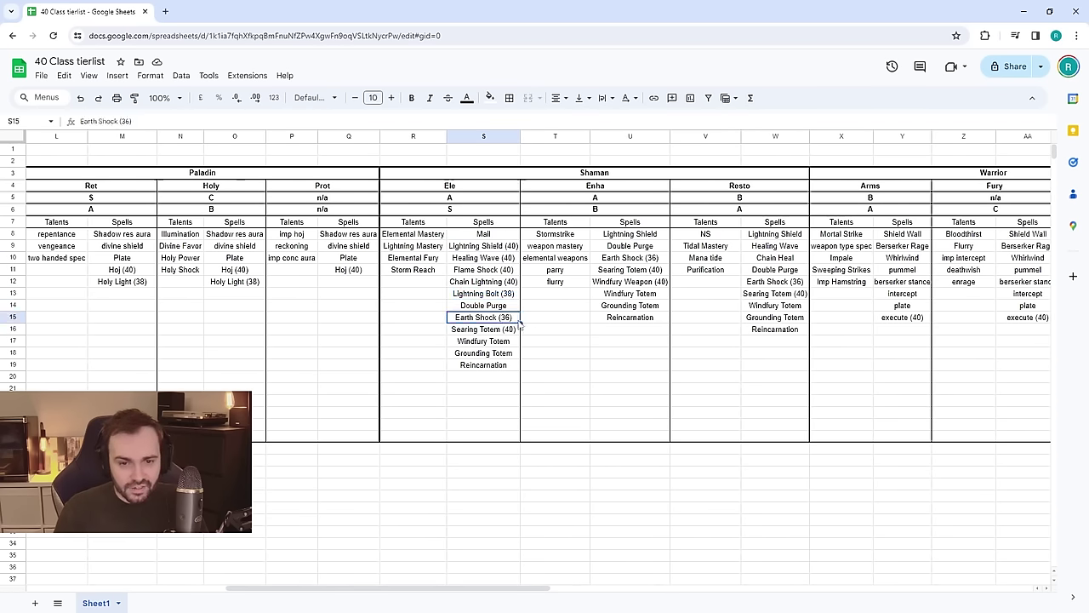
left_click(514, 331)
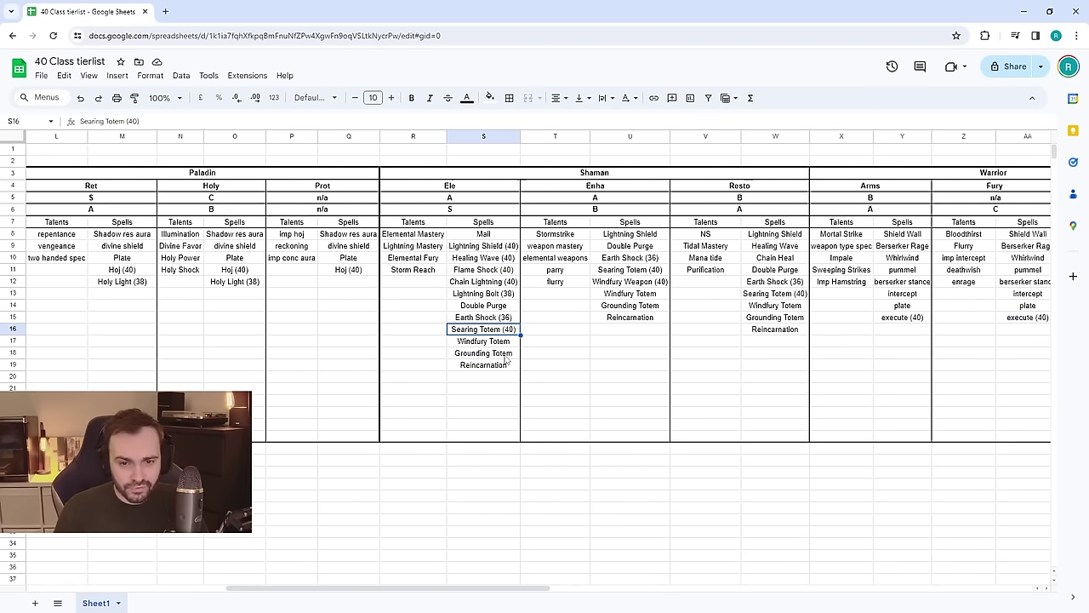
left_click(502, 343)
left_click(502, 353)
left_click(503, 366)
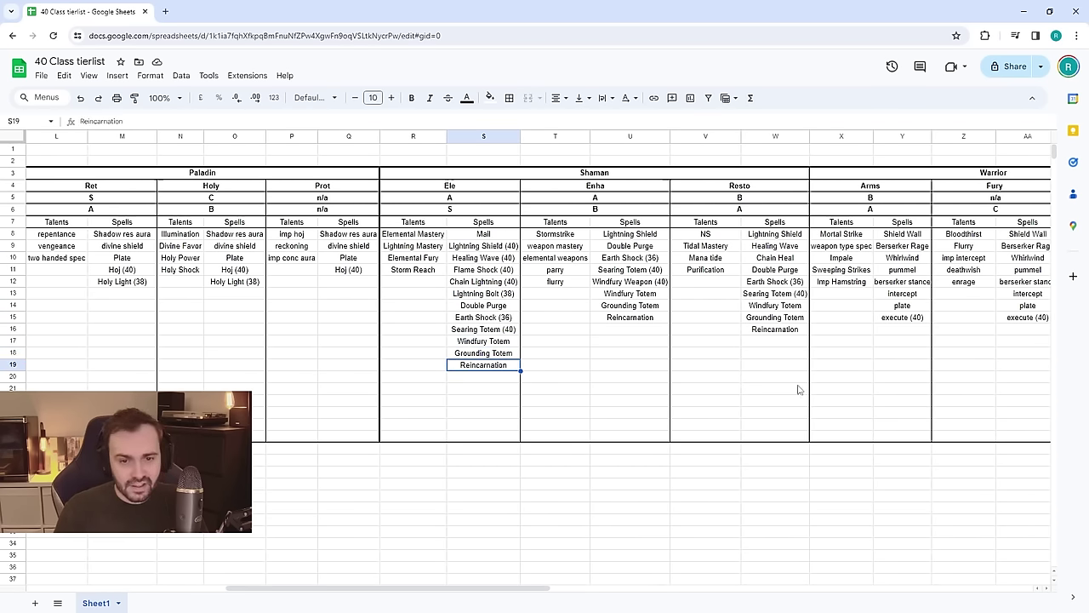
left_click_drag(499, 305, 499, 316)
left_click(651, 320)
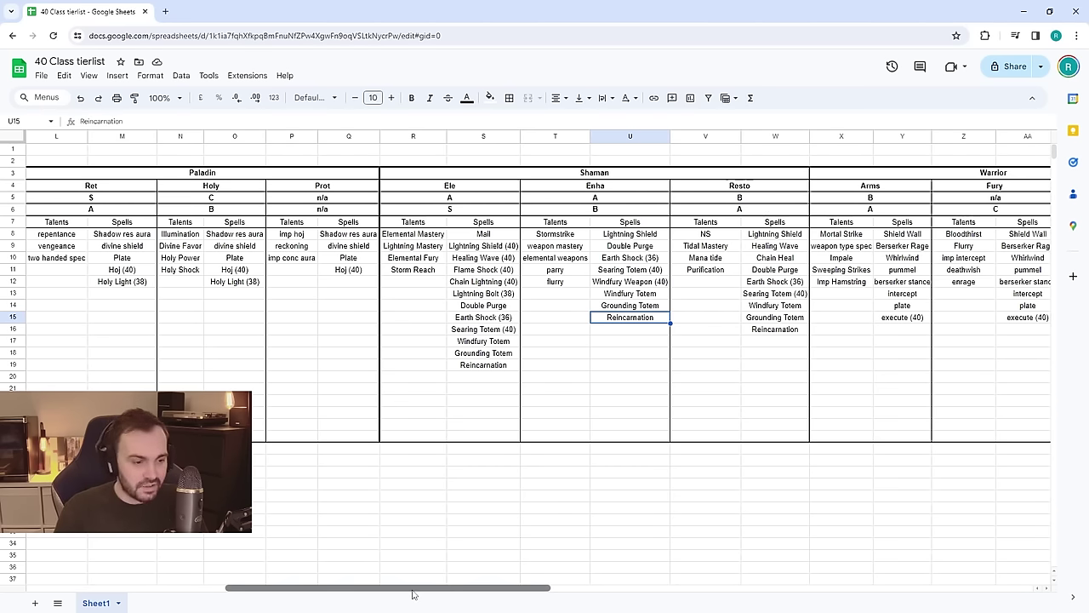
left_click_drag(414, 594, 444, 593)
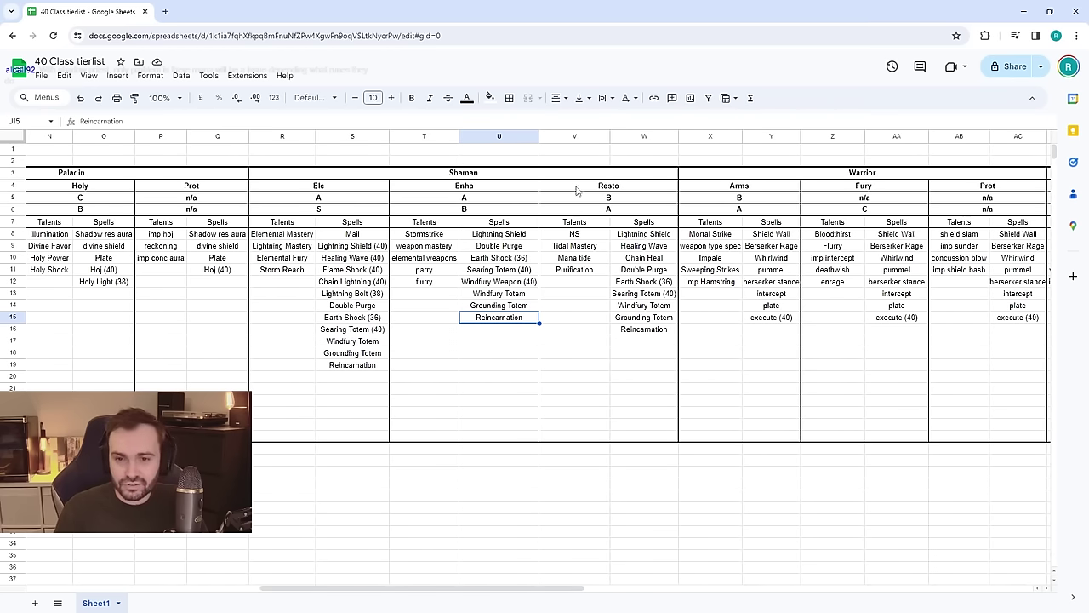
left_click(328, 236)
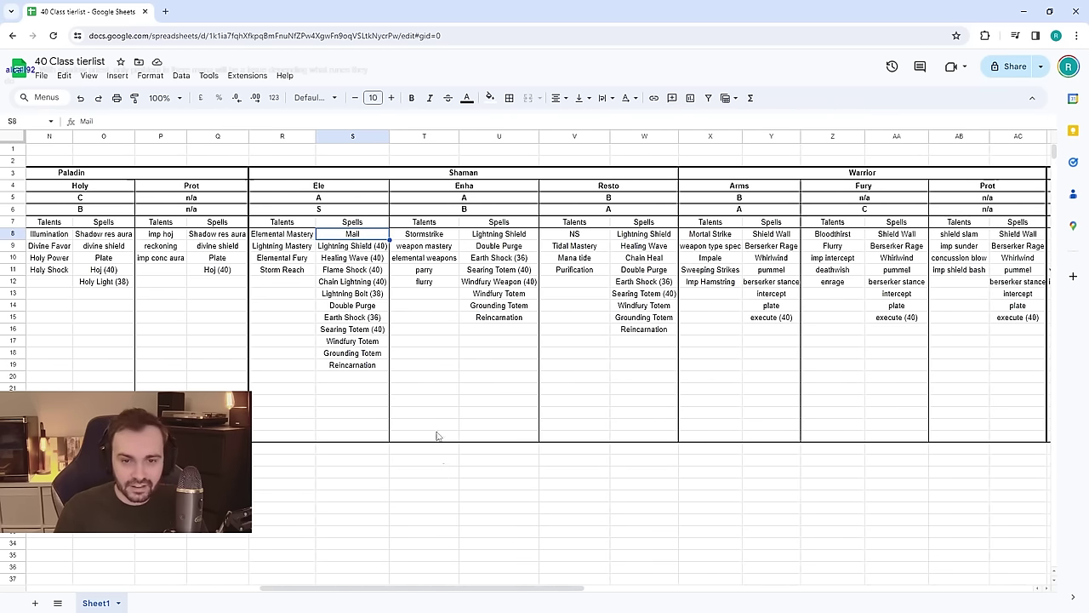
Review the Enhancement shaman's spell list, including Double Purge, Windfury Totem, Grounding Totem and Reincarnation.
scroll(440, 436, "right", 1)
left_click(452, 340)
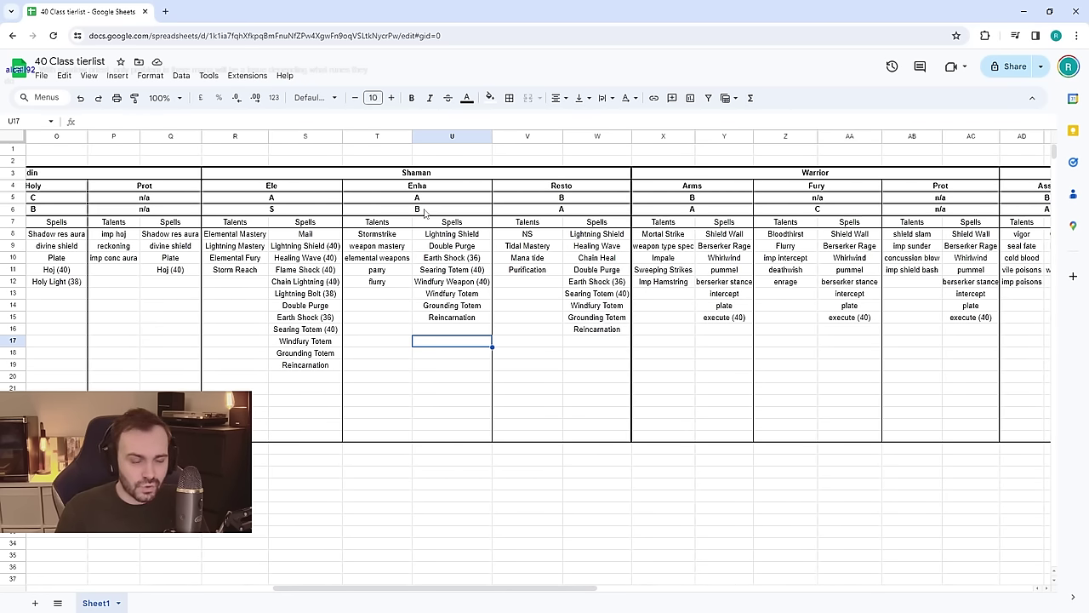
key("Up")
key("Up")
key("Up")
key("Up")
key("Up")
key("Up")
key("Up")
key("Up")
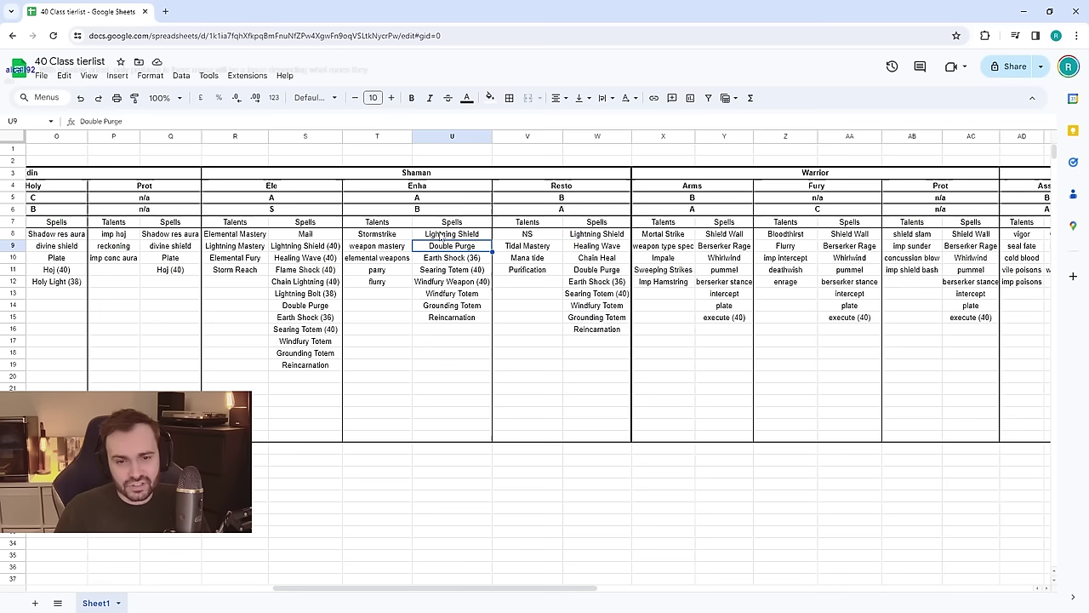
left_click(468, 295)
left_click(470, 307)
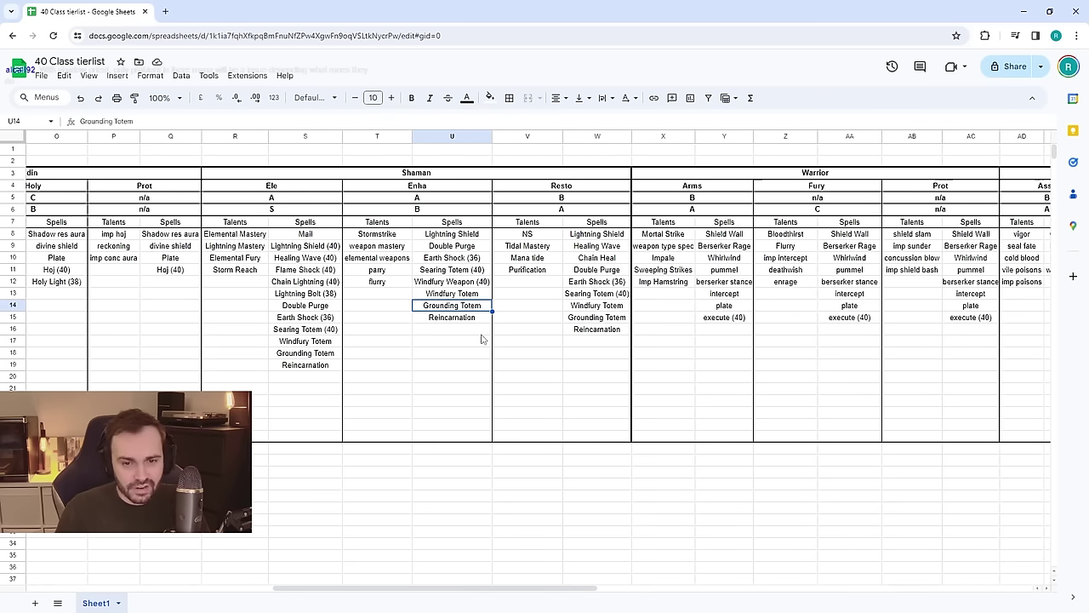
left_click(489, 318)
key("Up")
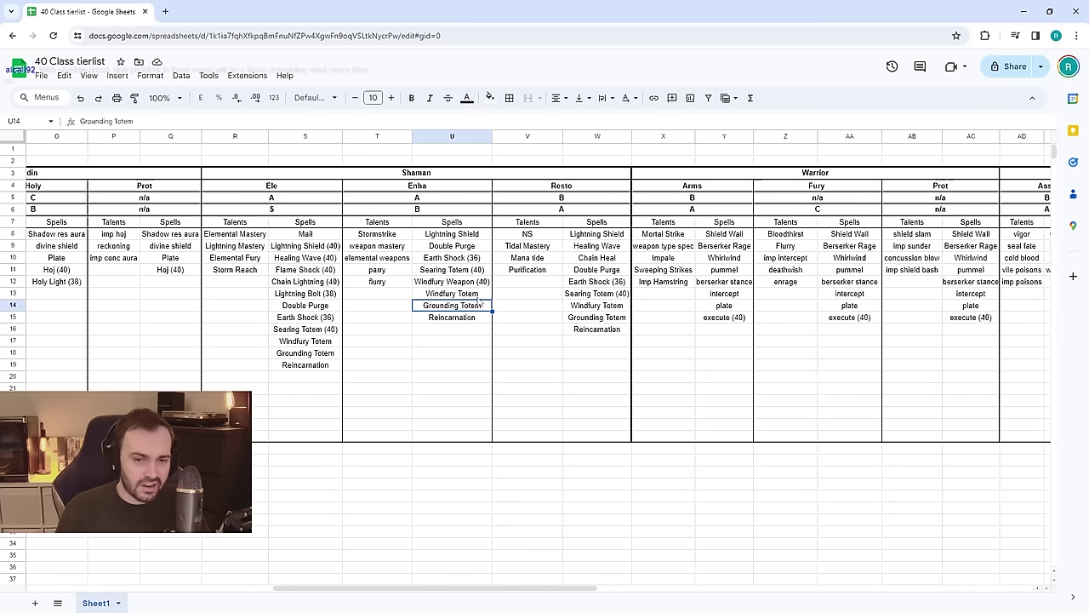
left_click(466, 294)
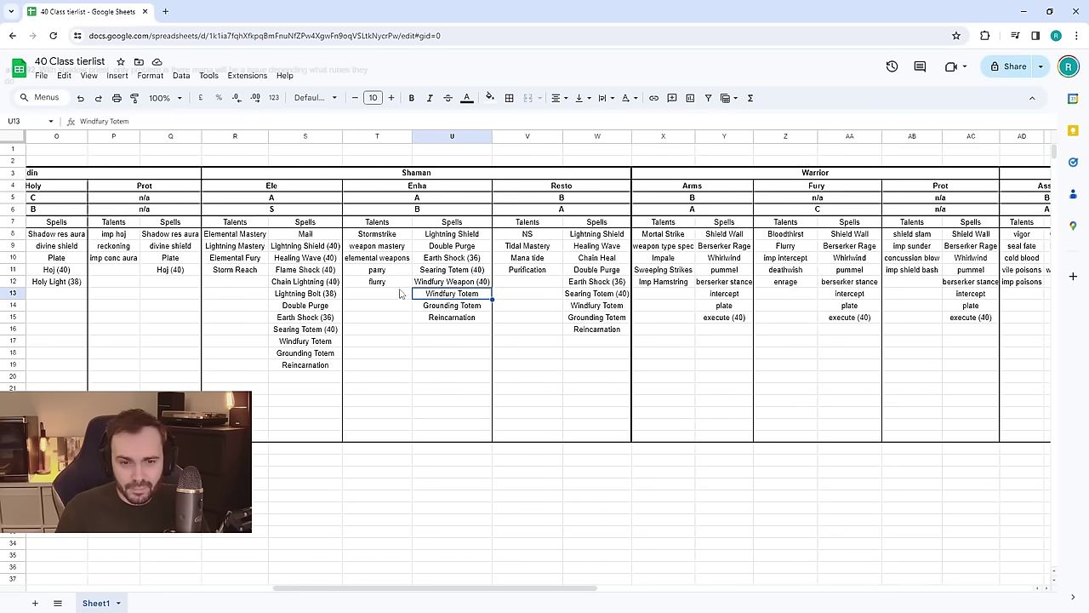
Go through the Enhancement shaman's talents from Stormstrike to flurry, and revisit Stormstrike and parry.
left_click(391, 234)
left_click(392, 246)
left_click(394, 257)
left_click(397, 270)
left_click(397, 286)
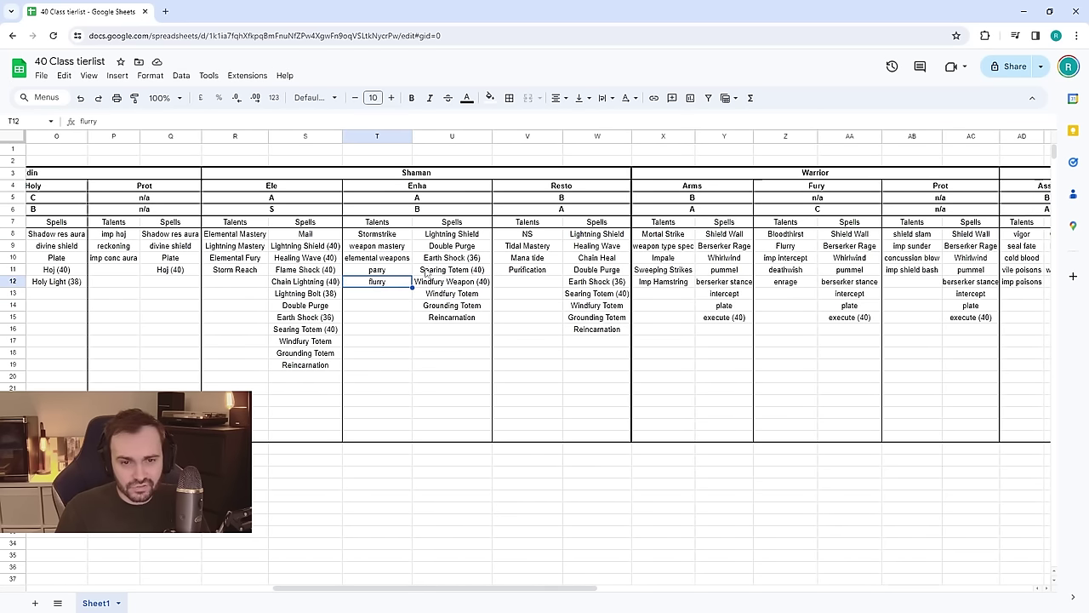
left_click(397, 240)
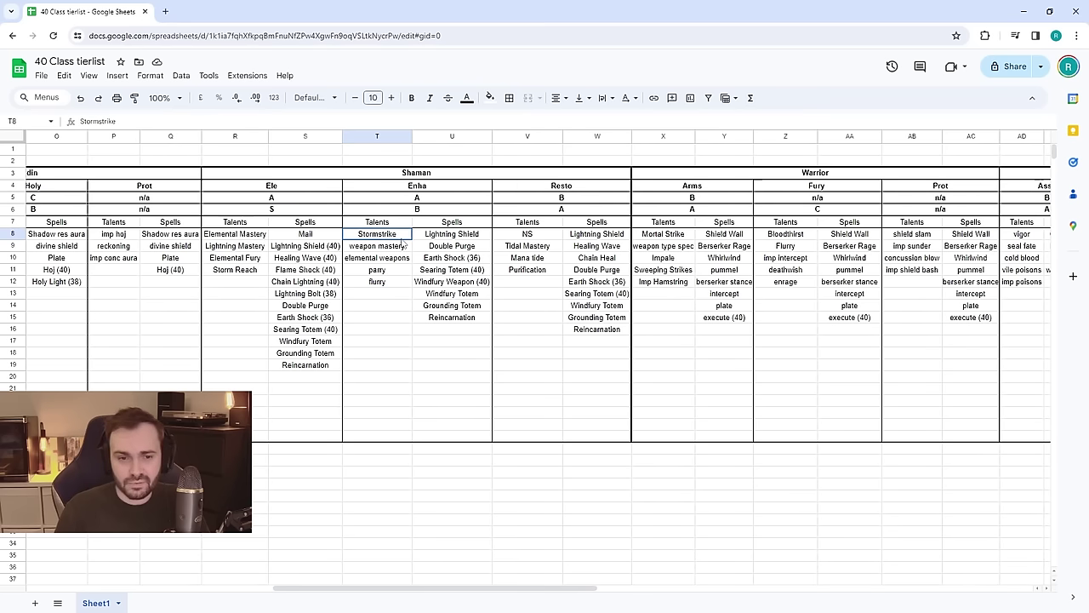
left_click(400, 271)
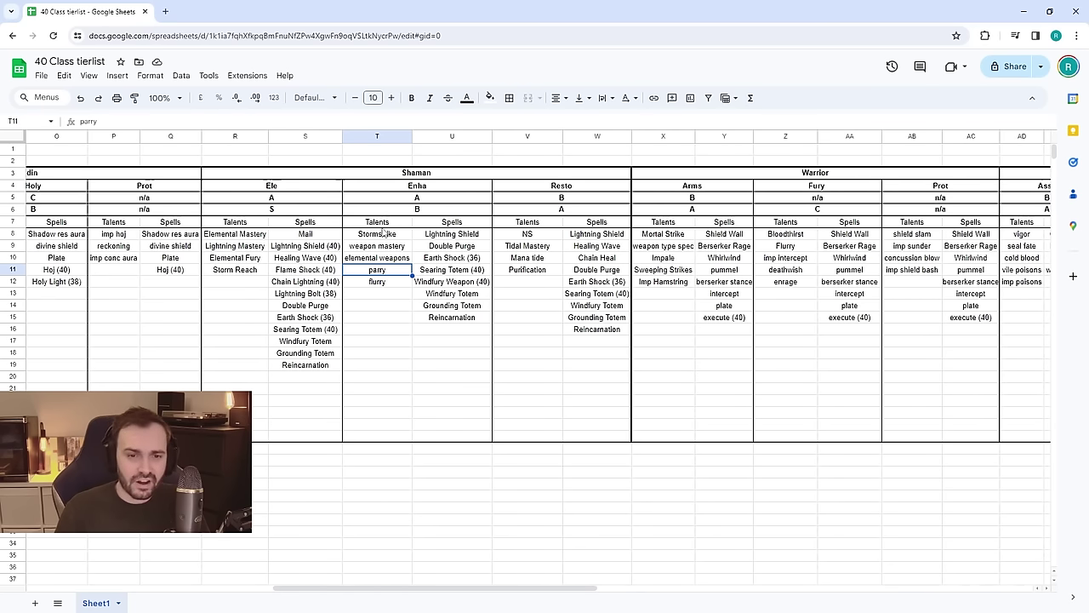
Check the Enhancement shaman's ratings in the spreadsheet against the current placements in the TierMaker tier list.
left_click(431, 208)
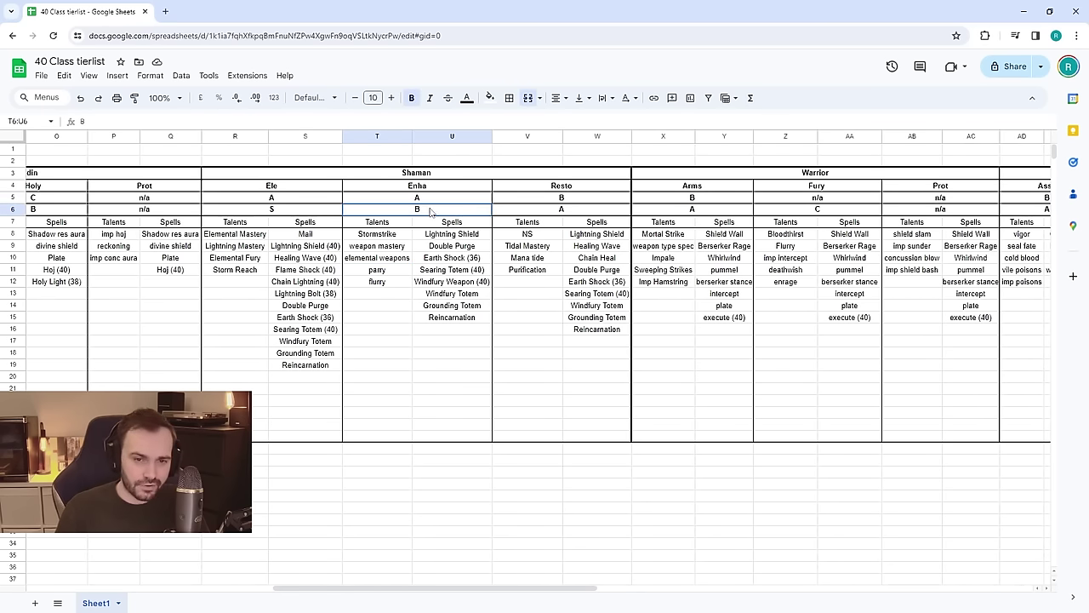
left_click(406, 330)
key("alt+Tab")
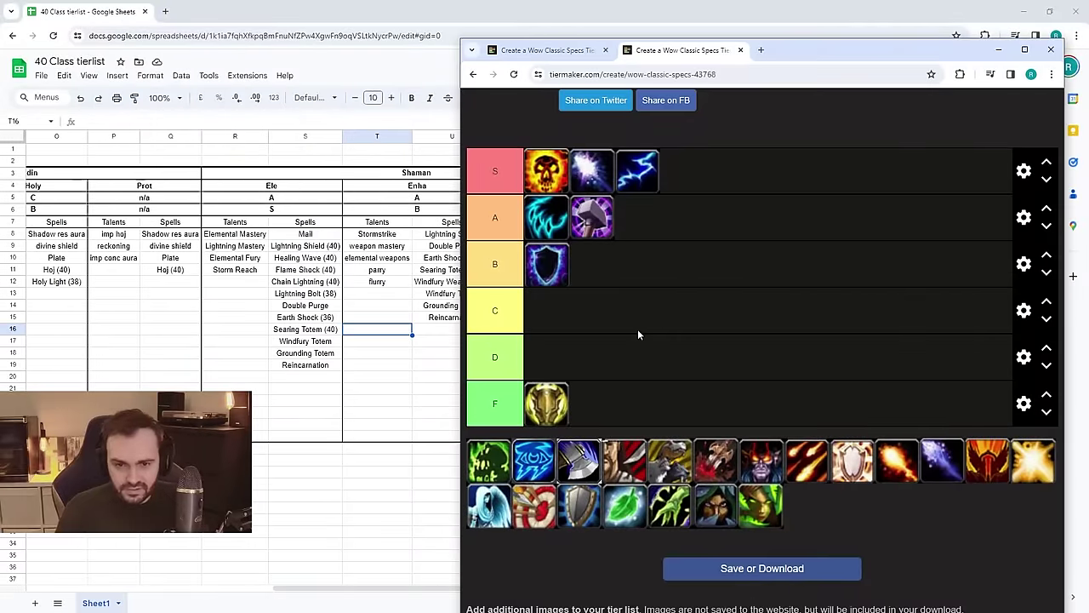
key("alt+Tab")
left_click(600, 352)
Look up the Arms warrior's ratings in the spreadsheet and compare them with the TierMaker tier list.
scroll(566, 425, "right", 3)
left_click(375, 191)
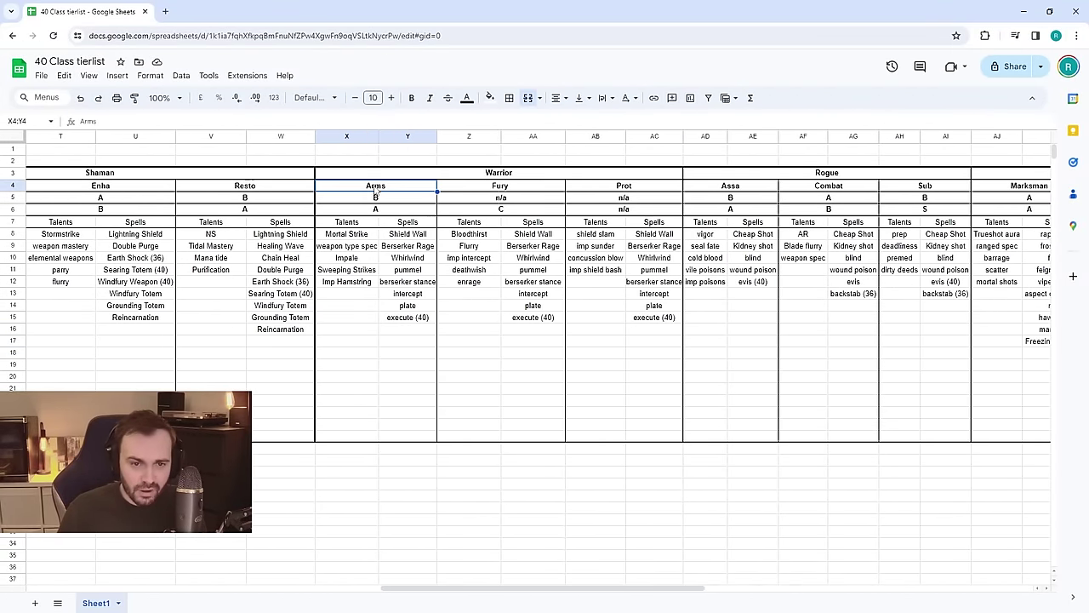
left_click(397, 213)
key("alt+Tab")
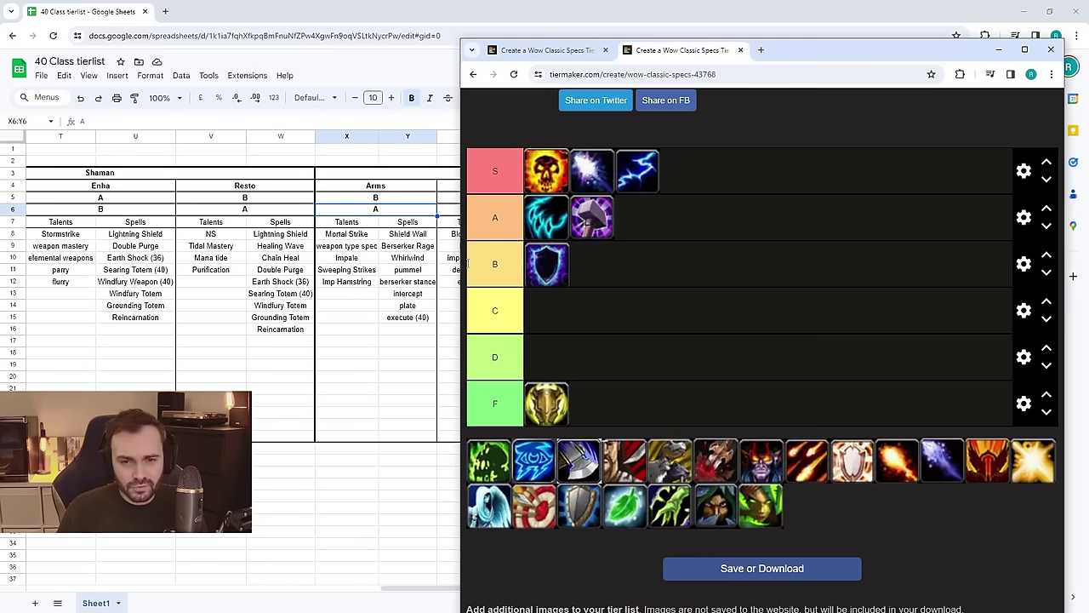
left_click(405, 349)
Review the Arms warrior's Mortal Strike talent and spells from Shield Wall to execute, including pummel, berserker stance and intercept.
left_click(347, 233)
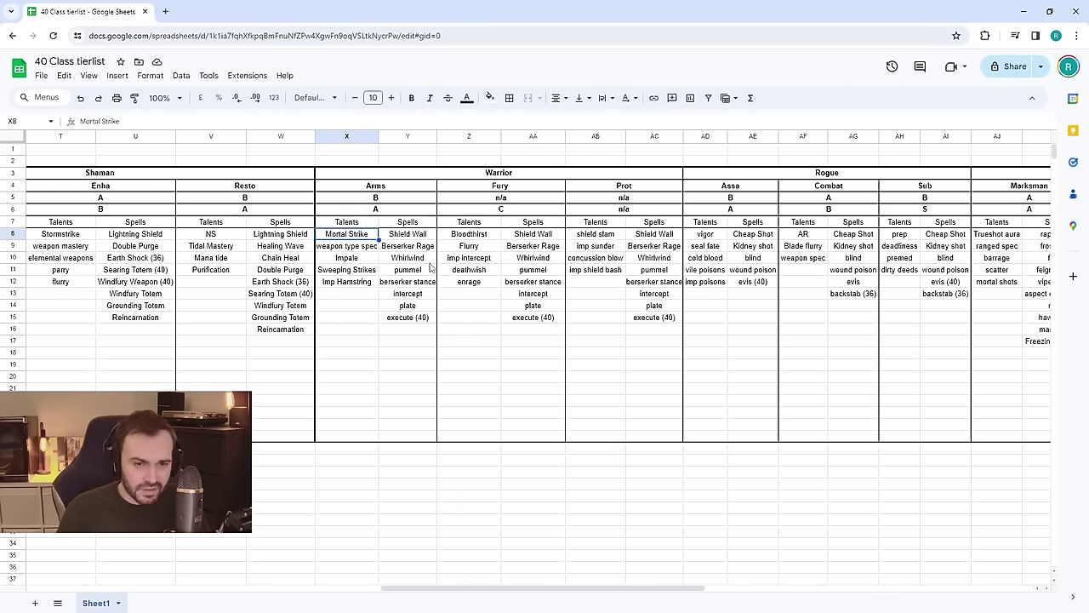
left_click(414, 237)
key("ctrl+shift+Down")
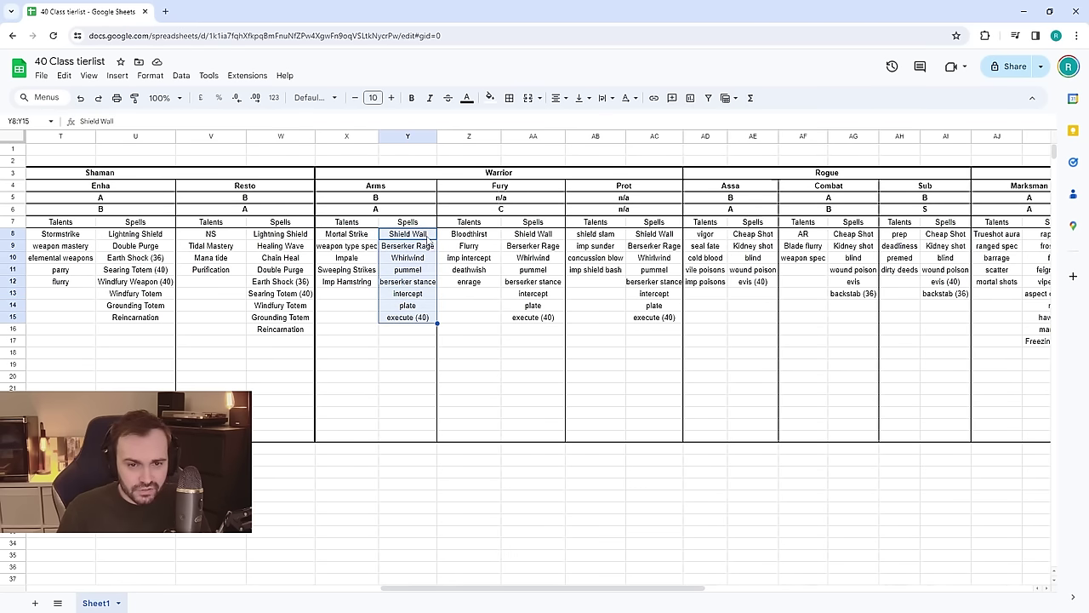
left_click(426, 246)
left_click(424, 271)
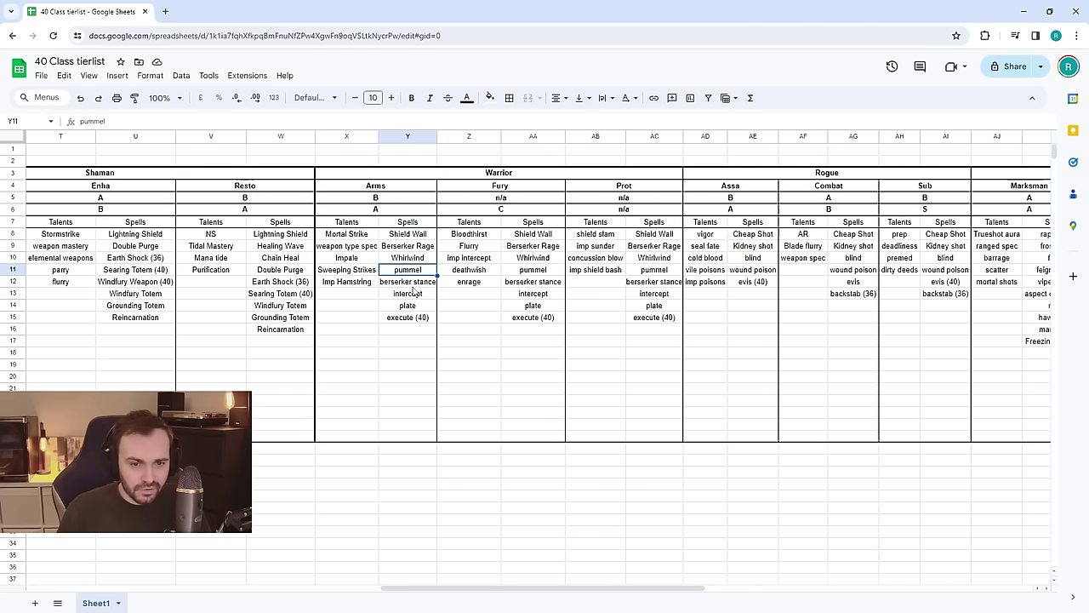
left_click(412, 286)
left_click(410, 295)
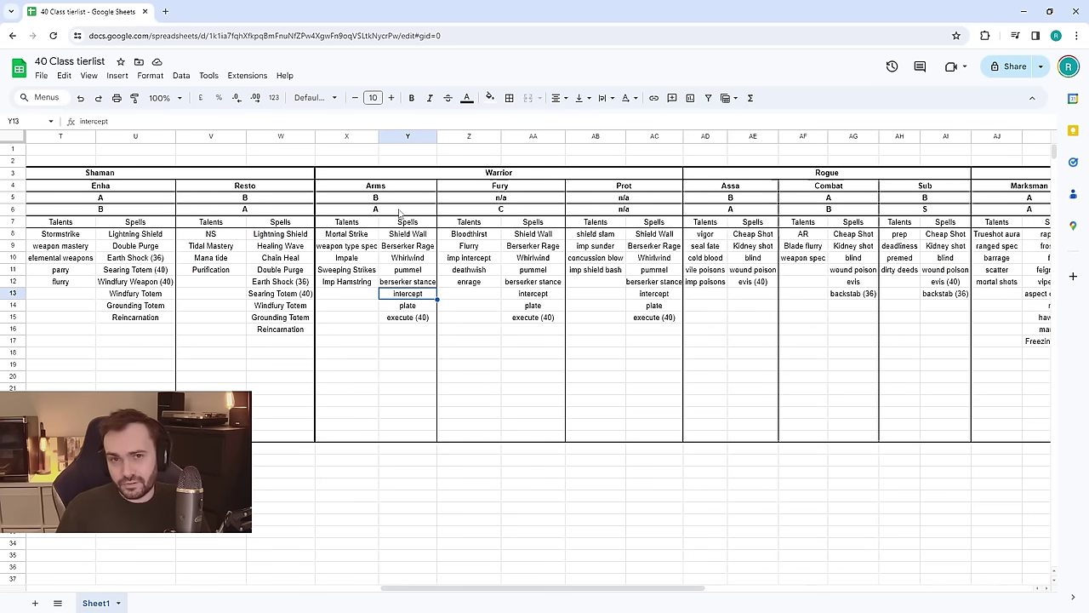
left_click(408, 388)
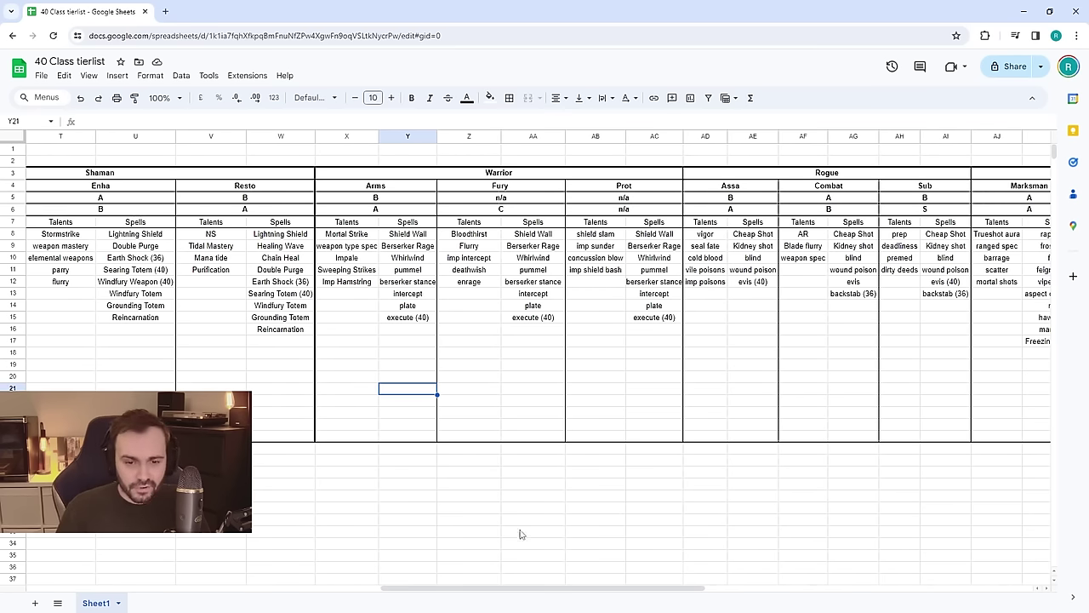
On TierMaker, place the Arms warrior icon in tier A and the Fury warrior icon in tier C.
left_click_drag(546, 593, 559, 593)
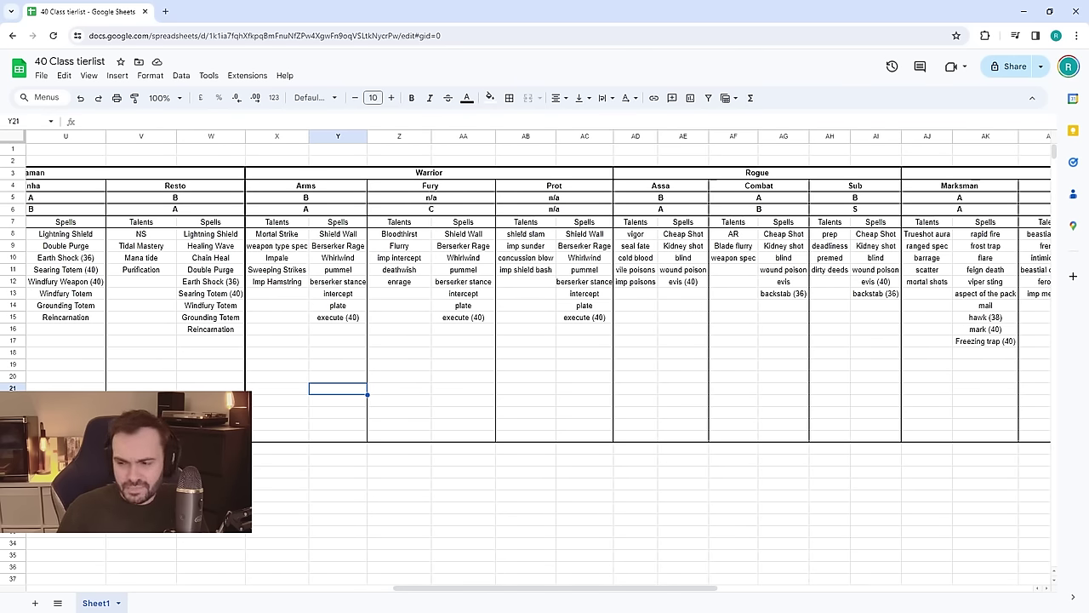
key("alt+Tab")
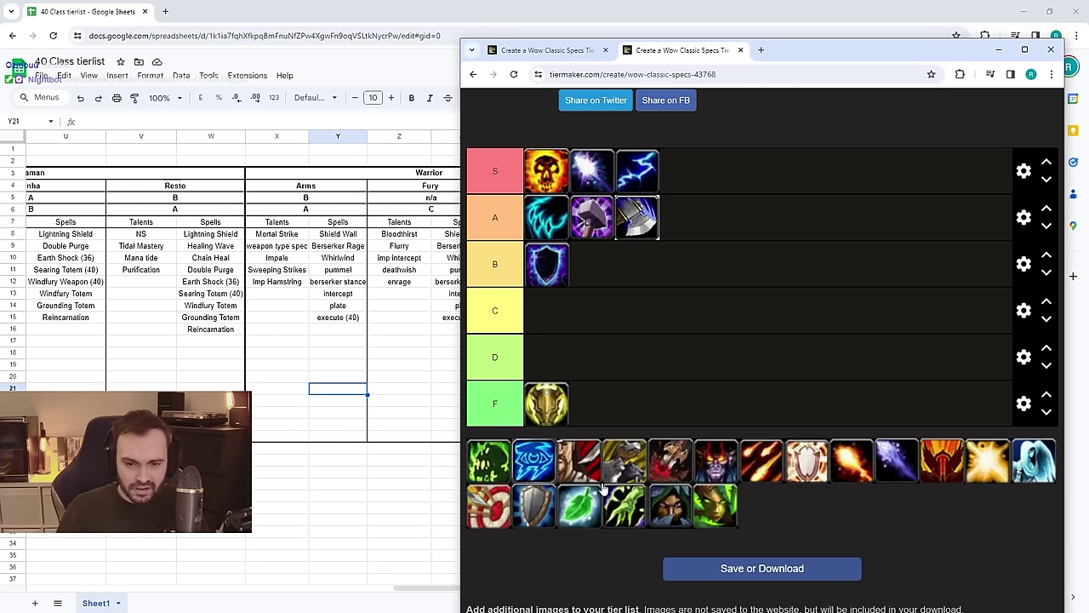
left_click_drag(601, 487, 549, 356)
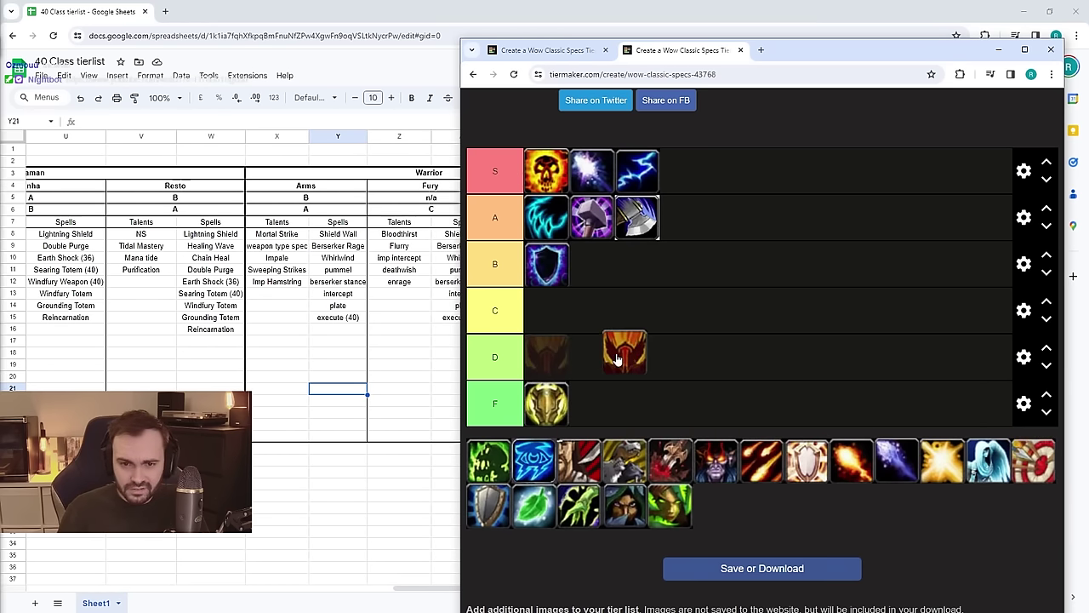
Return to the spreadsheet and review the Protection warrior's n/a ratings, talents and spells.
key("alt+Tab")
left_click(554, 198)
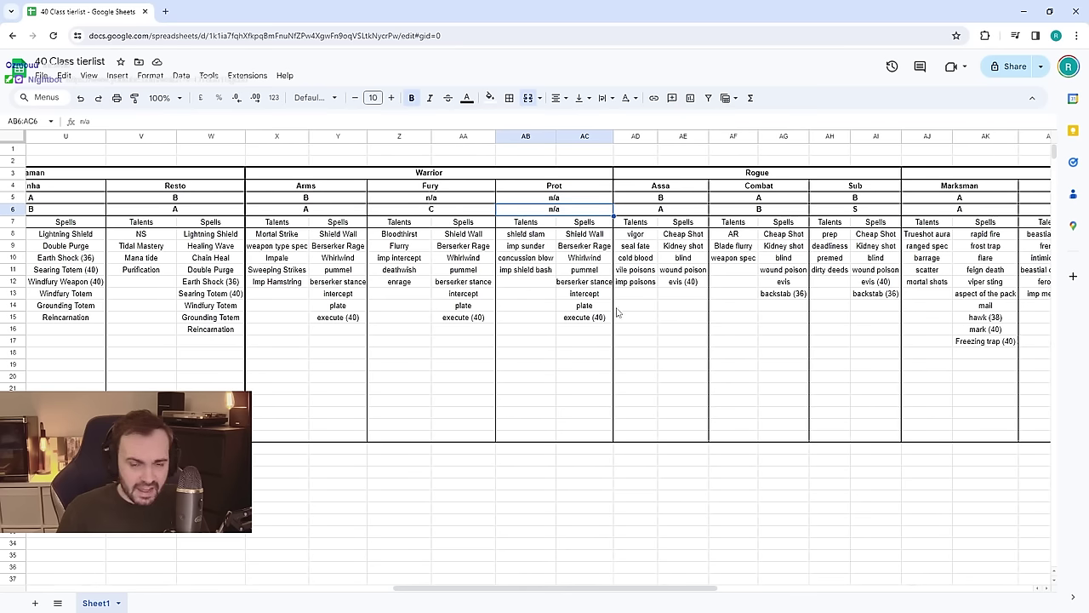
left_click(549, 309)
left_click_drag(525, 225, 587, 307)
left_click(601, 333)
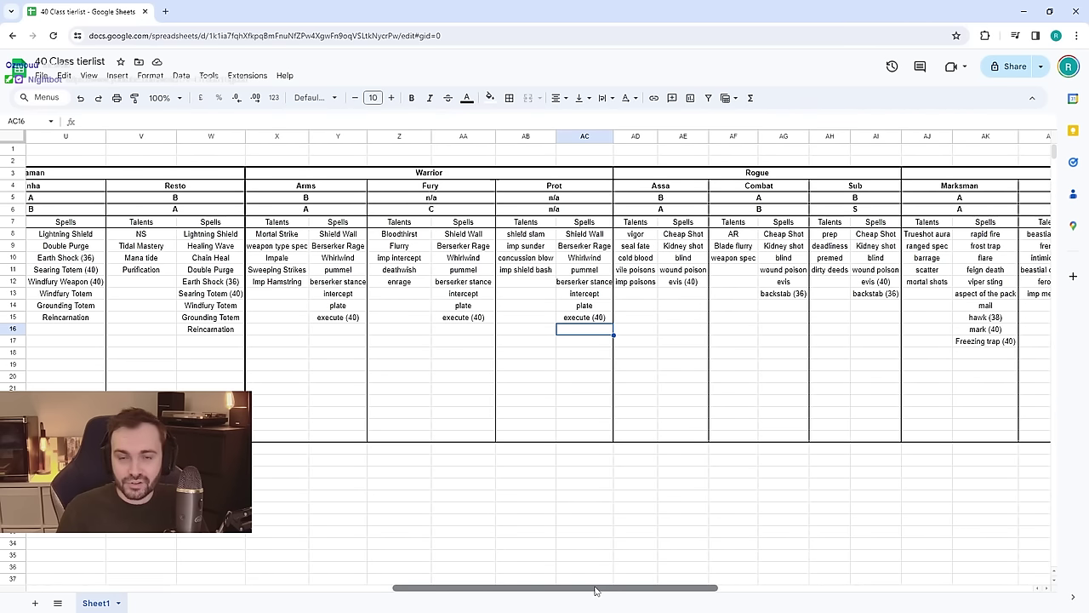
left_click_drag(596, 591, 626, 589)
left_click(480, 199)
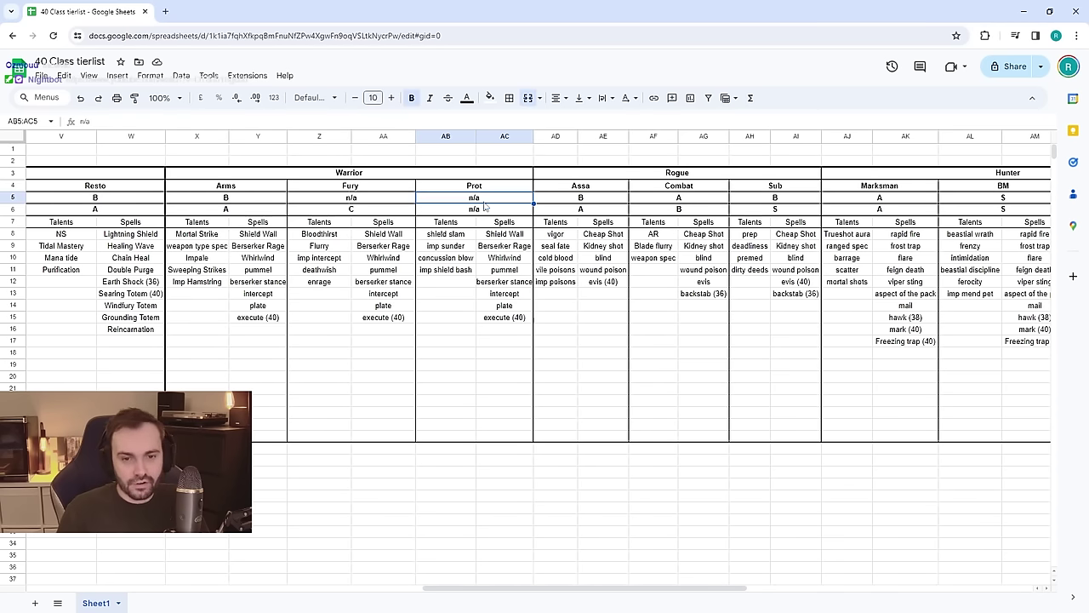
left_click(514, 332)
Place the Protection warrior's shield icon in tier F on TierMaker.
left_click(645, 293)
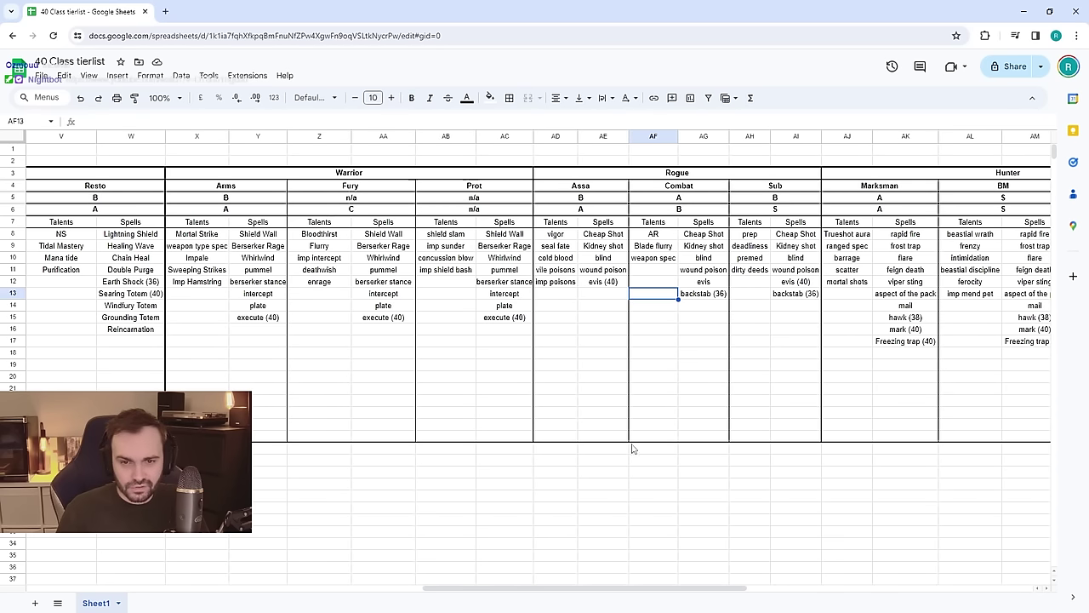
key("Left")
key("Left")
left_click_drag(634, 592, 677, 590)
key("alt+Tab")
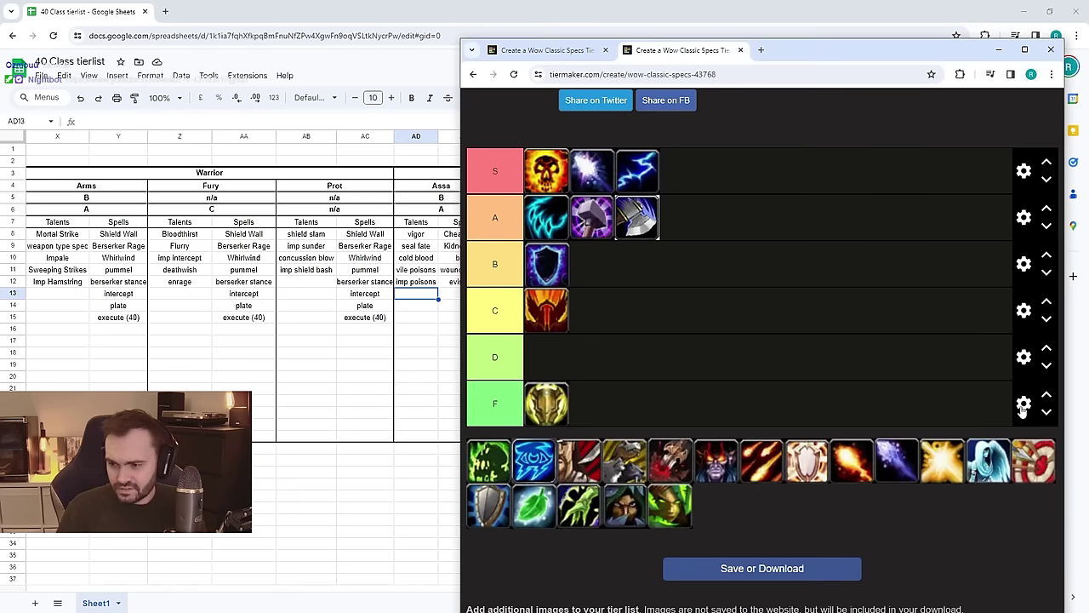
left_click_drag(516, 509, 596, 410)
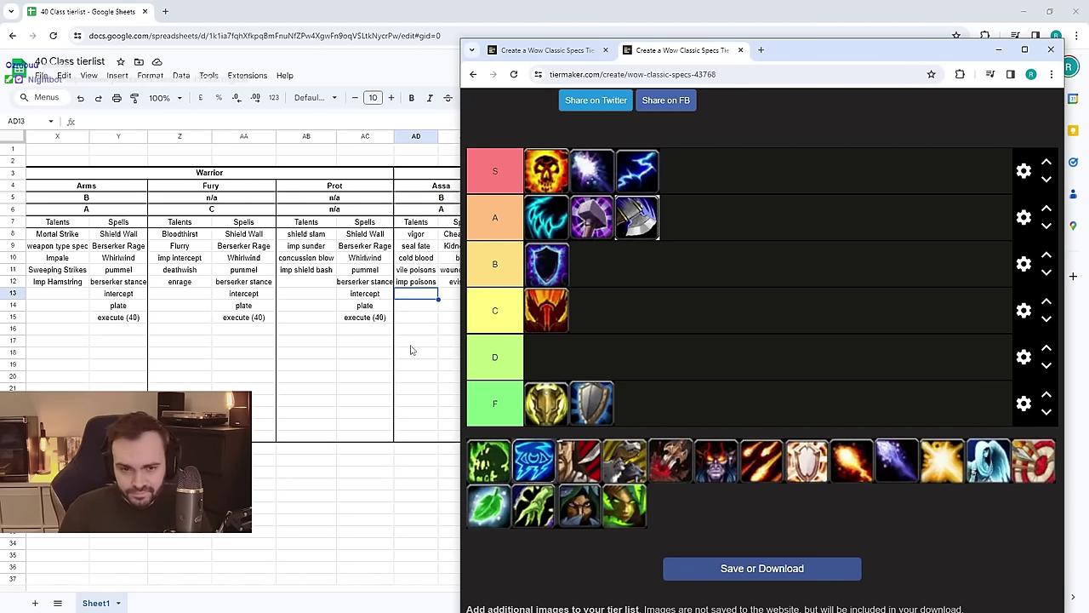
Return to the spreadsheet and go through the Assassination rogue's talents from imp poisons up to vigor.
key("alt+Tab")
left_click(435, 311)
left_click(427, 295)
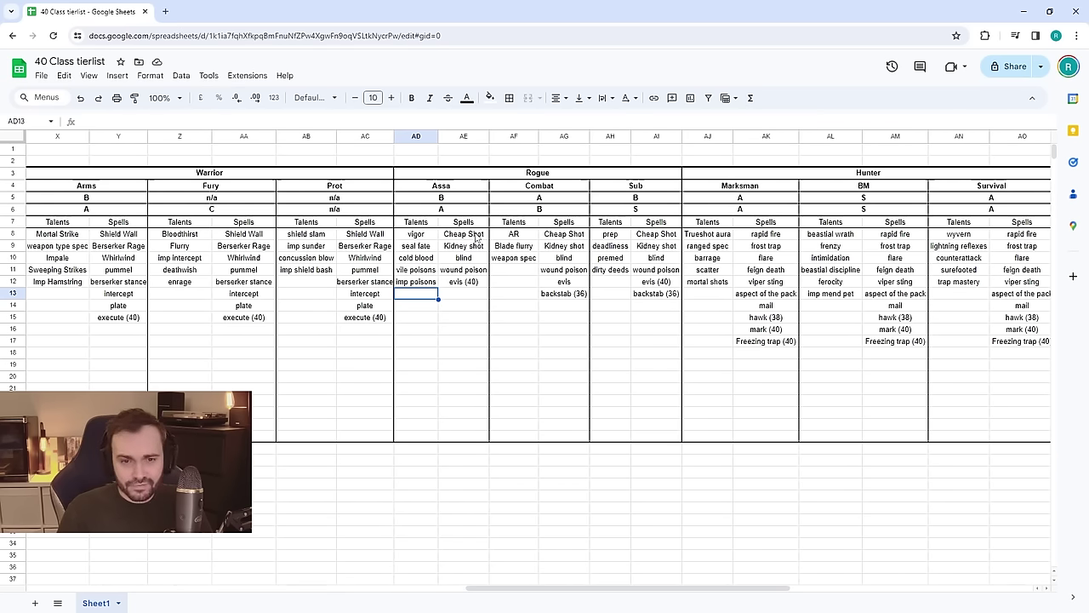
key("Up")
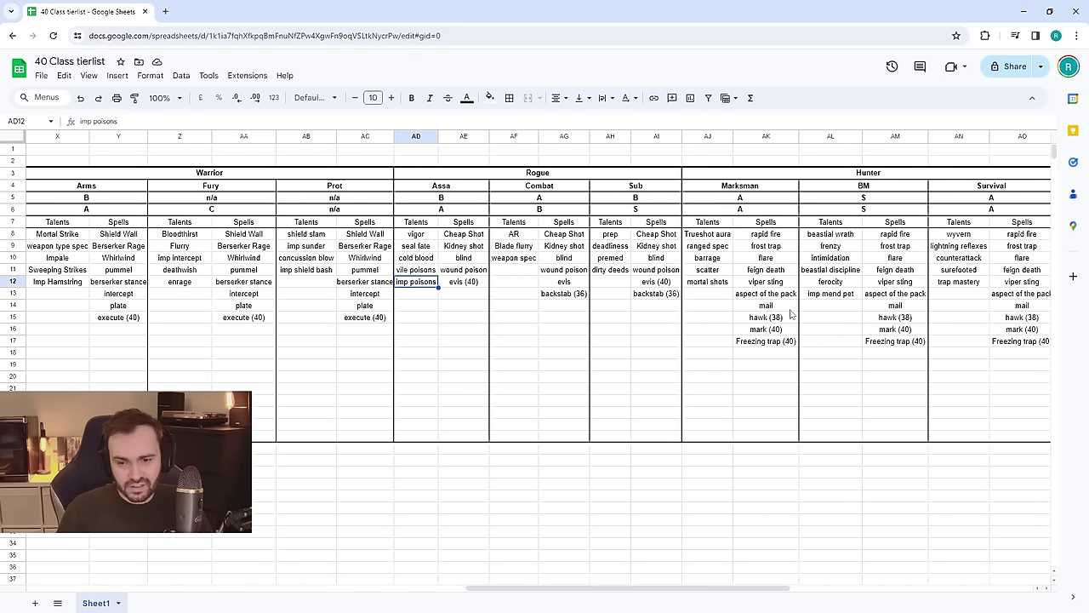
left_click_drag(798, 588, 776, 589)
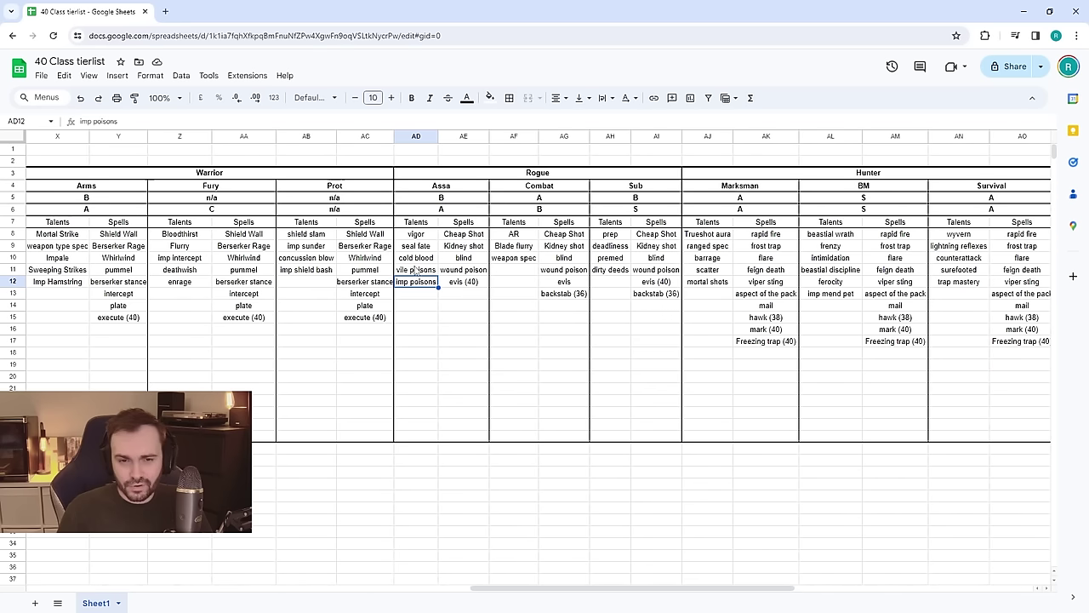
key("Up")
key("Up")
key("Up")
key("Up")
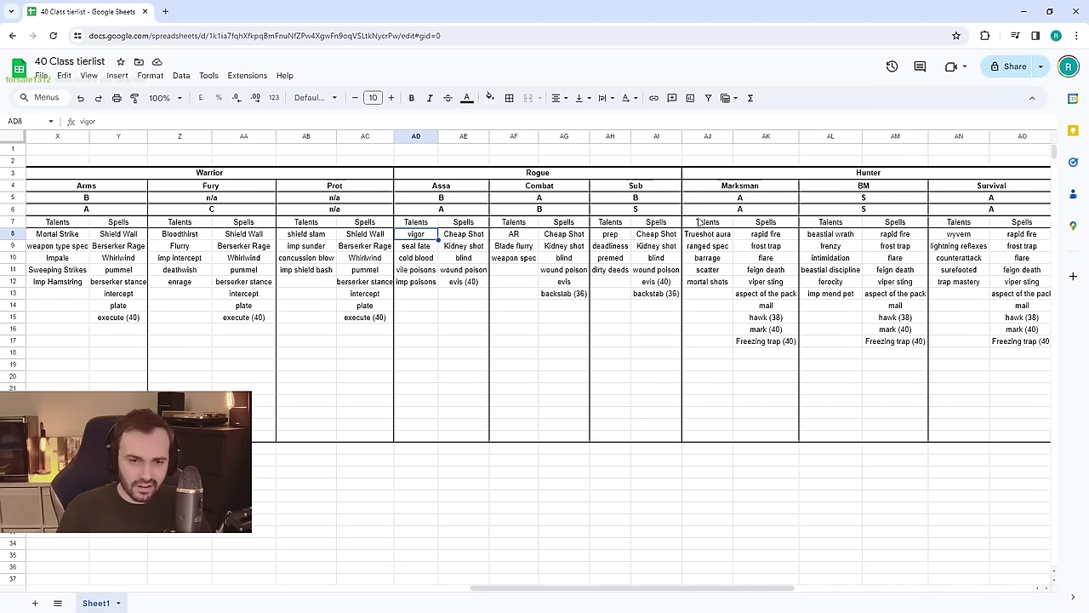
Review the Combat rogue's first rating and its talents AR, Blade flurry and weapon spec.
left_click(513, 234)
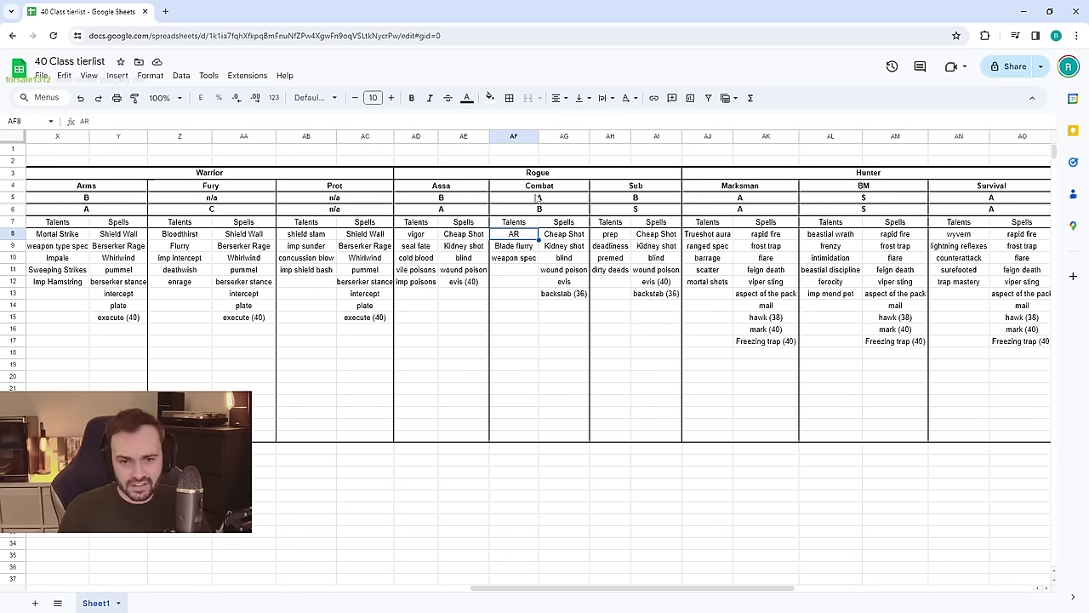
left_click(538, 199)
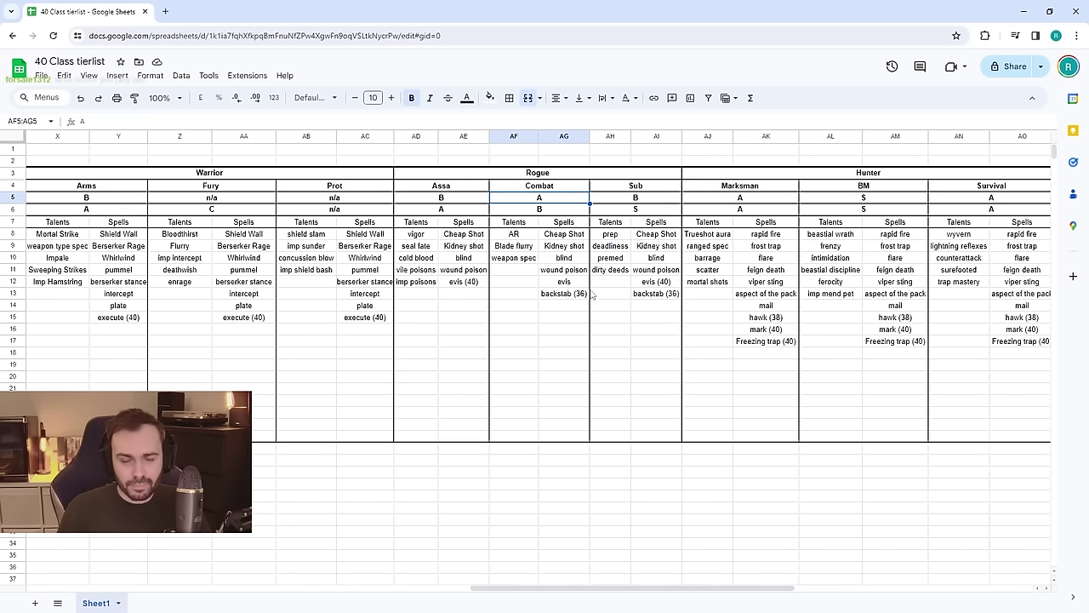
left_click(530, 238)
key("Down")
key("Down")
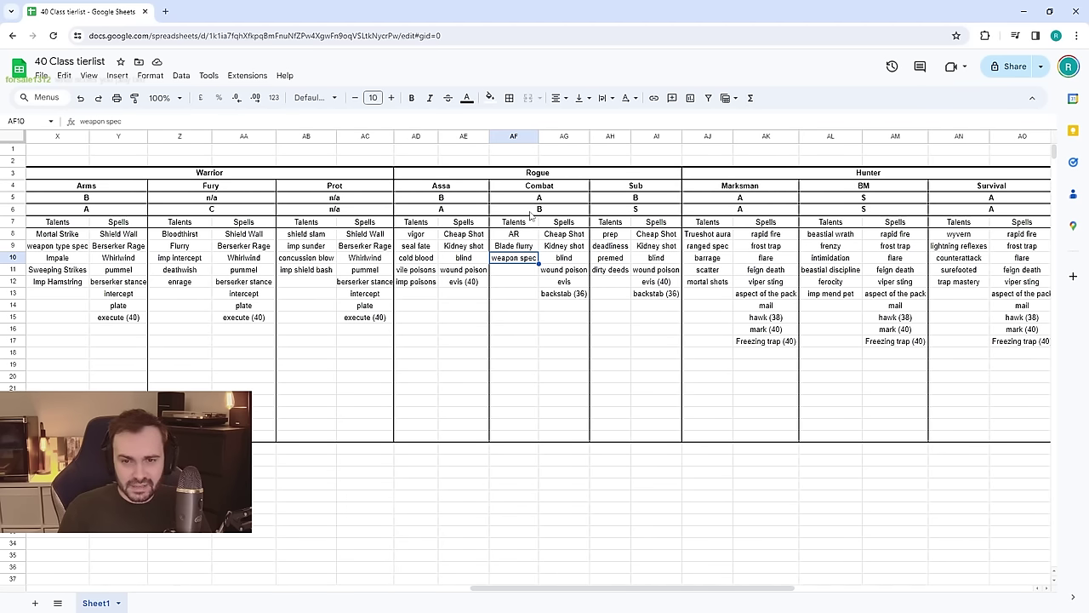
Review the Subtlety rogue's ratings, the prep talent and the spells Kidney shot, evis, backstab and wound poison.
left_click(634, 209)
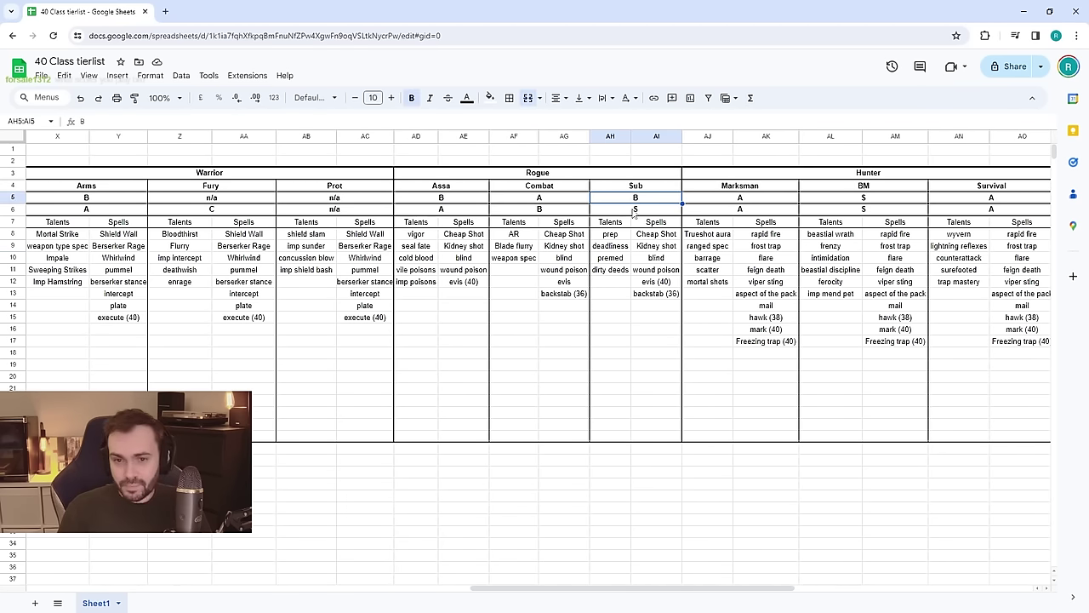
left_click(619, 234)
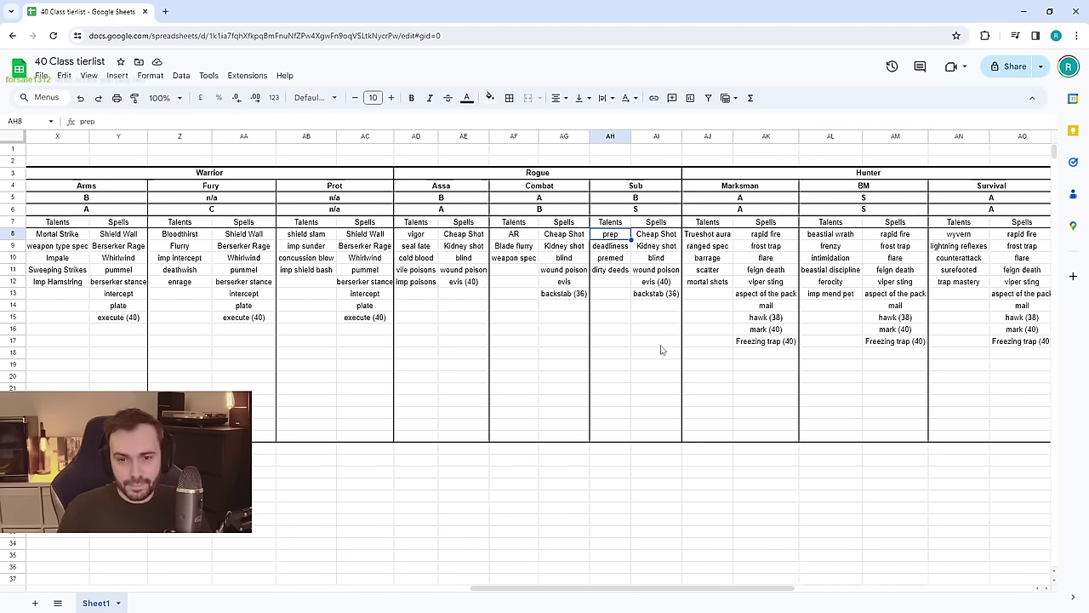
left_click(663, 247)
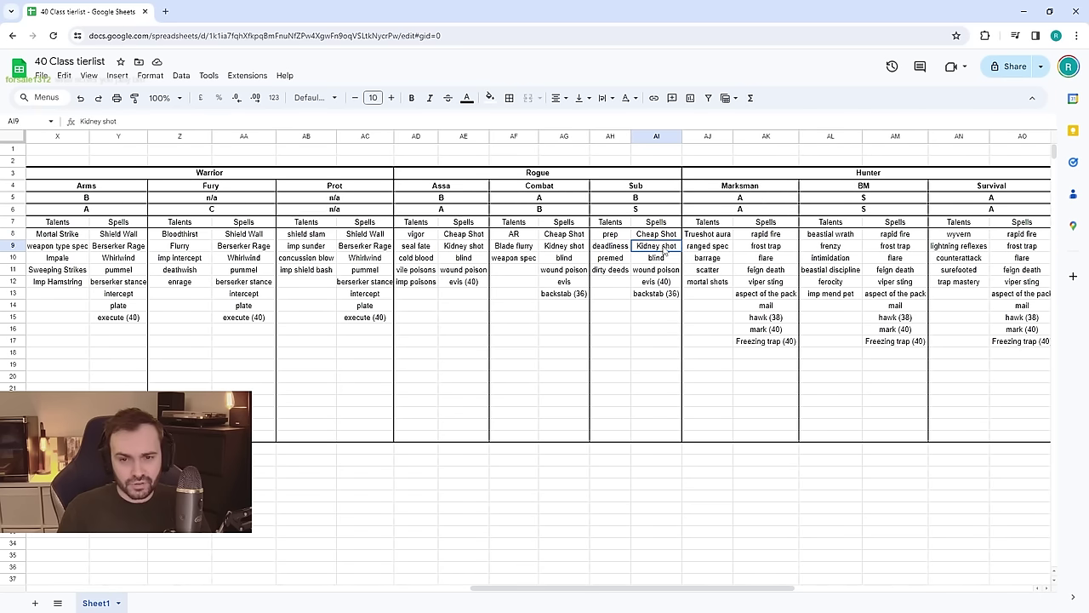
left_click(656, 286)
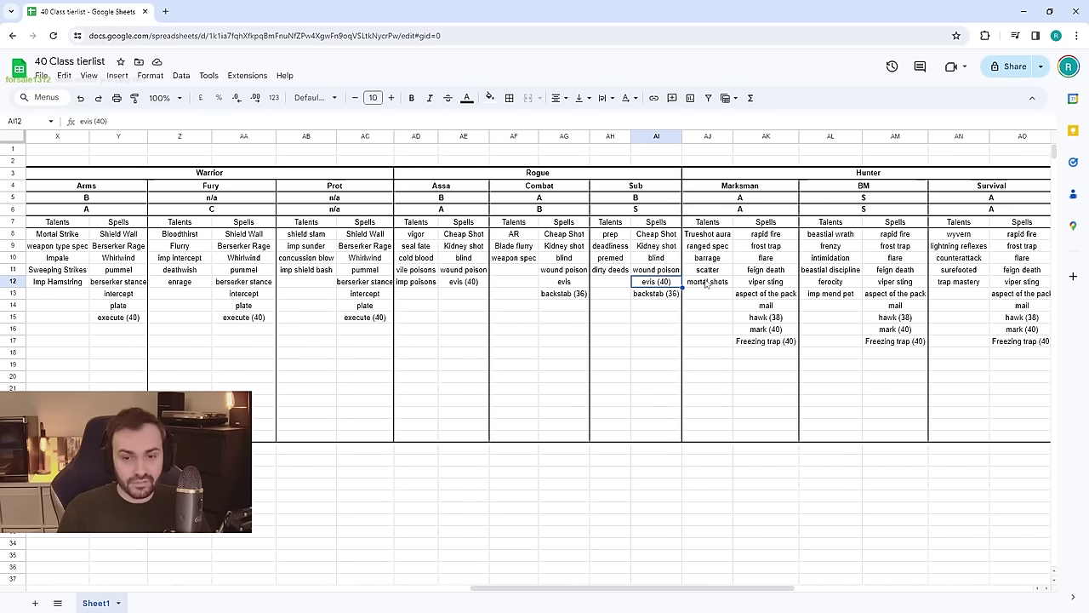
left_click(654, 295)
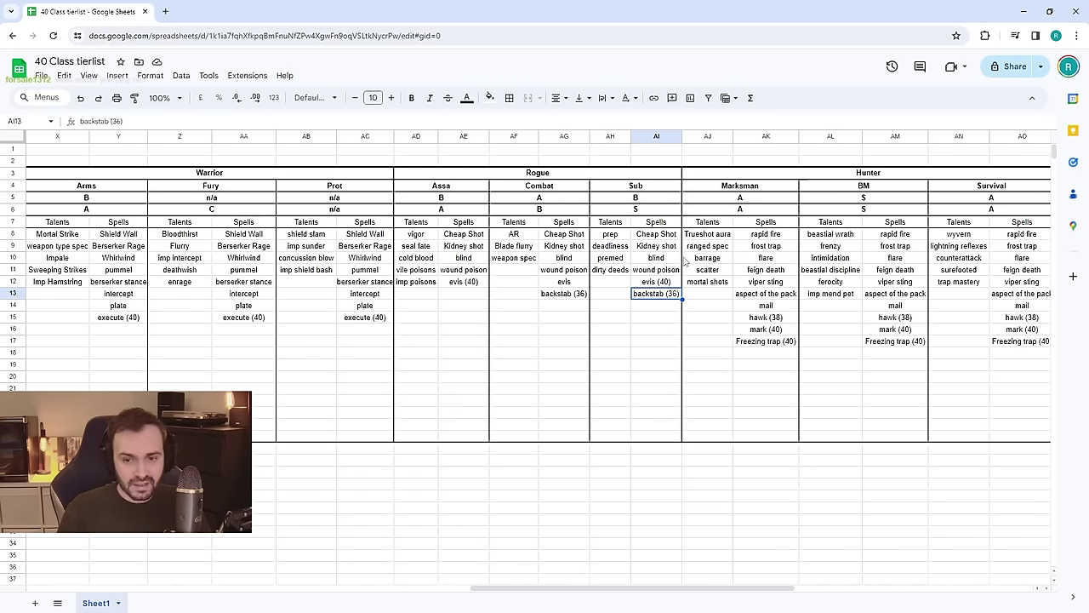
left_click(636, 270)
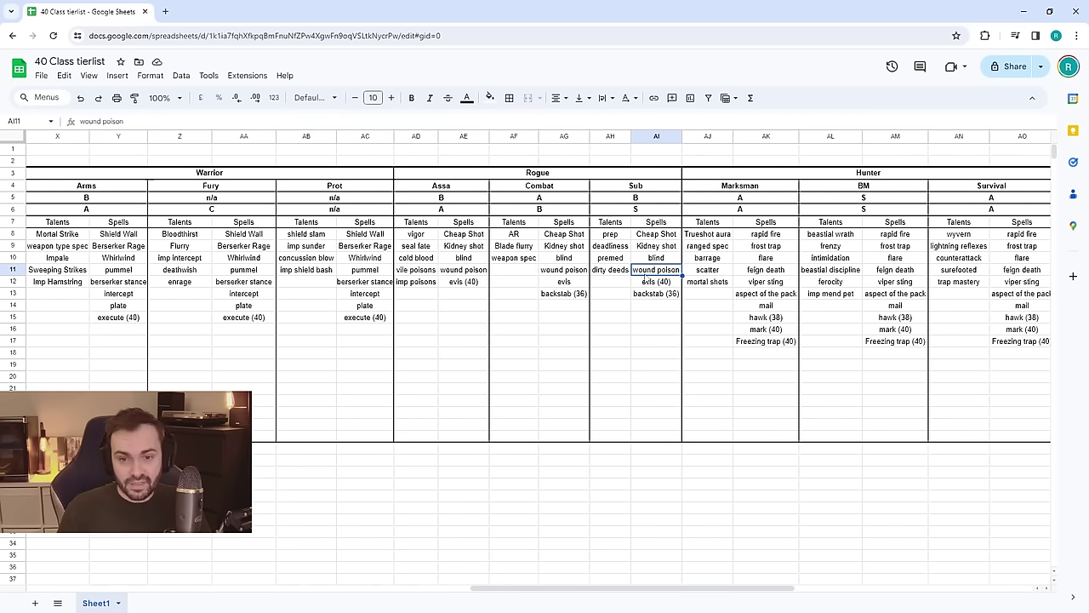
Go through the Subtlety rogue's remaining talents deadliness, premed and dirty deeds.
left_click(611, 250)
left_click(619, 259)
left_click(622, 280)
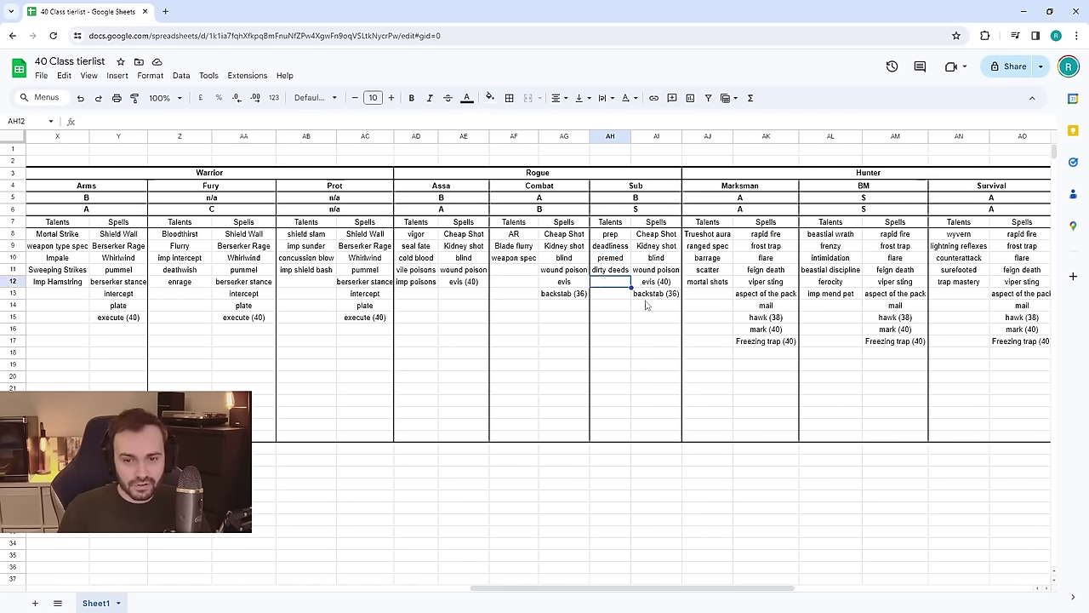
key("Up")
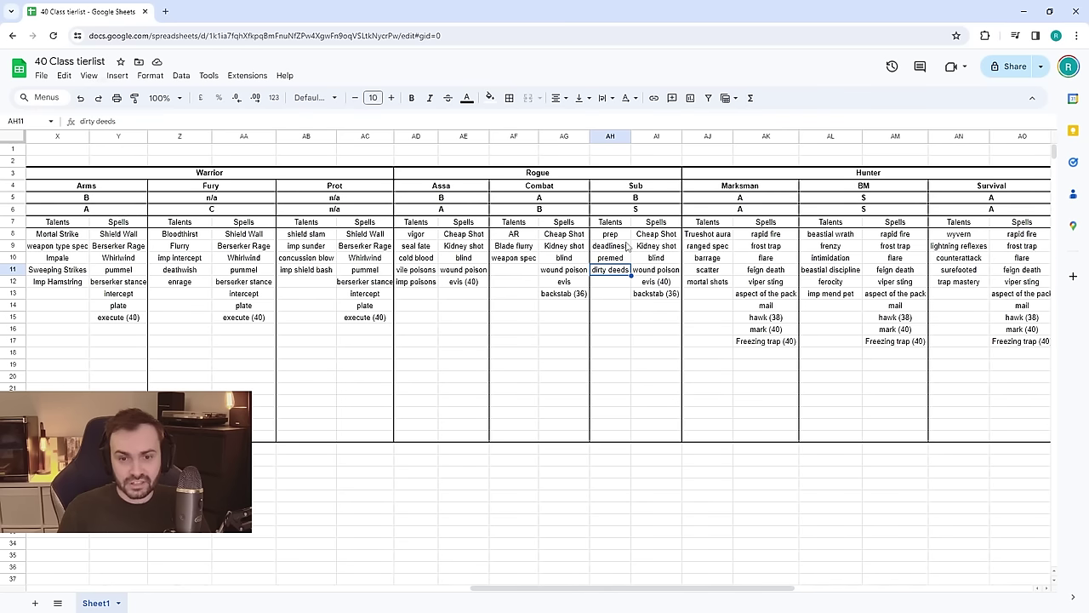
Review the Marksman hunter's Trueshot aura talent and full spell list from rapid fire to Freezing trap.
left_click(707, 234)
left_click_drag(603, 589, 706, 588)
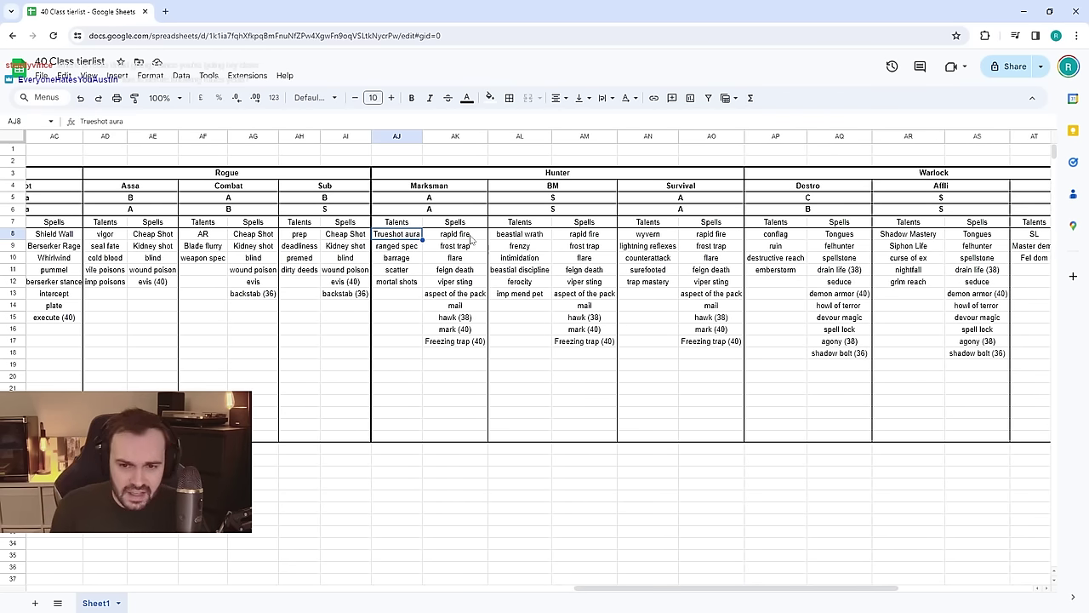
left_click_drag(459, 223, 463, 342)
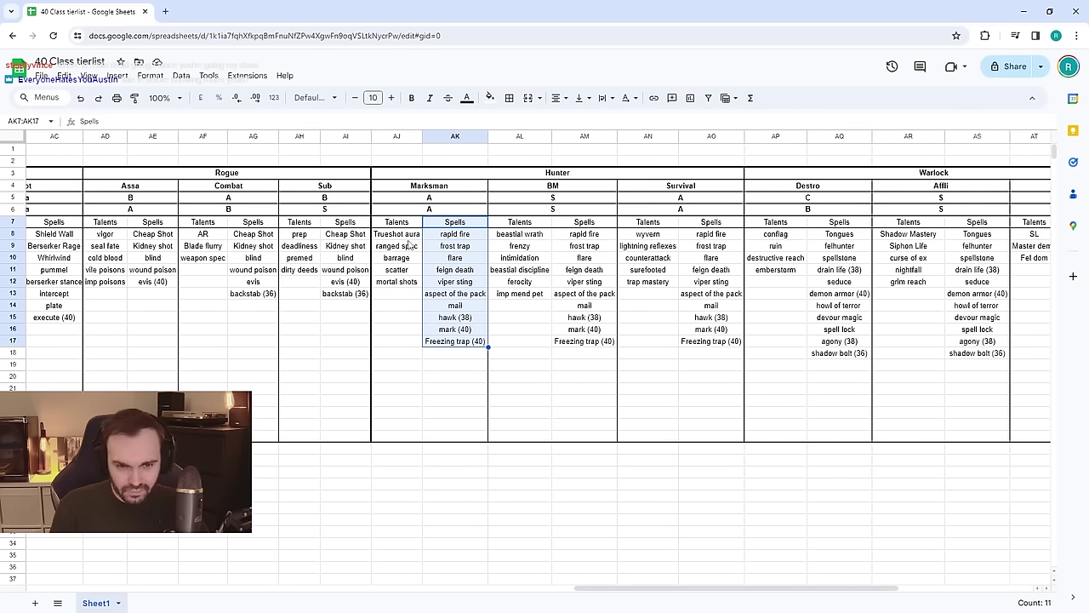
Go through the Marksman hunter's spells rapid fire, frost trap, flare, feign death and viper sting one by one.
left_click(473, 236)
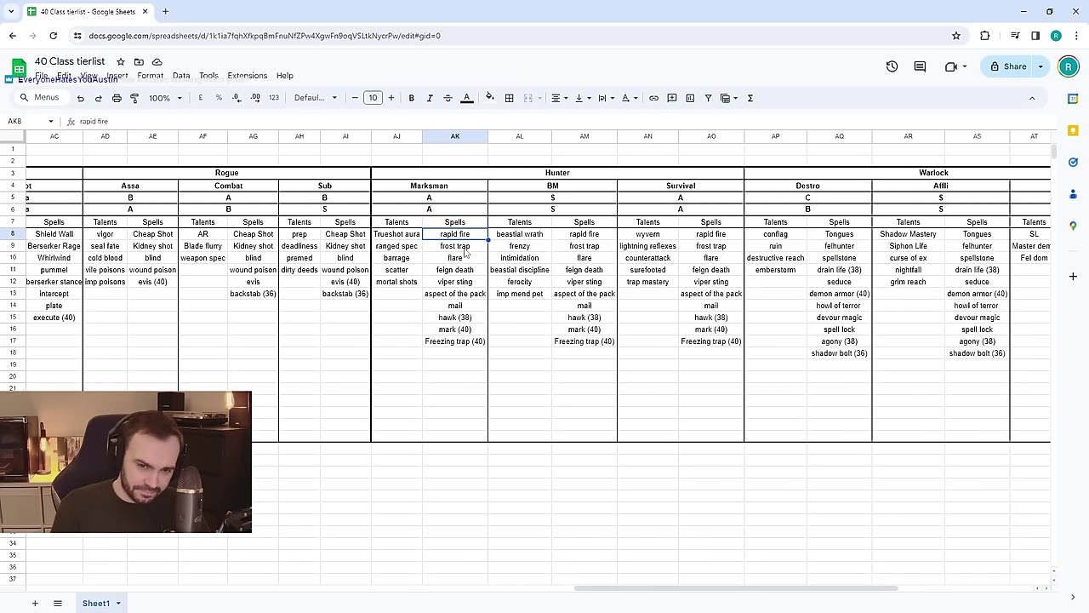
left_click(466, 248)
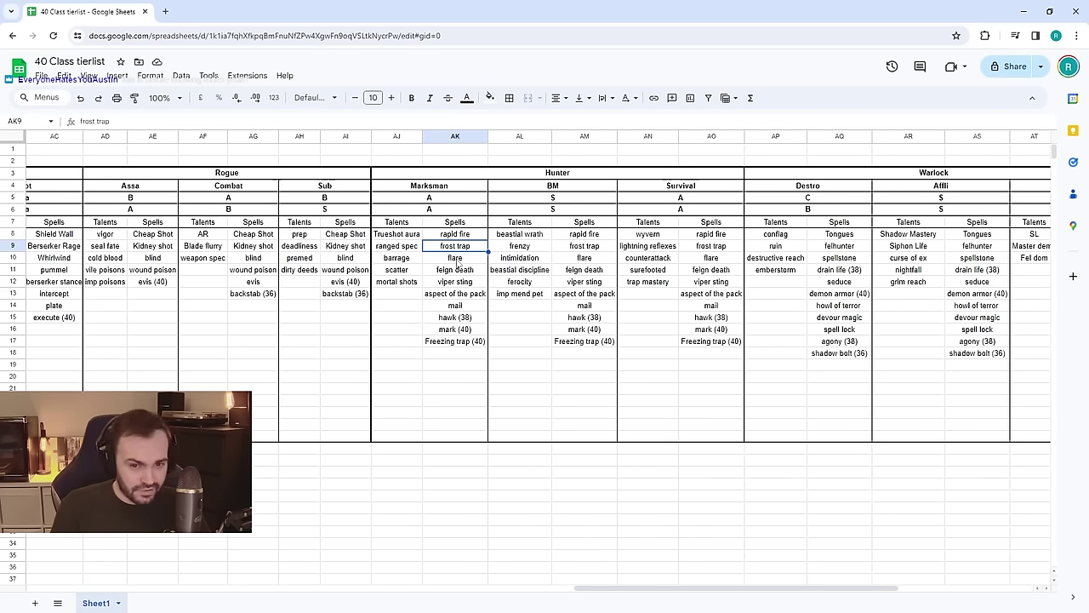
left_click(457, 260)
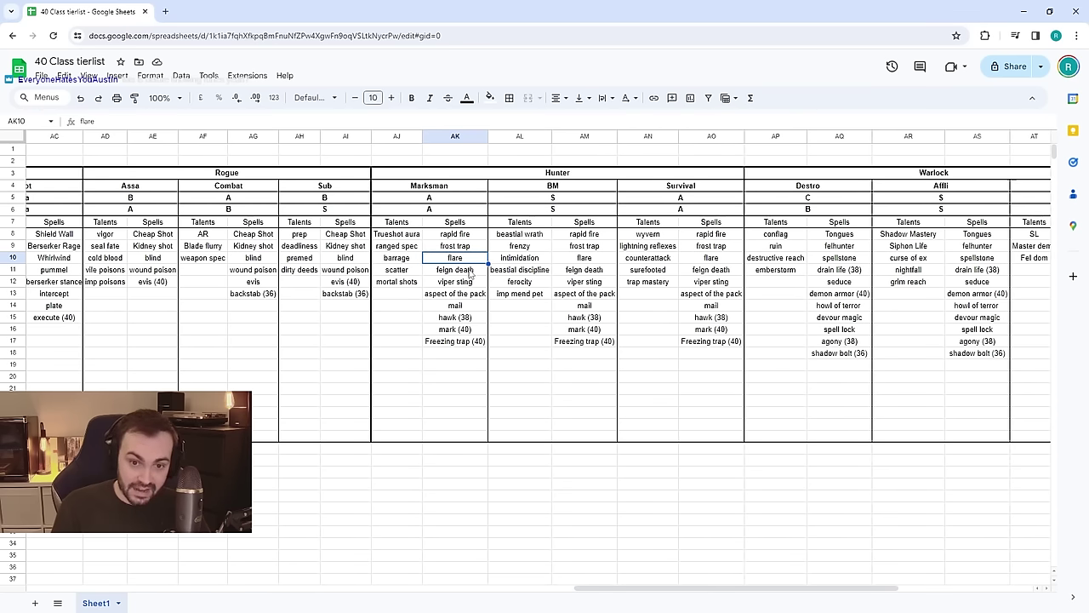
left_click(470, 271)
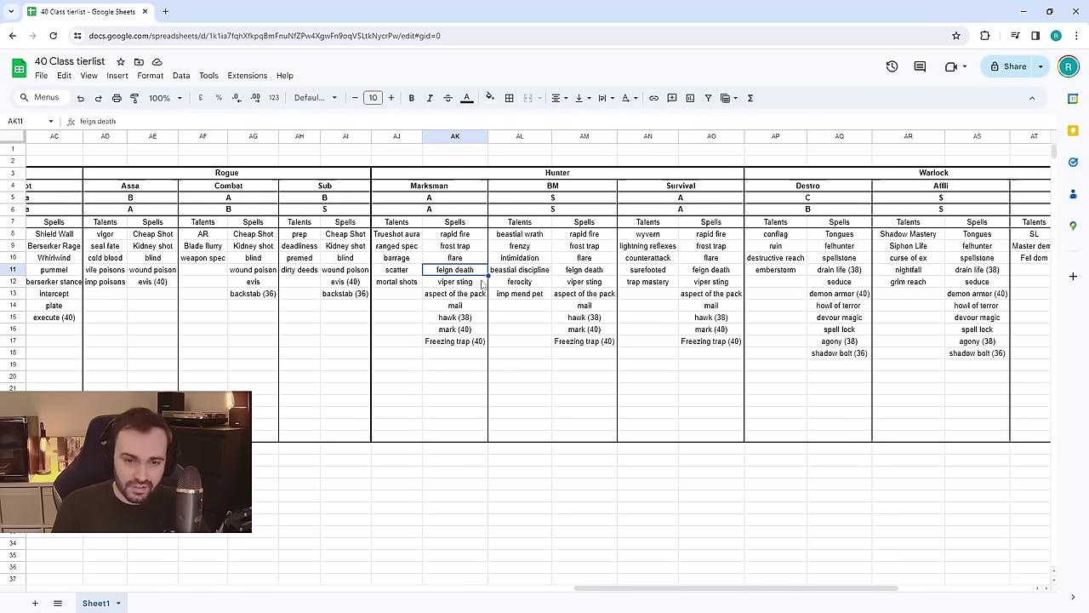
left_click(485, 281)
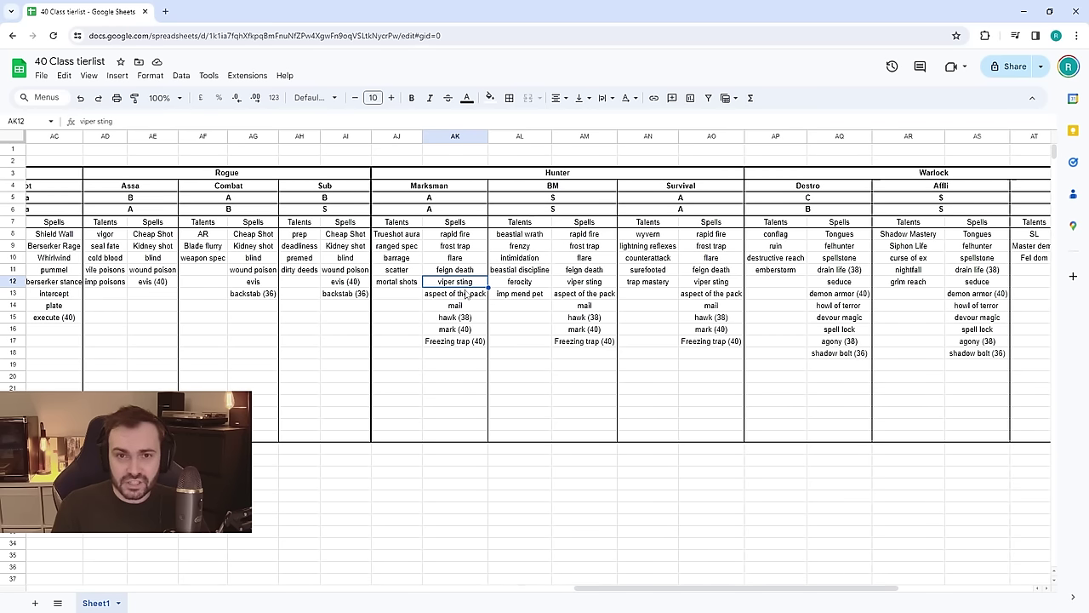
Review the Marksman hunter's aspect of the pack, mail, hawk, mark and Freezing trap entries.
left_click(457, 297)
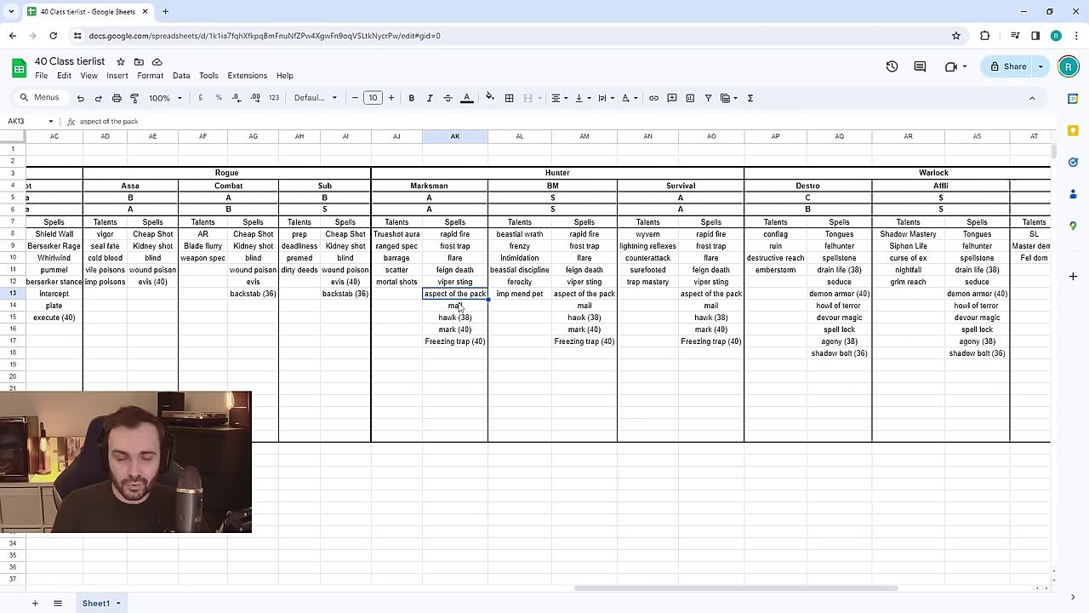
left_click(459, 308)
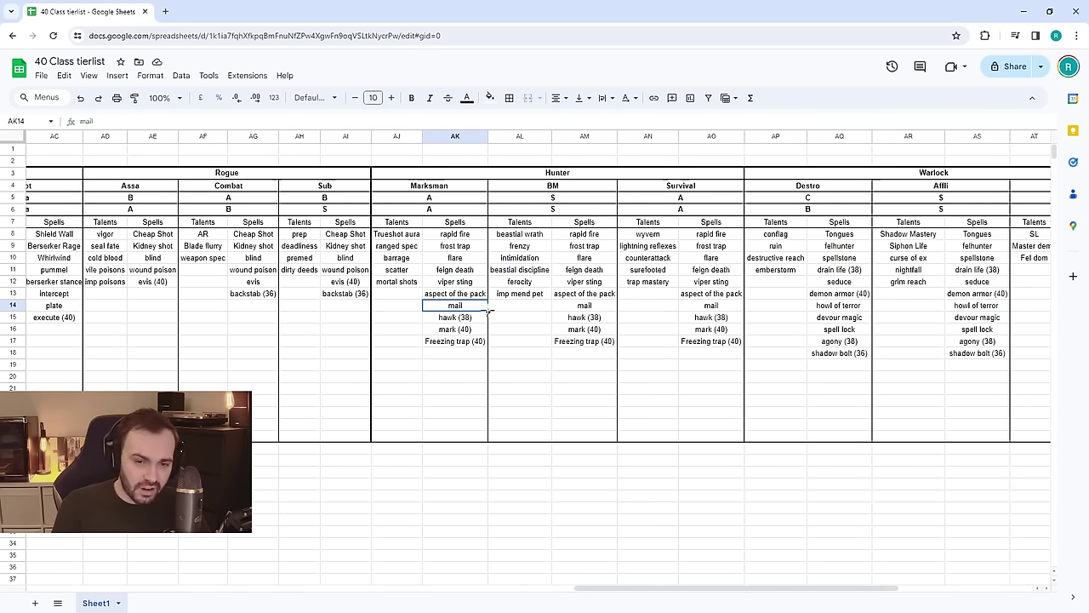
left_click(470, 319)
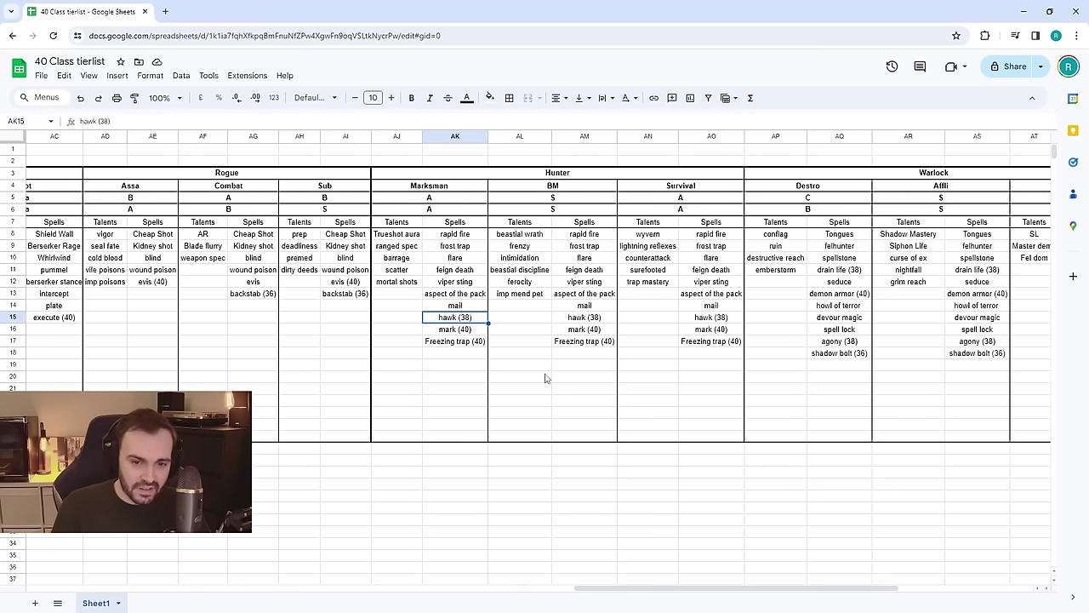
left_click(469, 332)
left_click(475, 345)
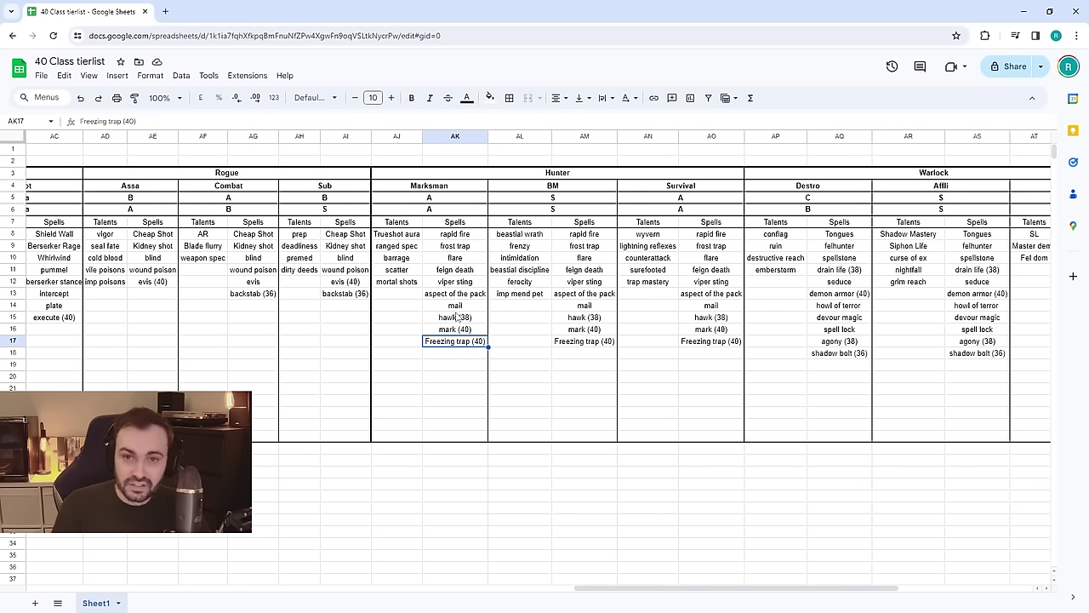
Go through the Marksman hunter's talents Trueshot aura, ranged spec, barrage and scatter.
left_click(382, 233)
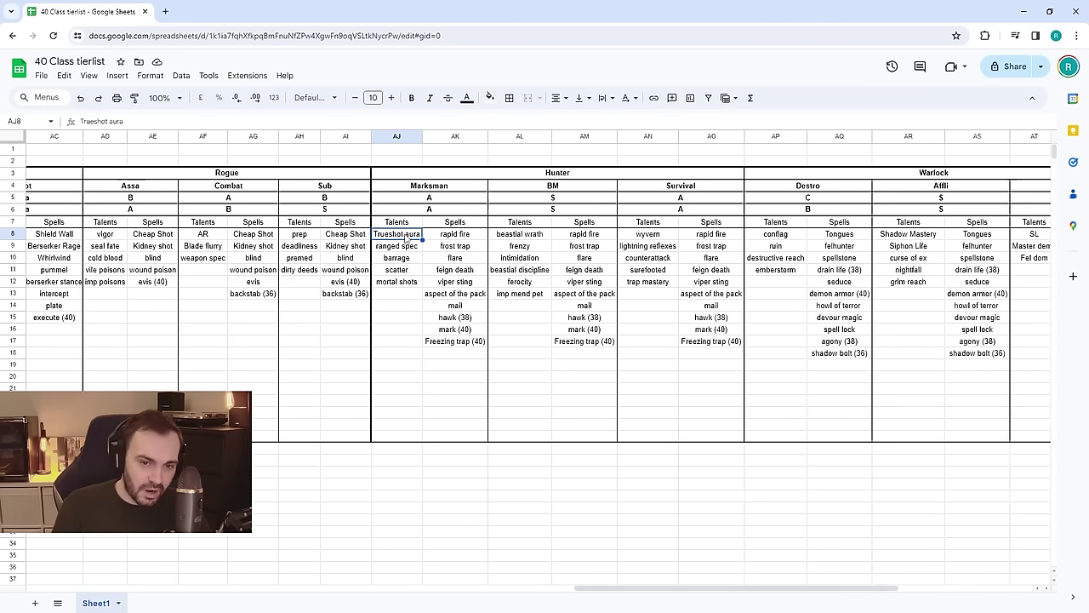
left_click(400, 249)
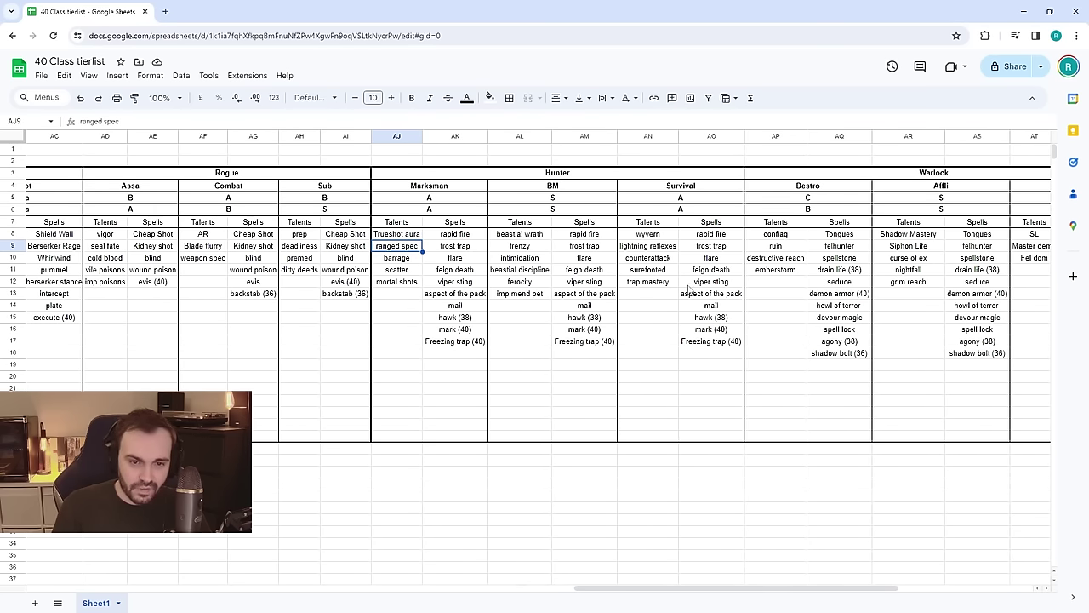
left_click(405, 259)
left_click(404, 270)
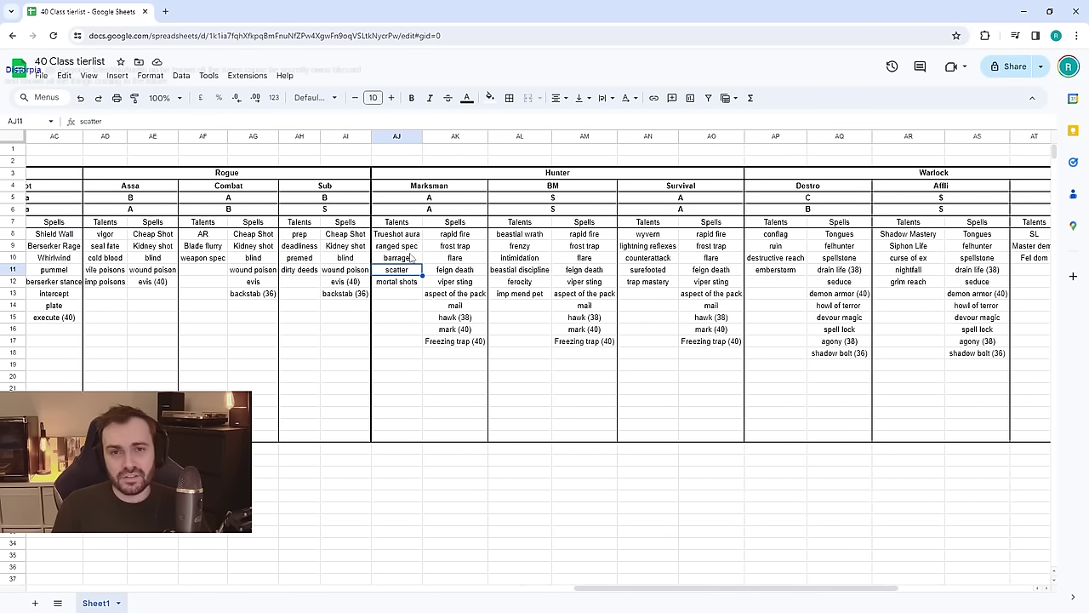
Compare the second ratings of the Marksman, BM and Survival hunter specs.
key("ctrl+b")
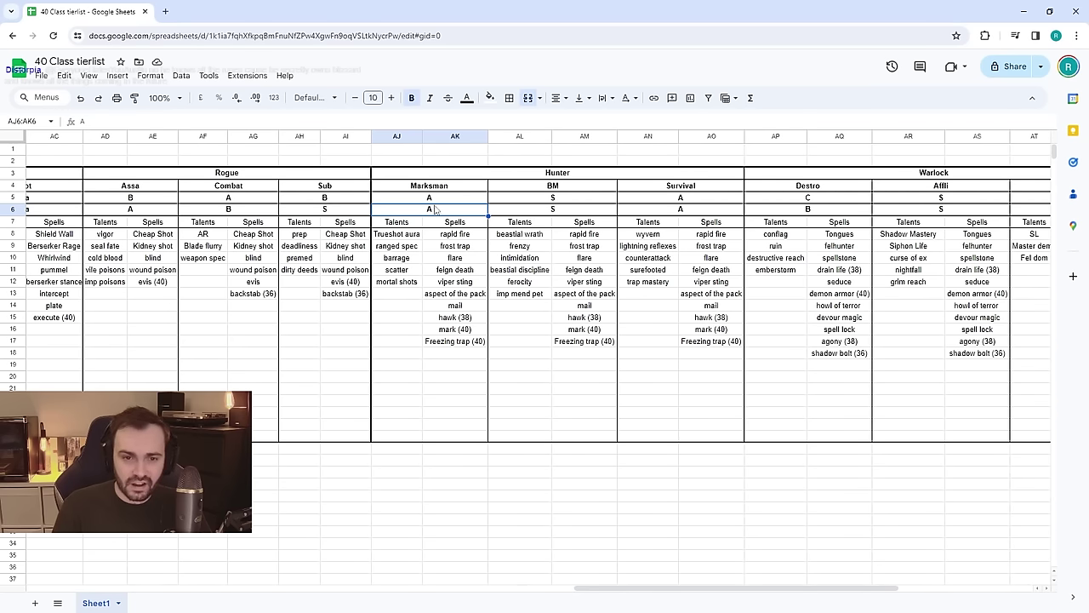
left_click(553, 212)
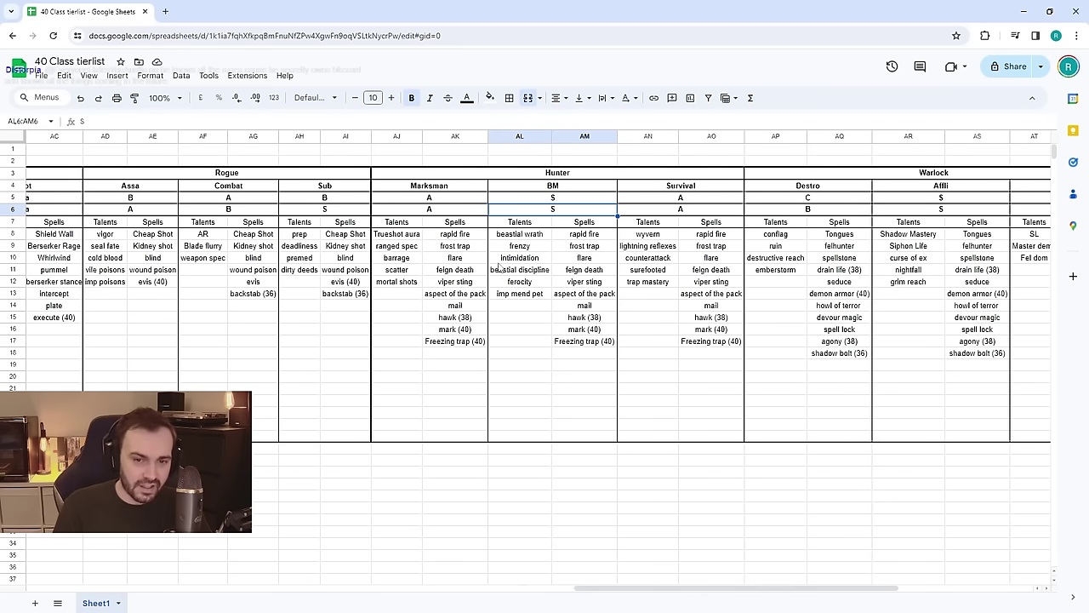
left_click(673, 212)
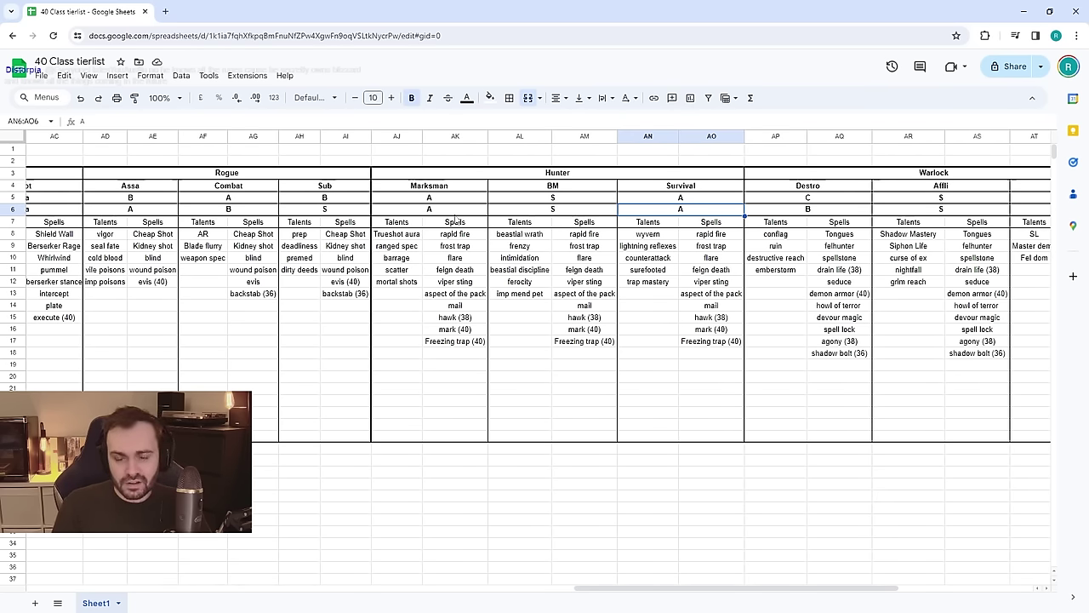
Review the Survival hunter's talents lightning reflexes, counterattack, surefooted and trap mastery, plus both of its ratings.
left_click(664, 246)
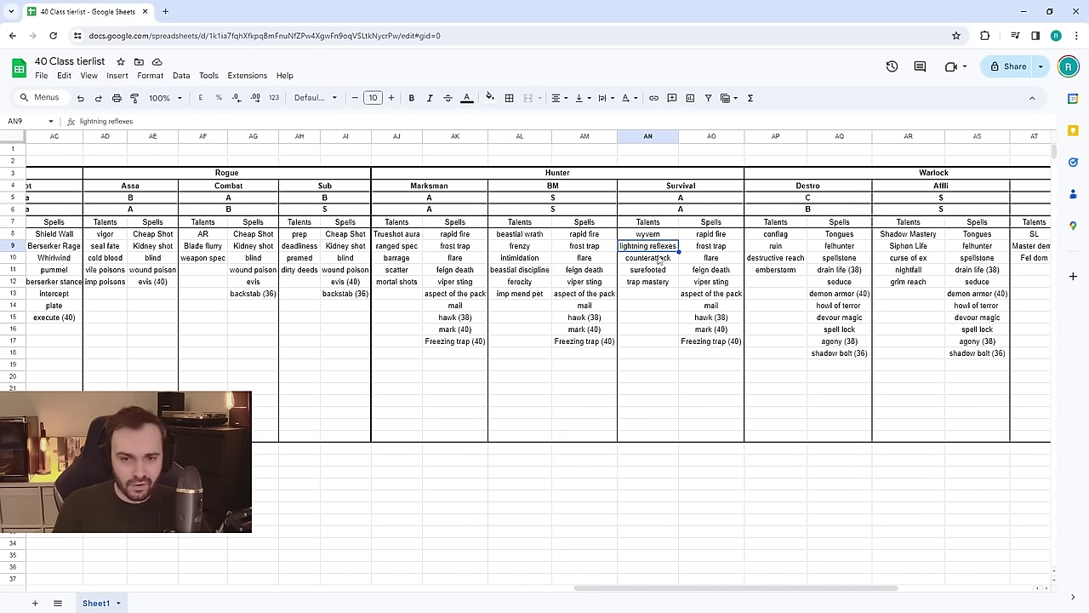
left_click(662, 258)
left_click(661, 272)
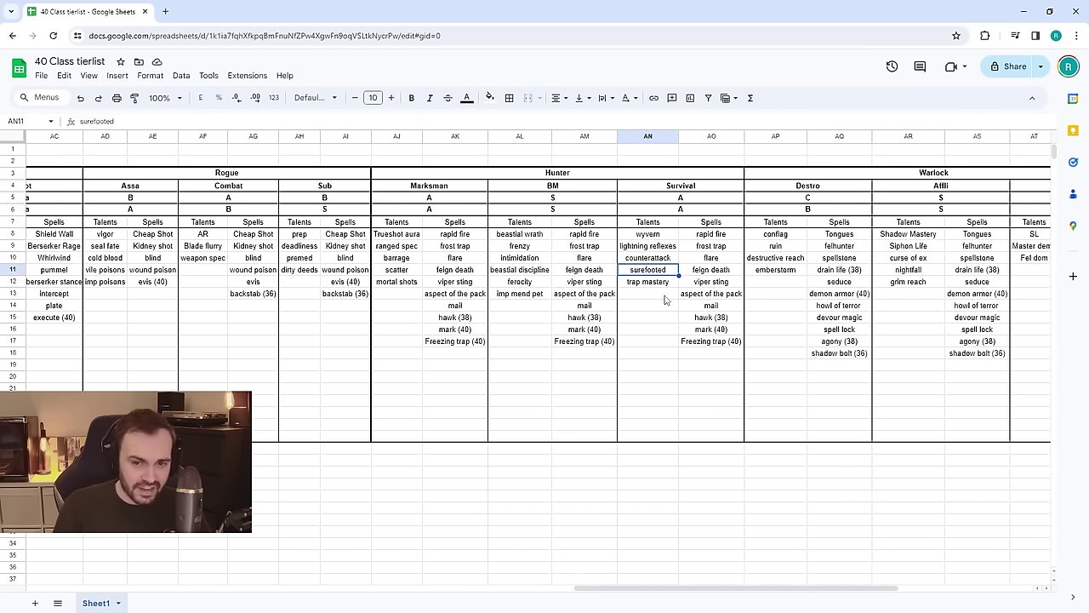
left_click(655, 281)
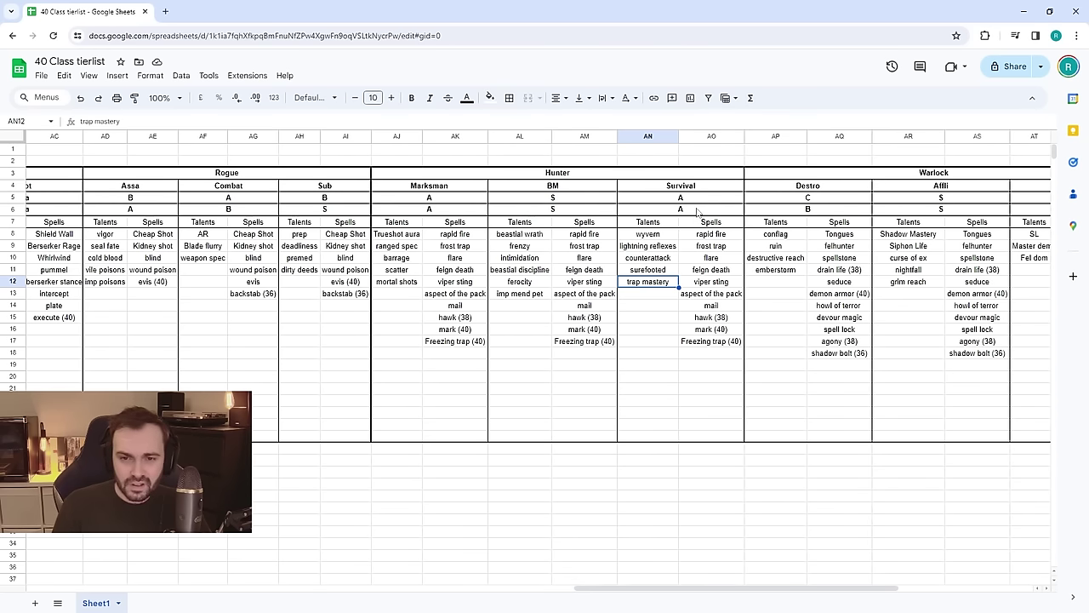
left_click(696, 210)
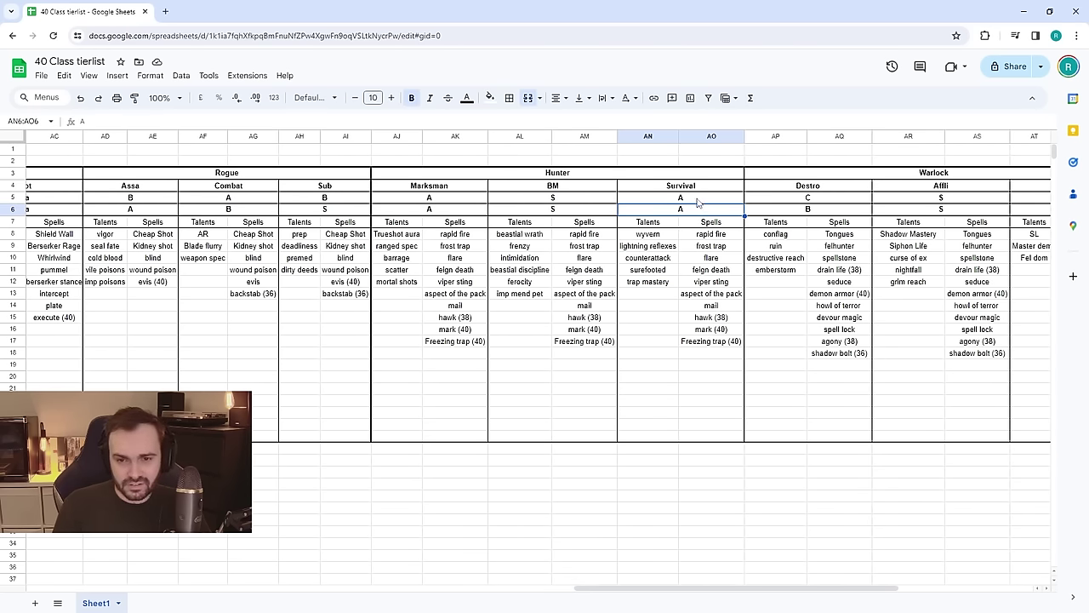
left_click(686, 200)
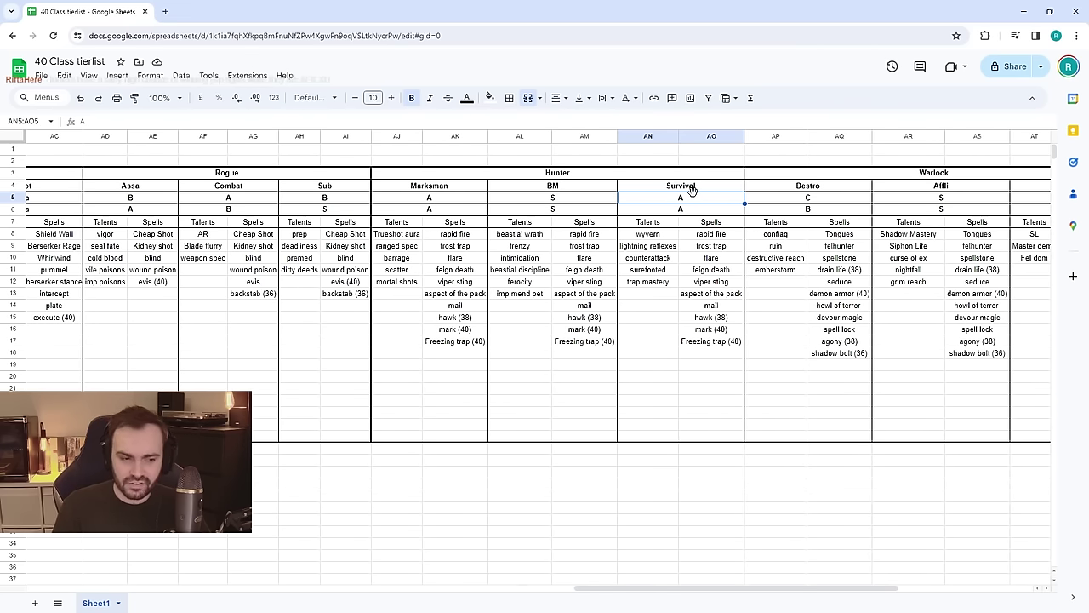
Compare both Marksman hunter ratings with the BM hunter's second rating.
left_click(451, 198)
left_click(451, 207)
left_click(451, 201)
left_click(451, 206)
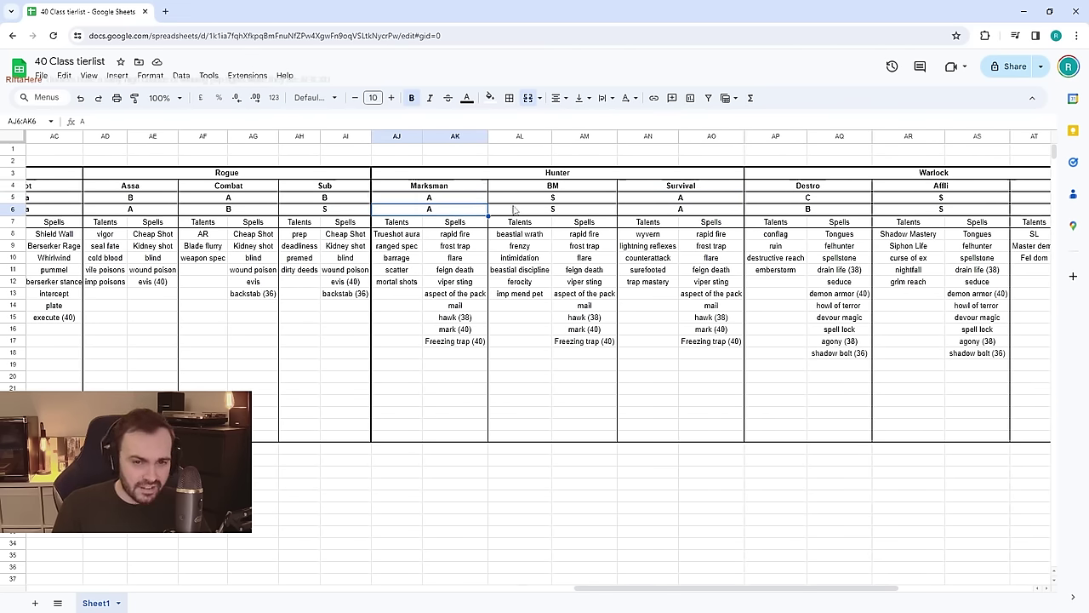
left_click(565, 209)
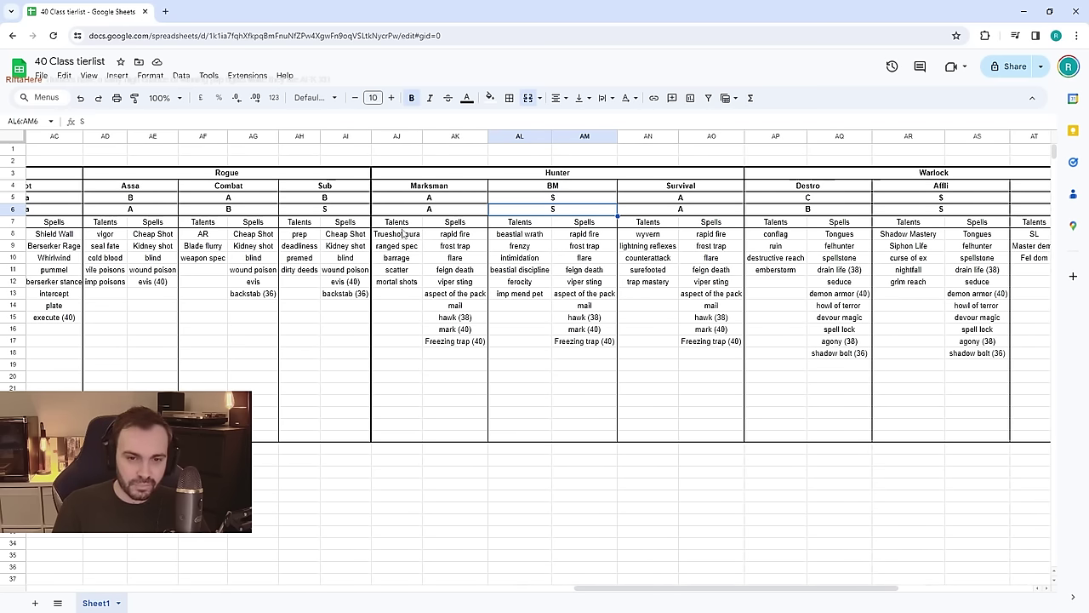
left_click(420, 212)
Review the Demo warlock's first rating and the spells Tongues, felhunter, spellstone, drain life, seduce and demon armor.
scroll(421, 213, "right", 5)
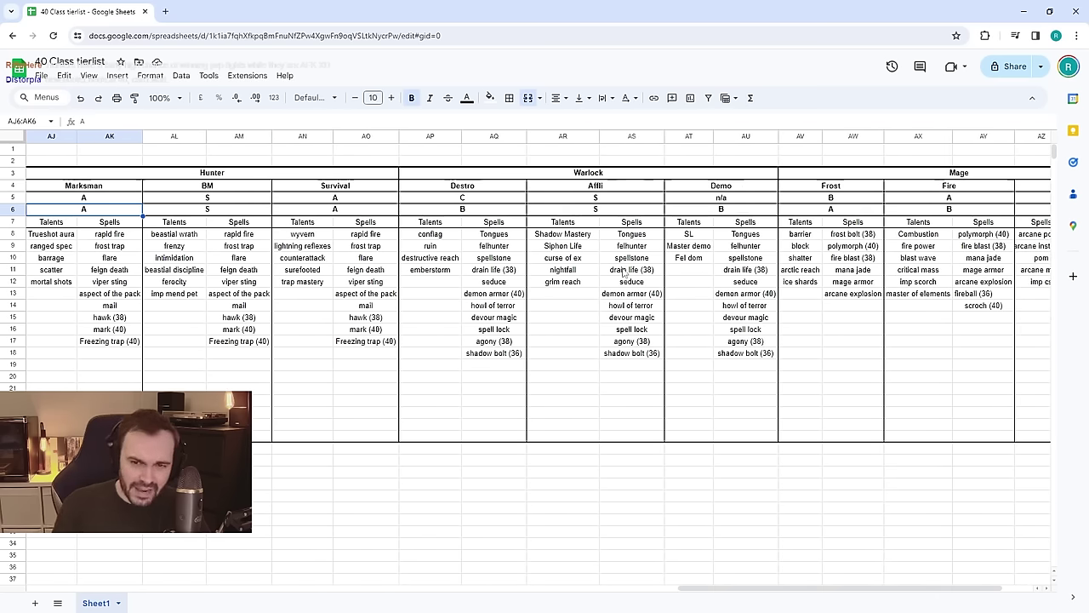
left_click(720, 199)
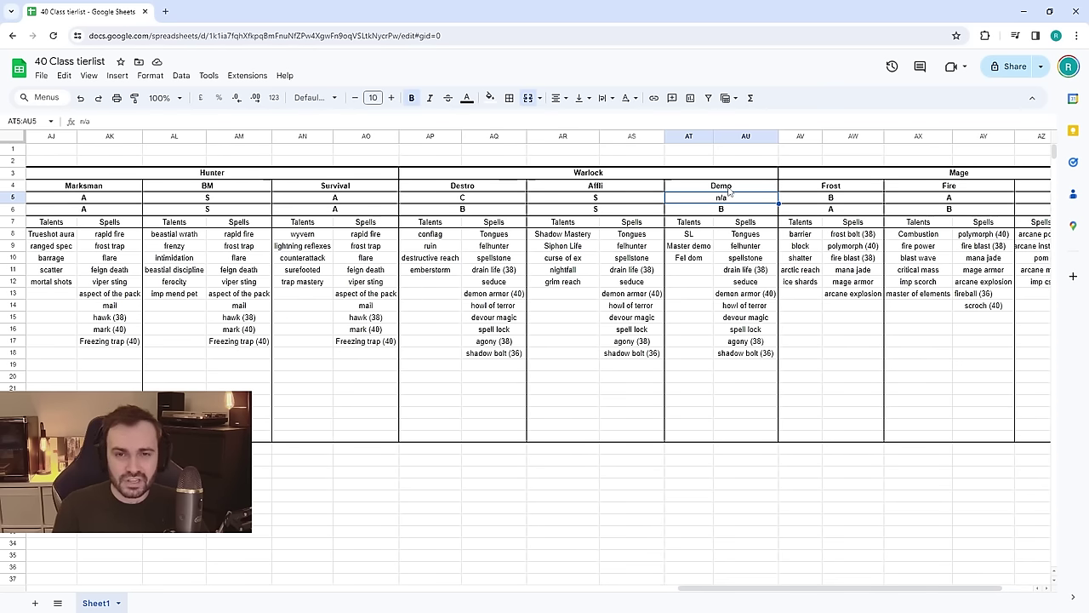
left_click(745, 239)
left_click(751, 249)
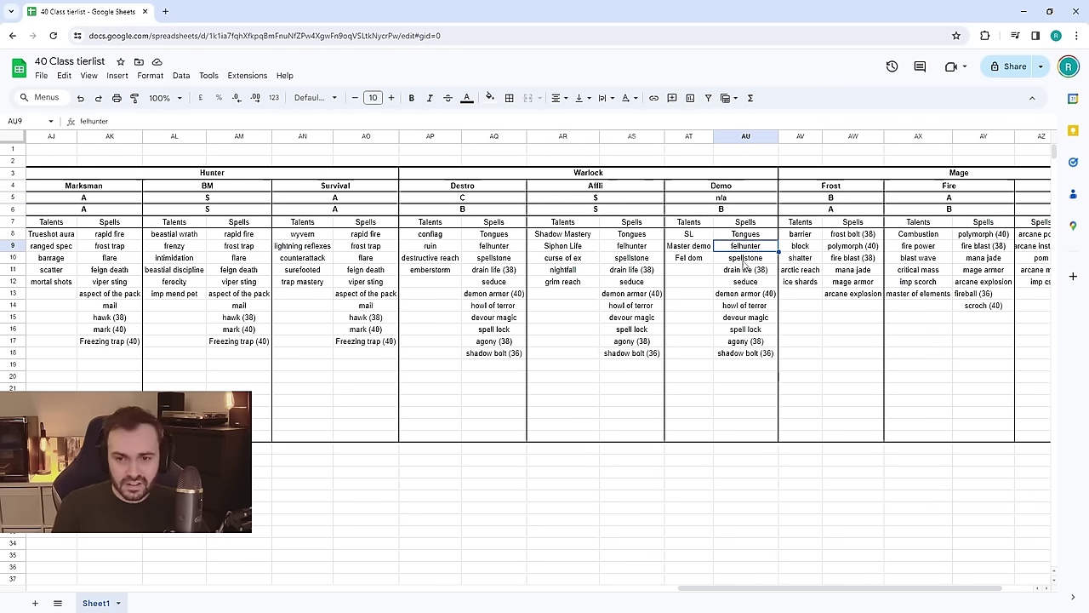
left_click(747, 261)
left_click(749, 269)
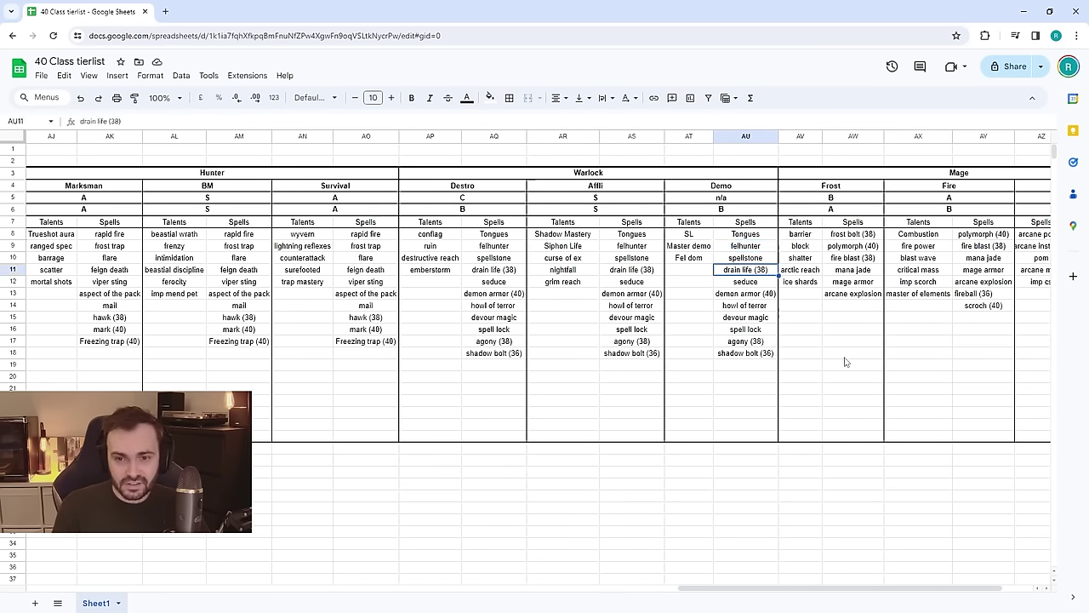
left_click(754, 283)
left_click(754, 295)
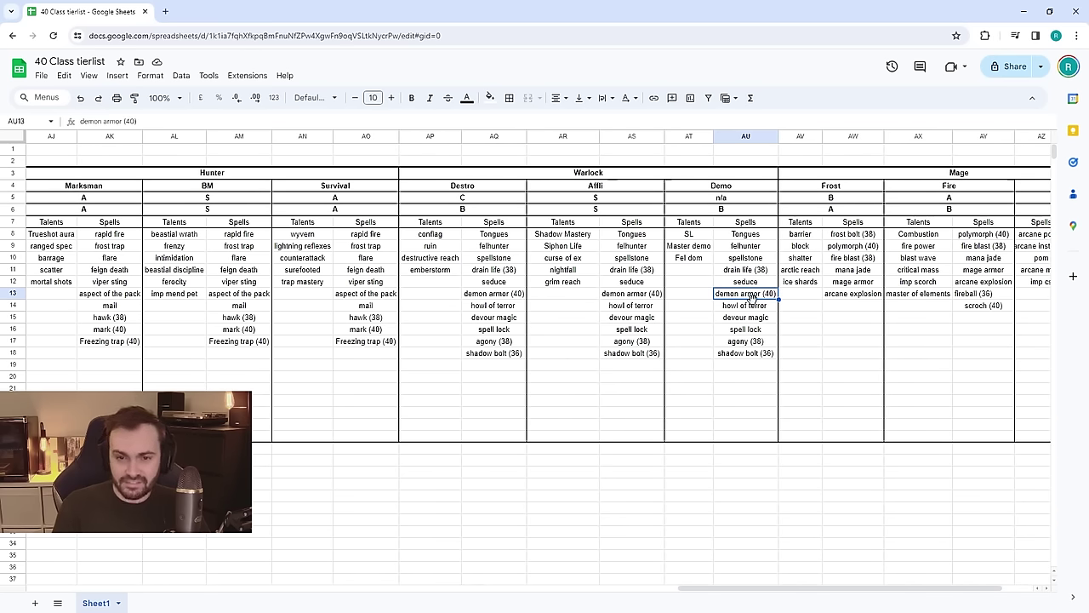
Go through the Demo warlock's remaining spells howl of terror, devour magic, spell lock, agony and shadow bolt.
left_click(737, 306)
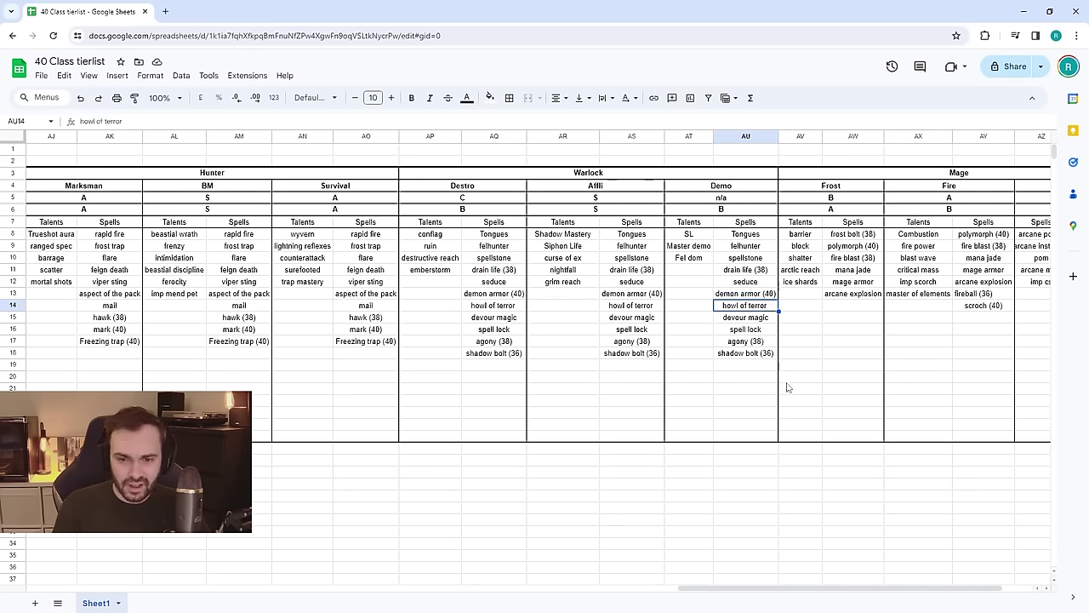
left_click(752, 319)
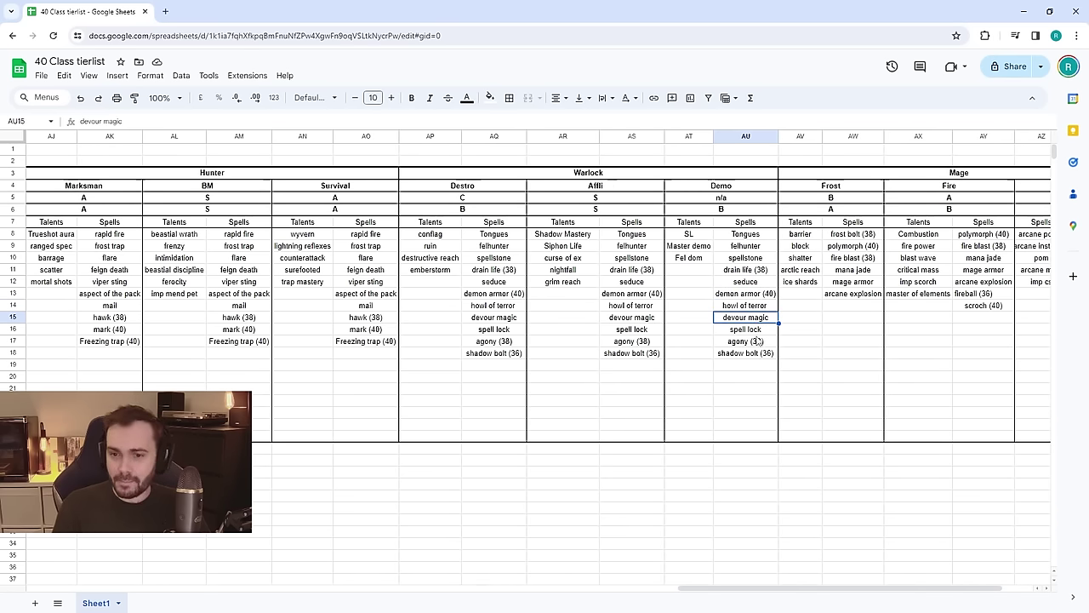
left_click(756, 332)
left_click(757, 341)
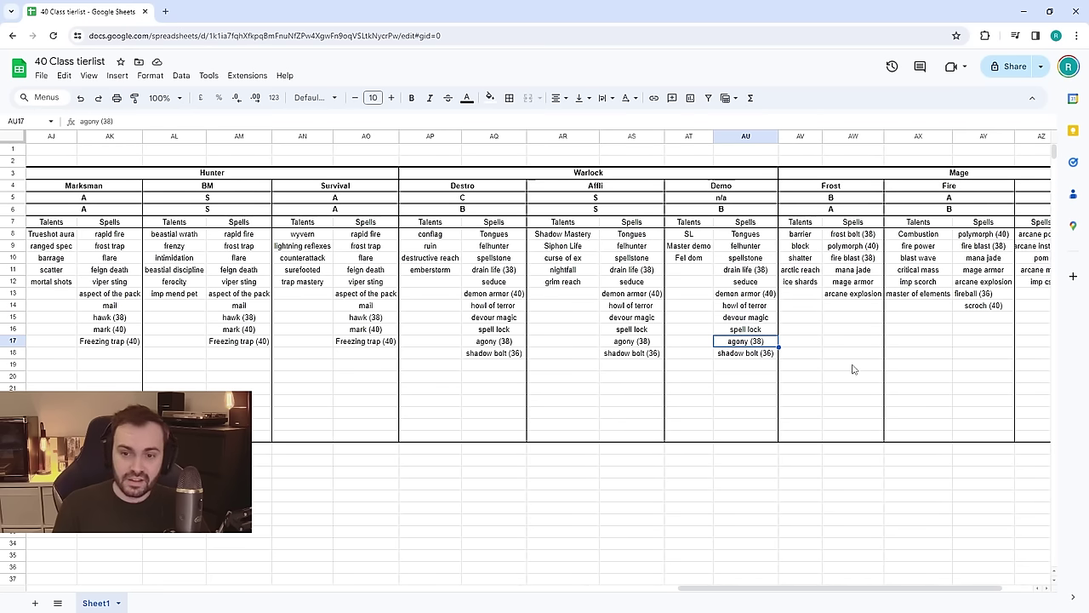
left_click(753, 353)
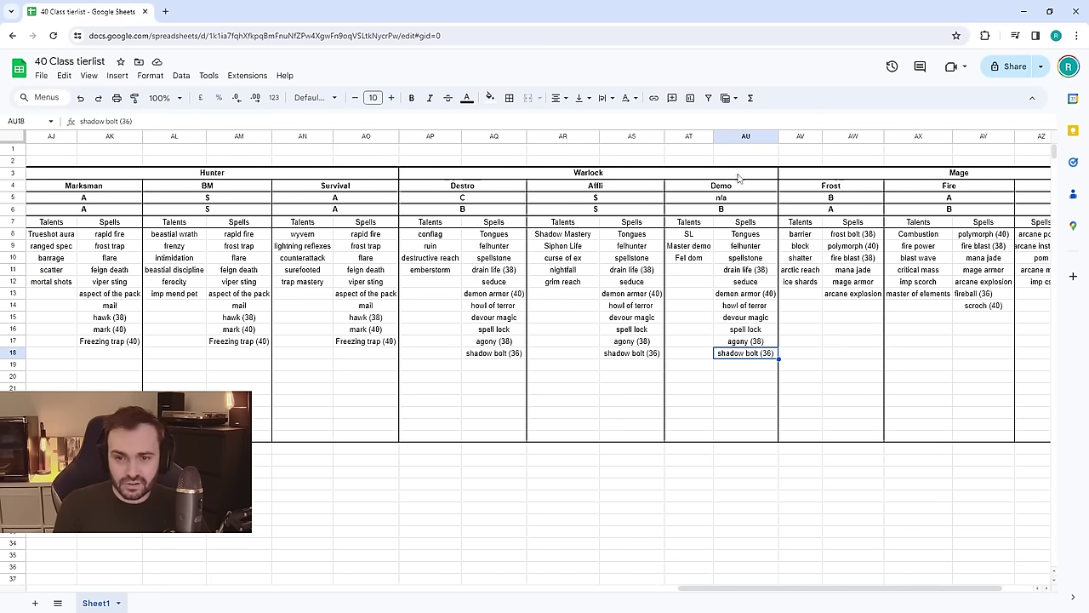
Review the Demo warlock's full talent and spell block, both of its ratings and the Tongues spell.
left_click_drag(689, 222, 749, 364)
left_click(745, 388)
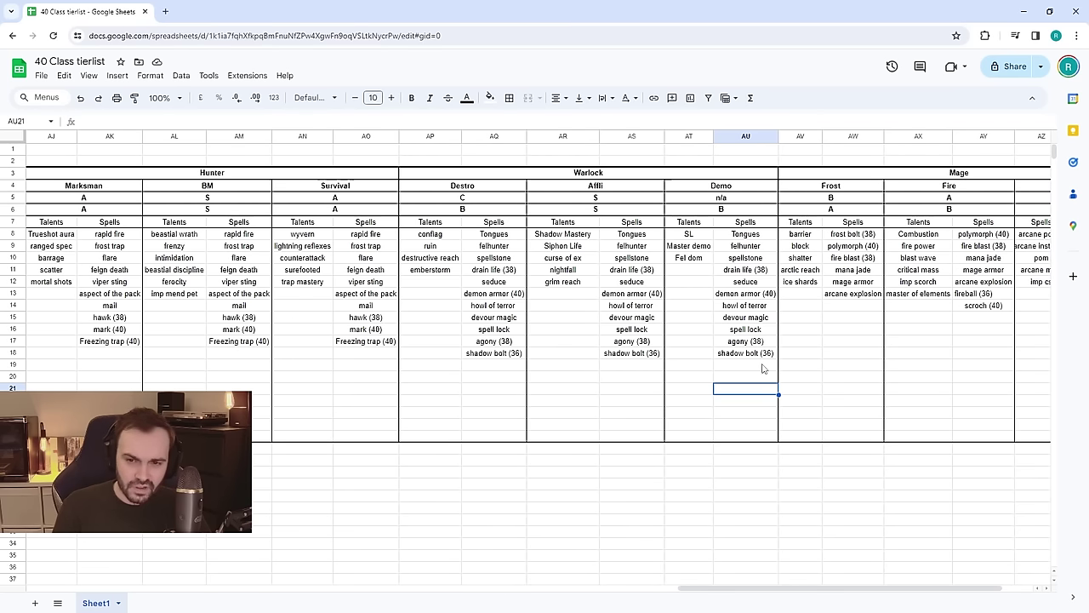
left_click(699, 198)
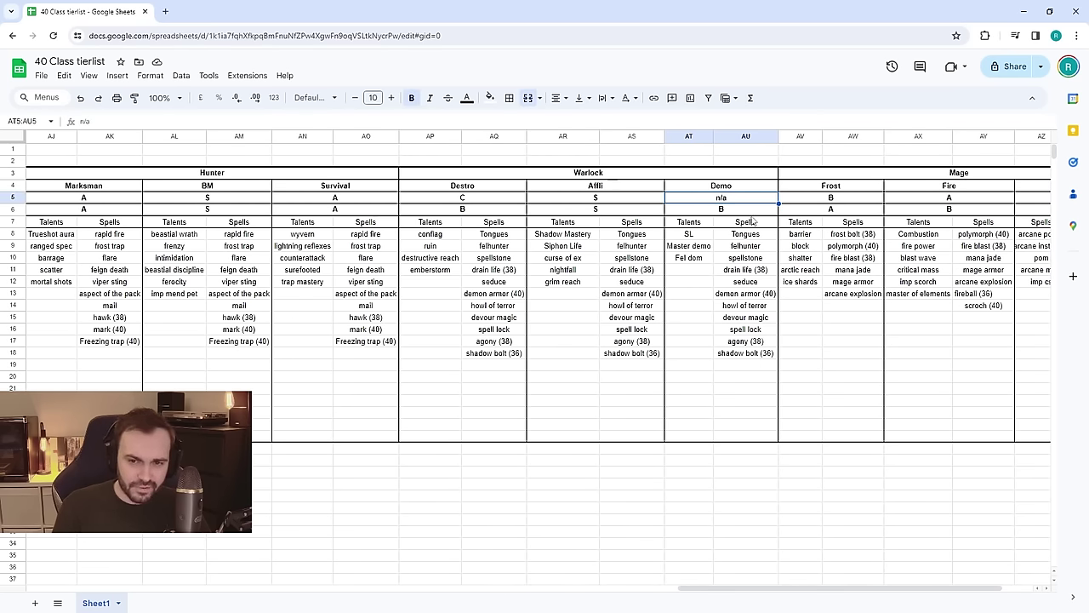
left_click(735, 213)
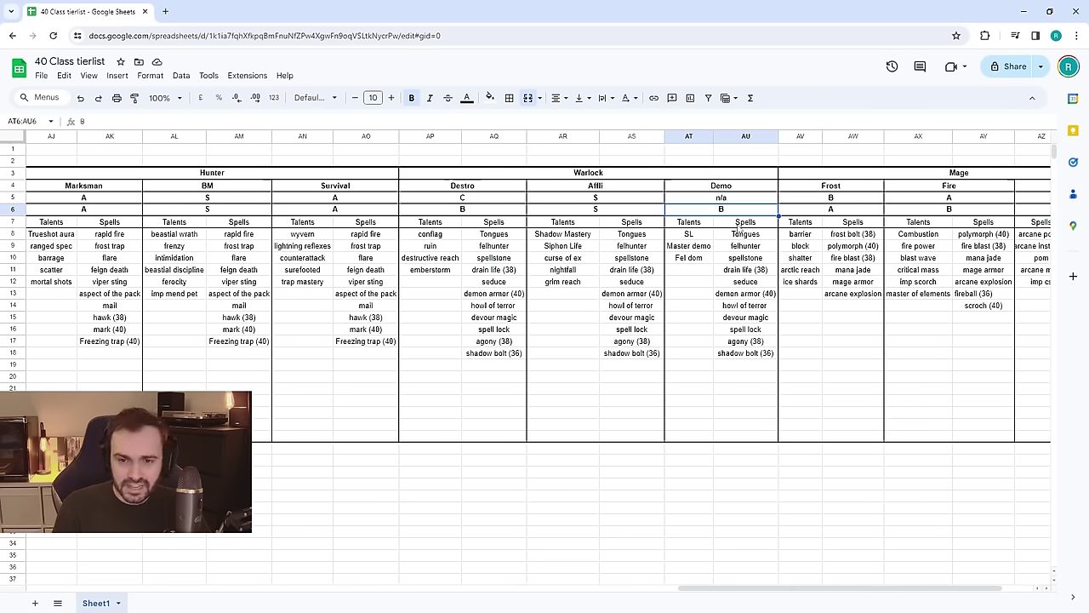
left_click(730, 235)
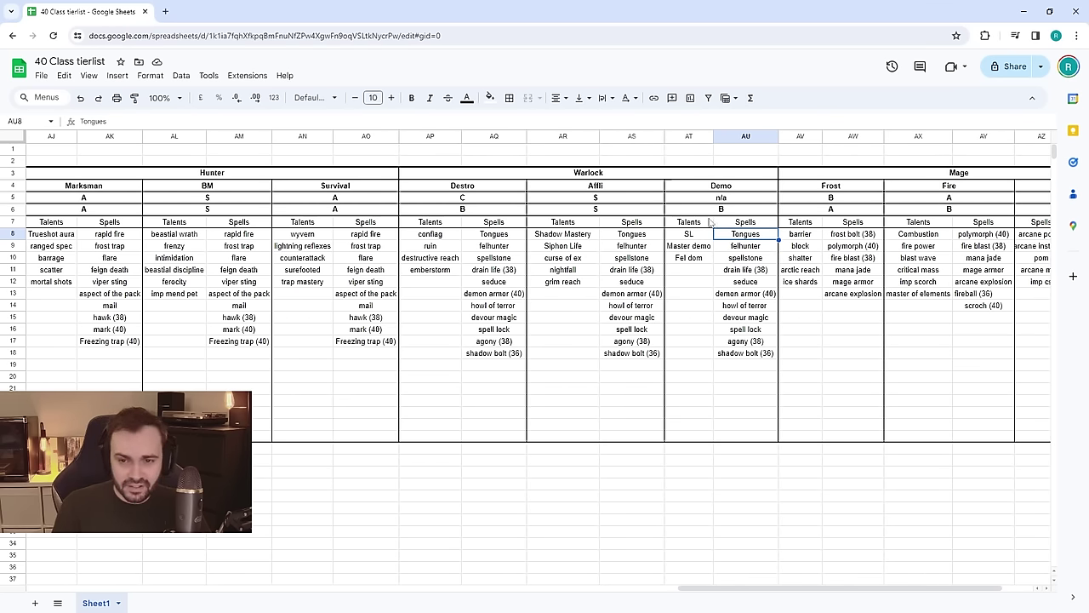
Review the Demo warlock's whole talent and spell block, including the spells Tongues, agony and shadow bolt.
left_click_drag(706, 199, 738, 356)
left_click(700, 393)
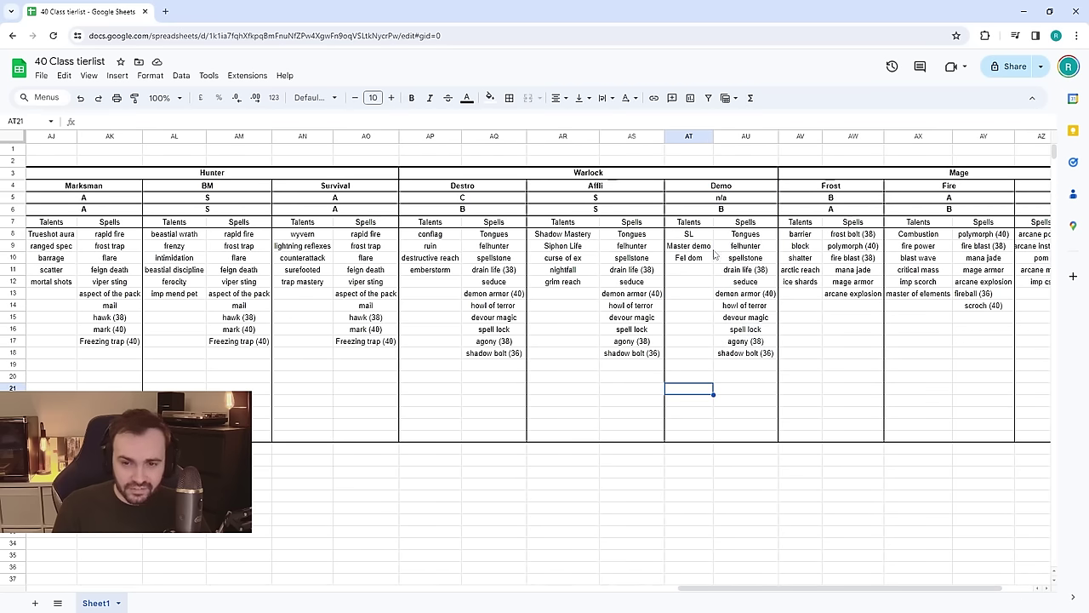
left_click_drag(693, 223, 745, 344)
left_click(746, 378)
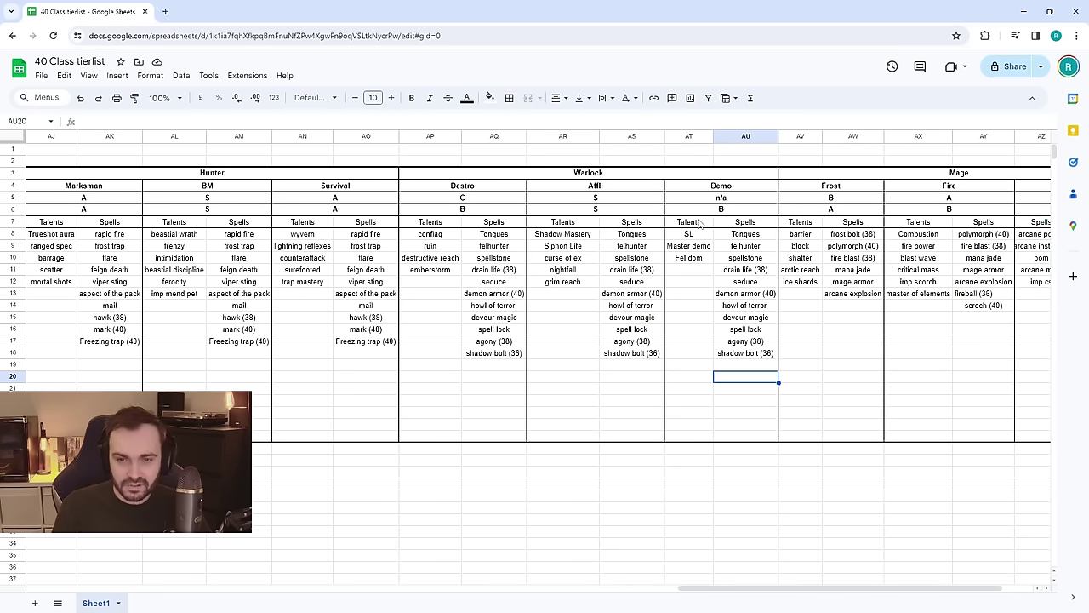
left_click(745, 236)
left_click(753, 340)
left_click(722, 354)
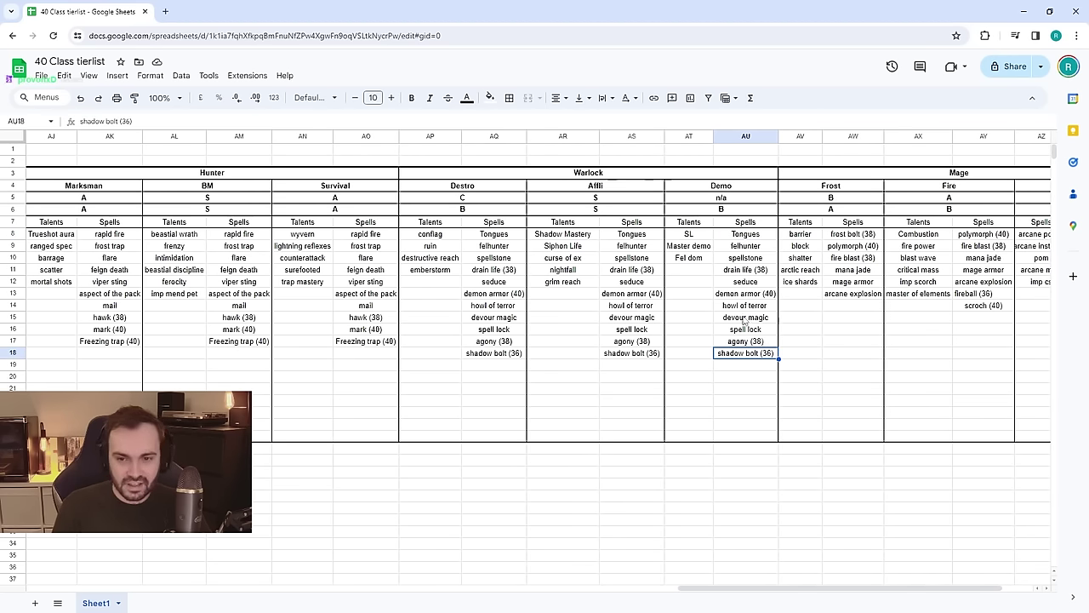
left_click_drag(691, 223, 747, 352)
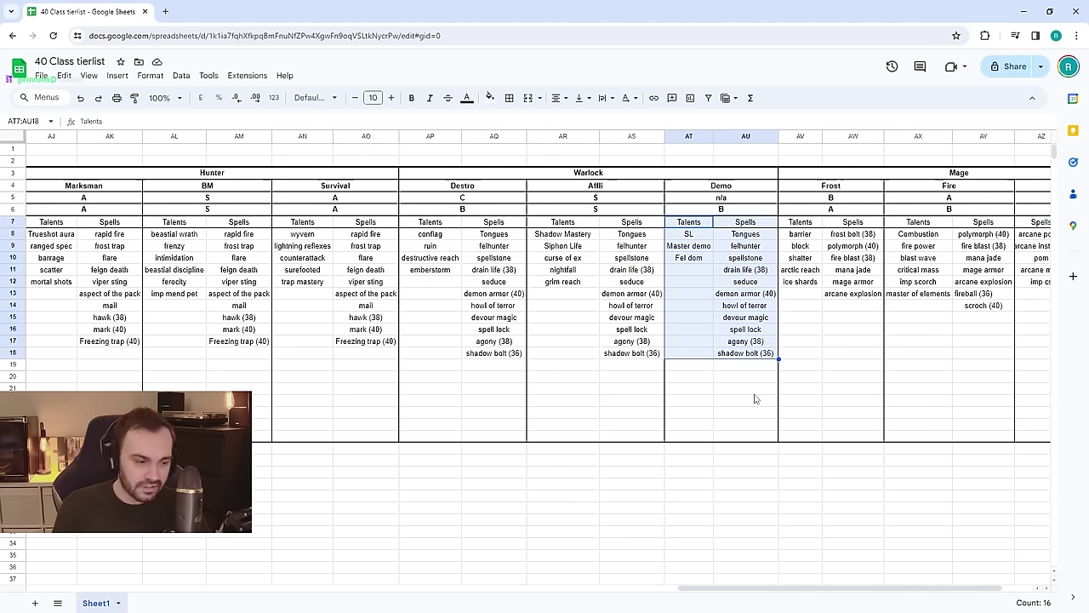
left_click(742, 388)
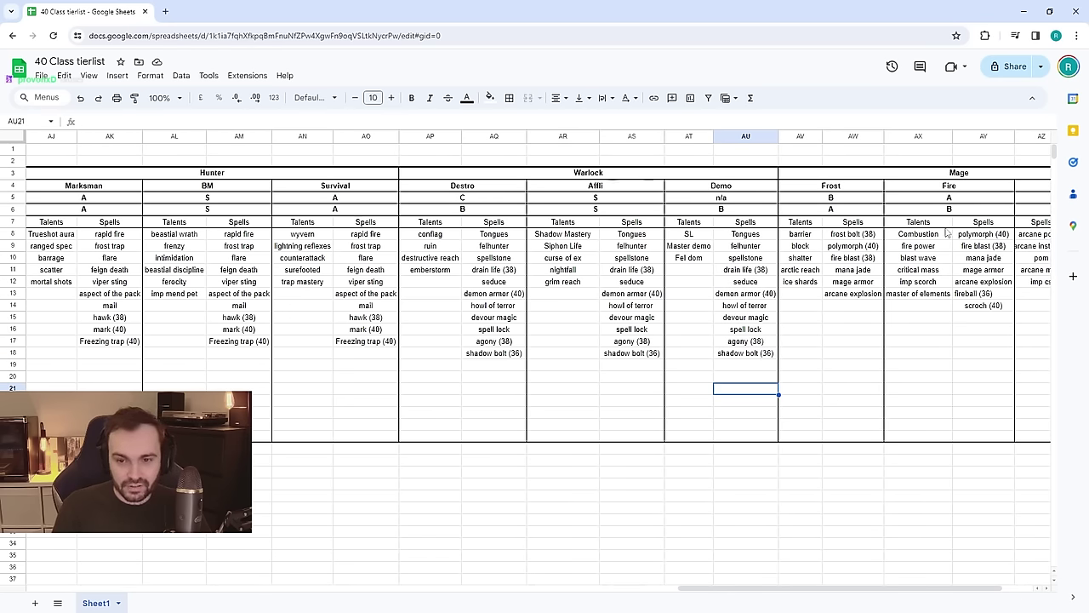
Check the Demo warlock's second rating against its talents and spells.
left_click(694, 209)
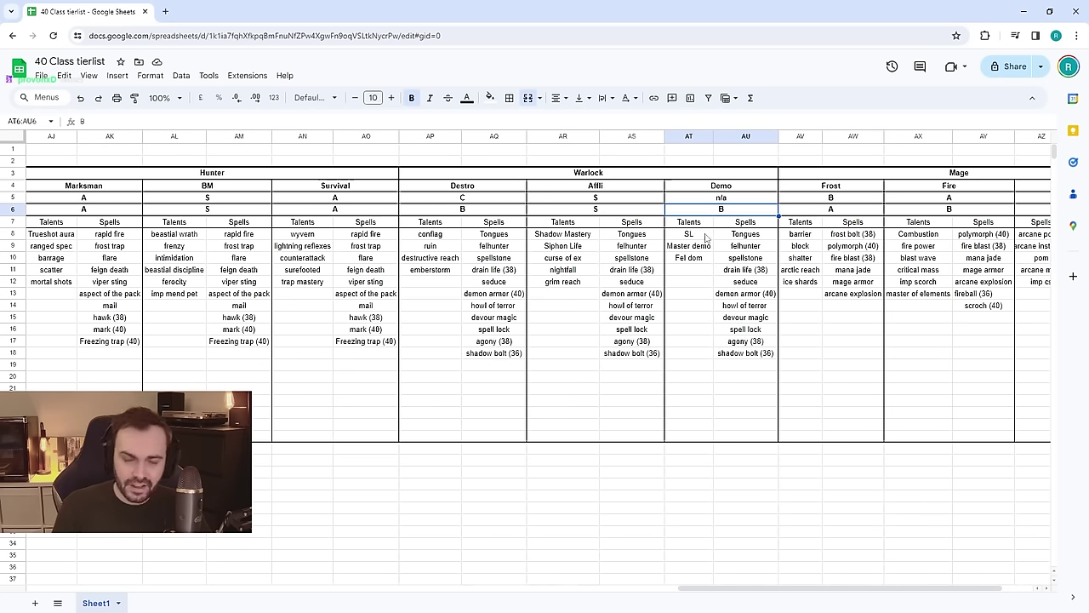
mouse_move(691, 225)
left_mouse_down()
mouse_move(740, 285)
mouse_move(759, 360)
mouse_move(691, 257)
mouse_move(685, 226)
left_mouse_up()
left_click(719, 391)
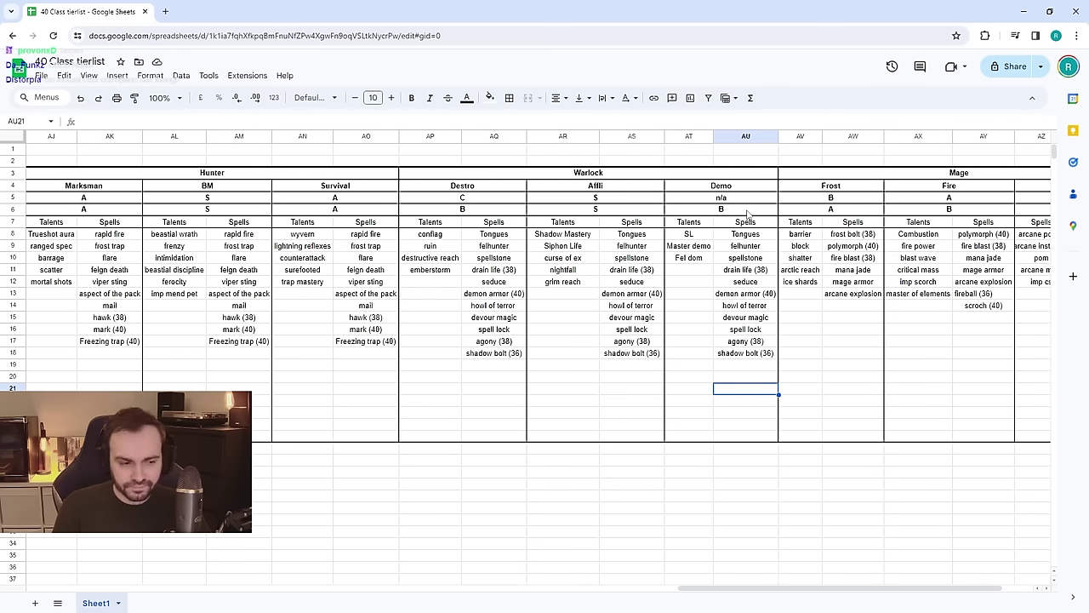
left_click_drag(691, 223, 734, 358)
left_click(745, 376)
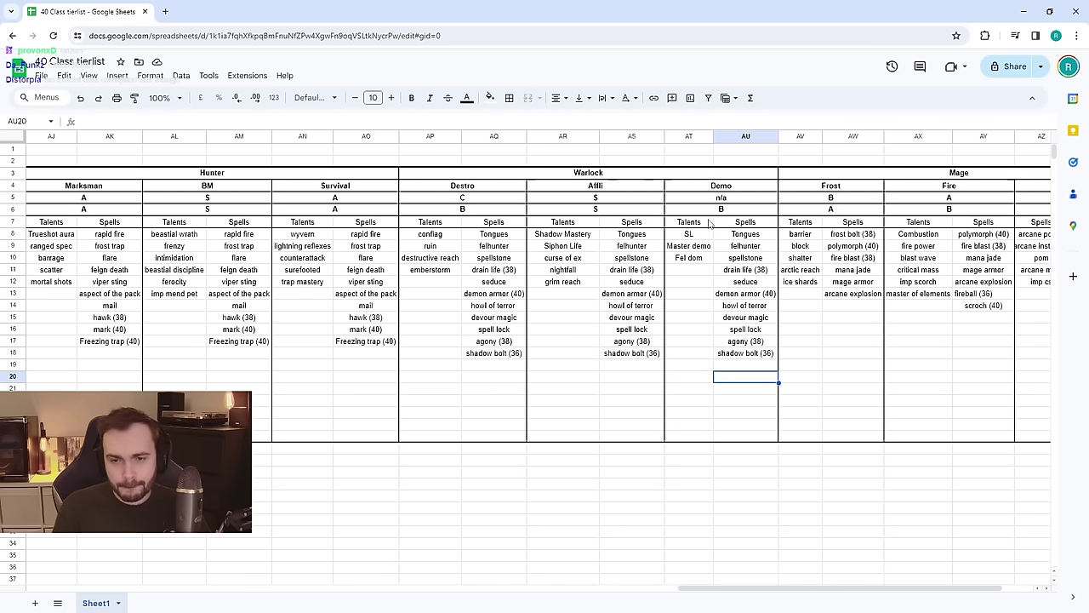
left_click(695, 373)
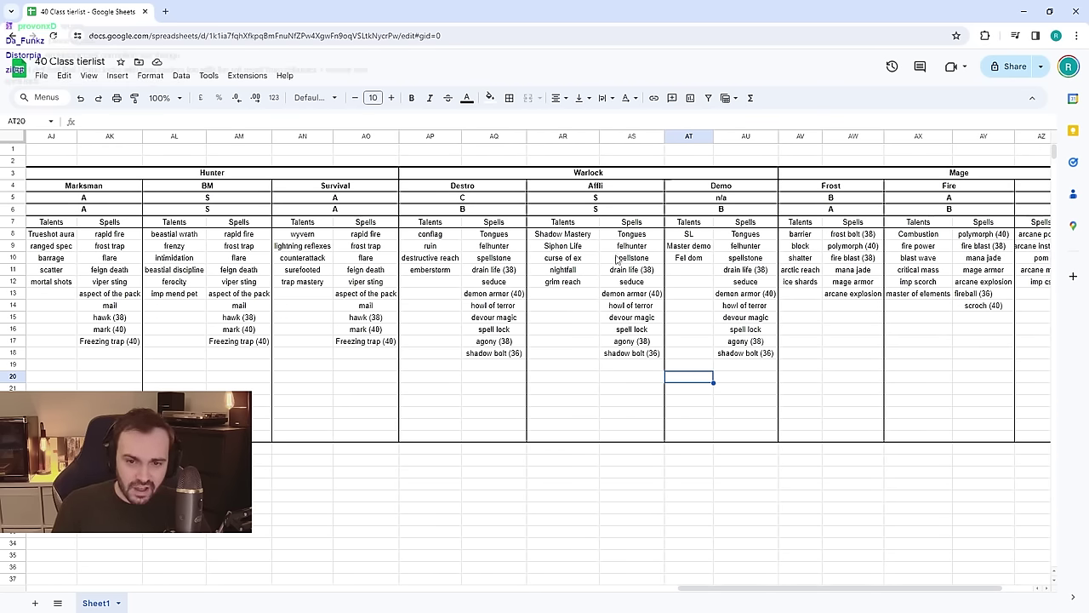
Review the Affli warlock's talents from Shadow Mastery to grim reach and its second rating.
left_click_drag(582, 241, 586, 284)
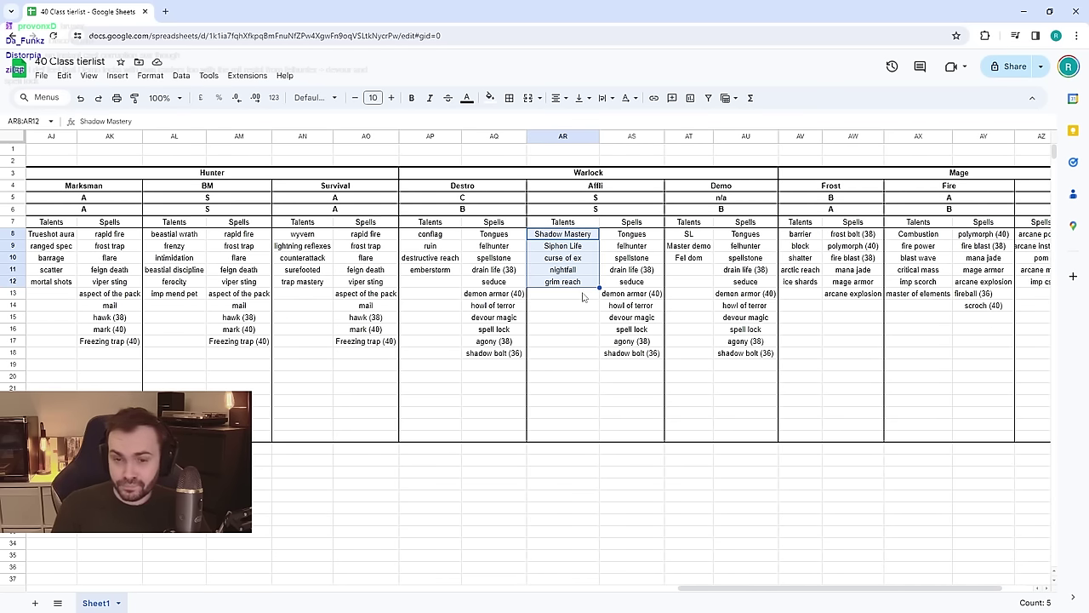
left_click(574, 298)
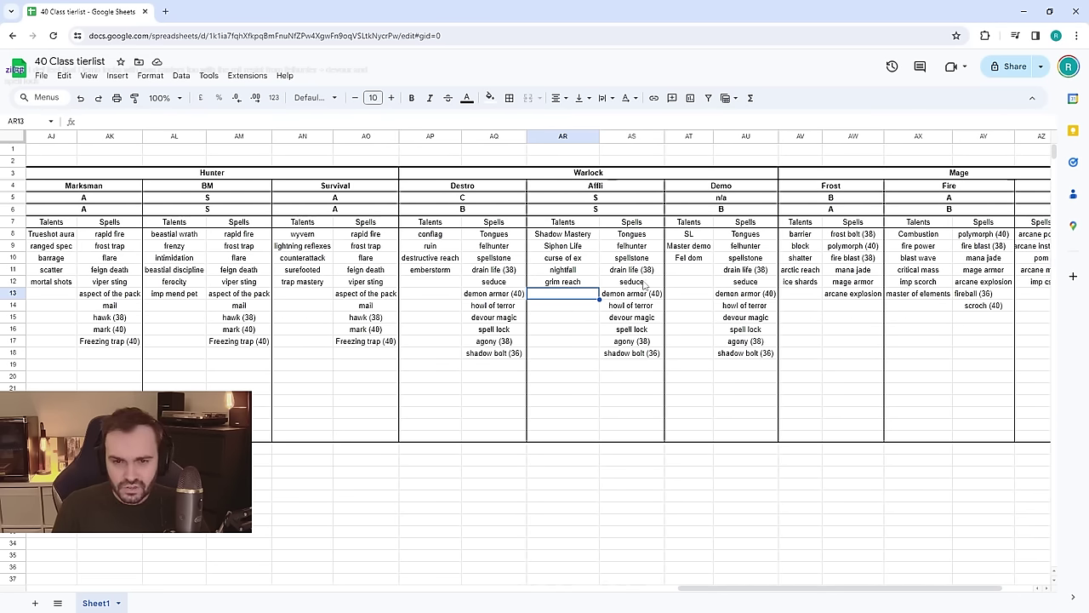
left_click(619, 214)
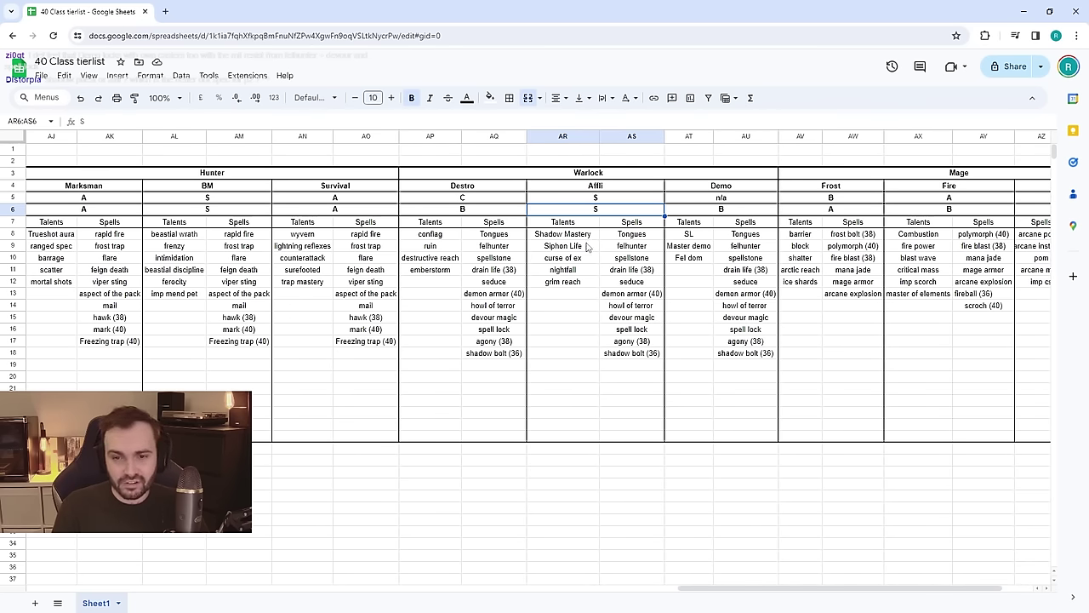
Review the Destro warlock's second rating and its talents conflag, ruin, destructive reach and emberstorm.
left_click(414, 220)
left_click(470, 213)
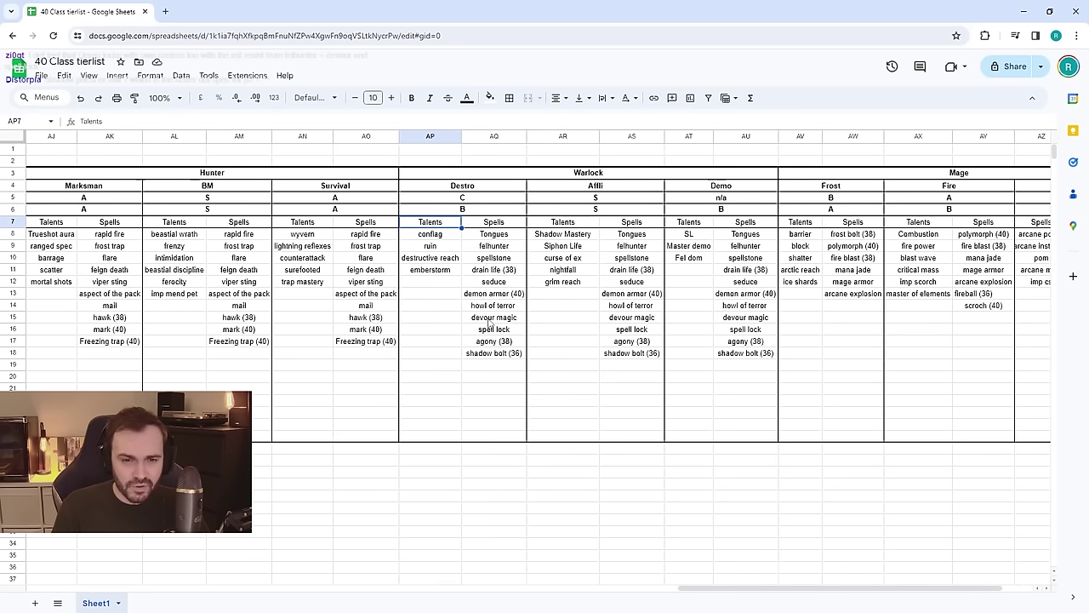
left_click(437, 237)
key("Down")
key("Down")
key("Down")
left_click(440, 245)
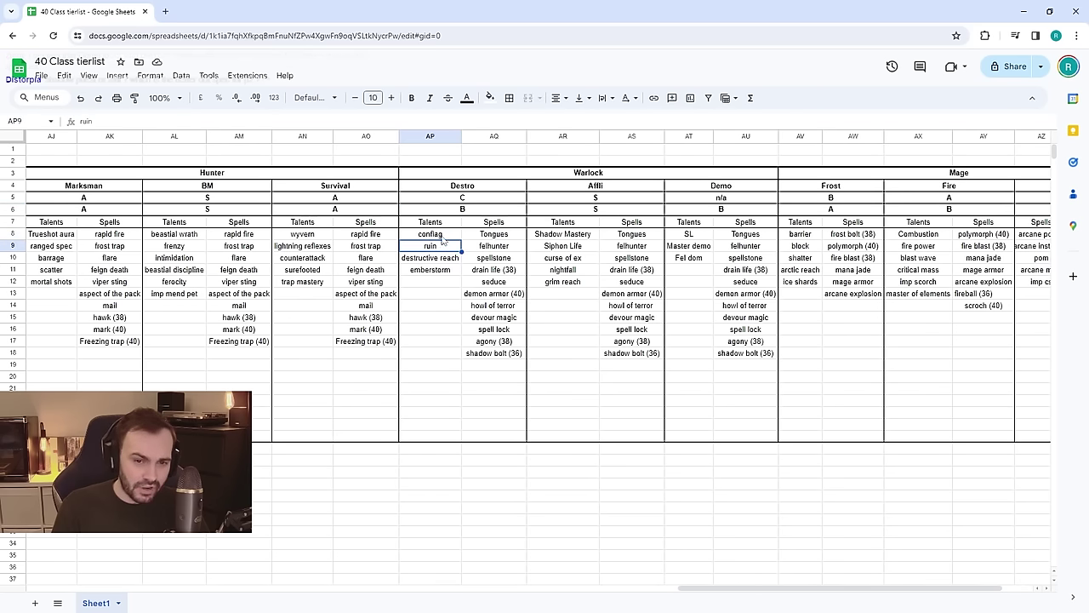
key("Up")
key("Down")
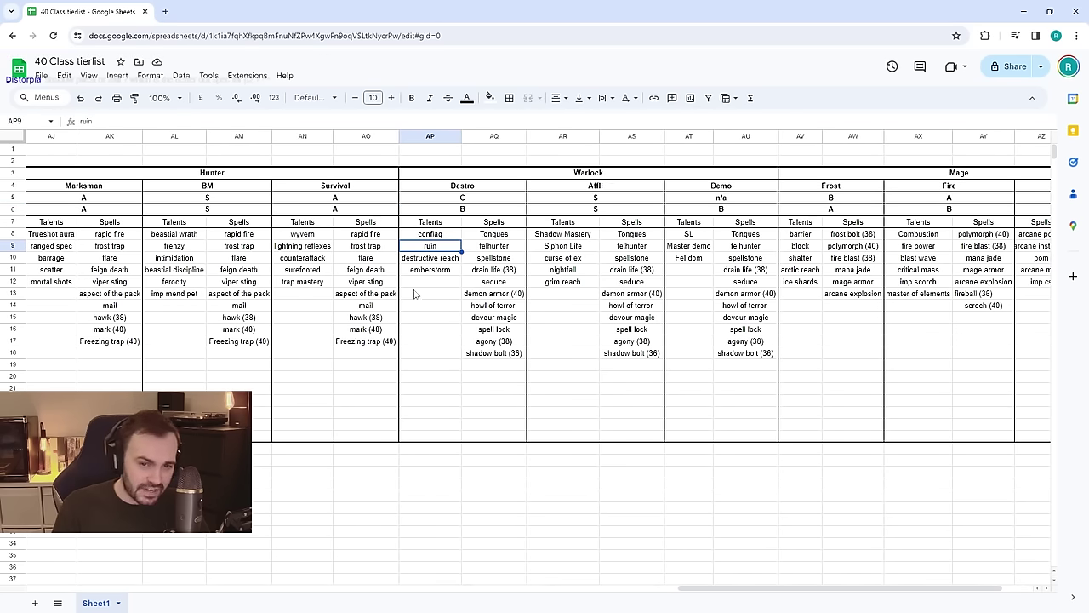
left_click(440, 271)
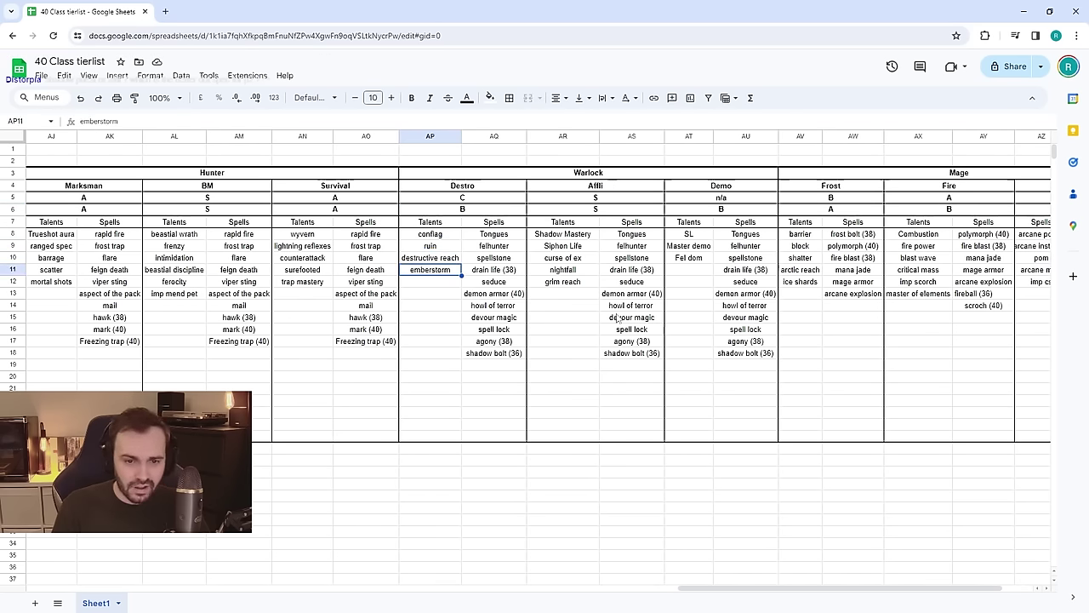
Review the Destro warlock's spells Tongues and spell lock, its top talents and its full talent and spell block.
left_click(509, 240)
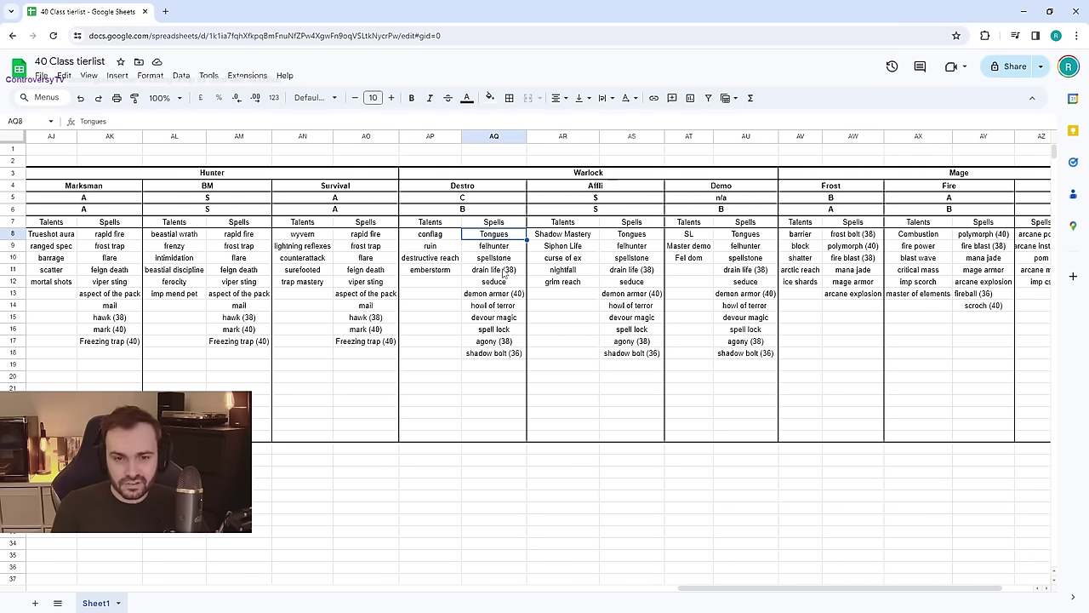
left_click_drag(428, 224, 434, 246)
left_click(494, 330)
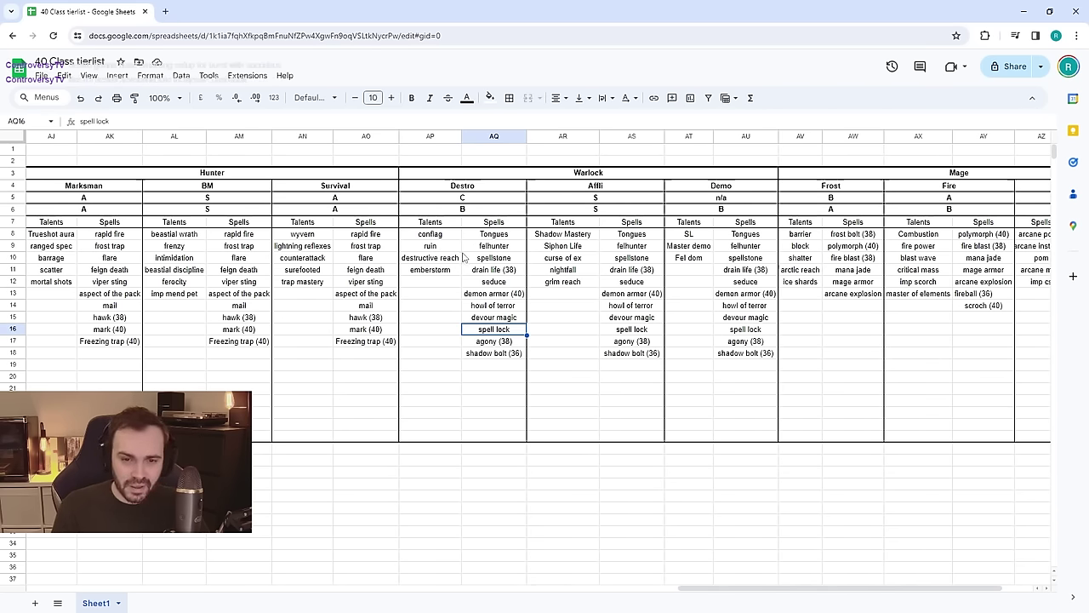
left_click(412, 331)
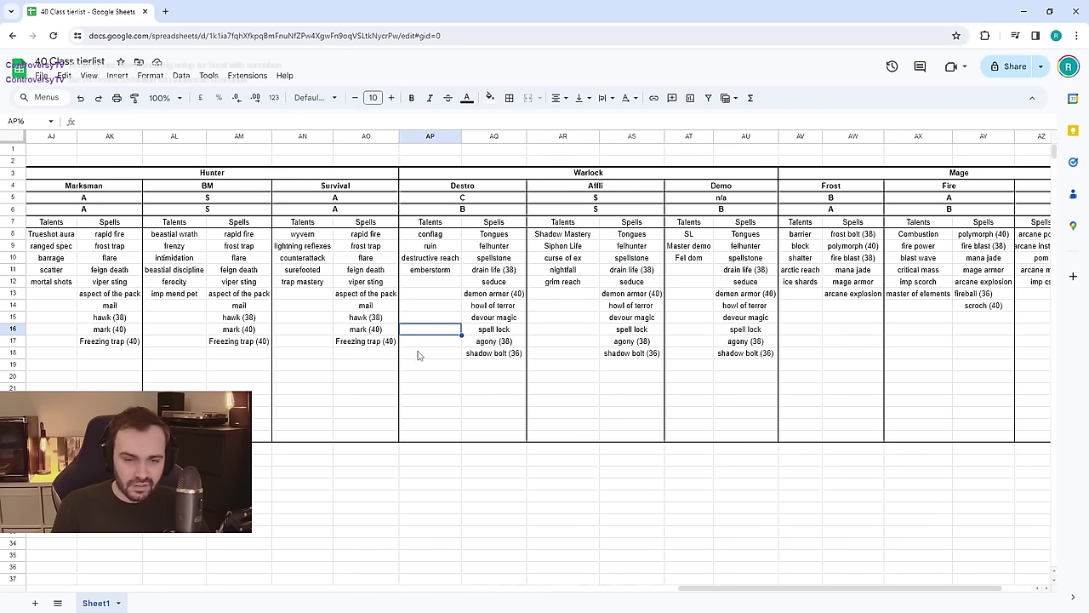
left_click_drag(428, 223, 498, 353)
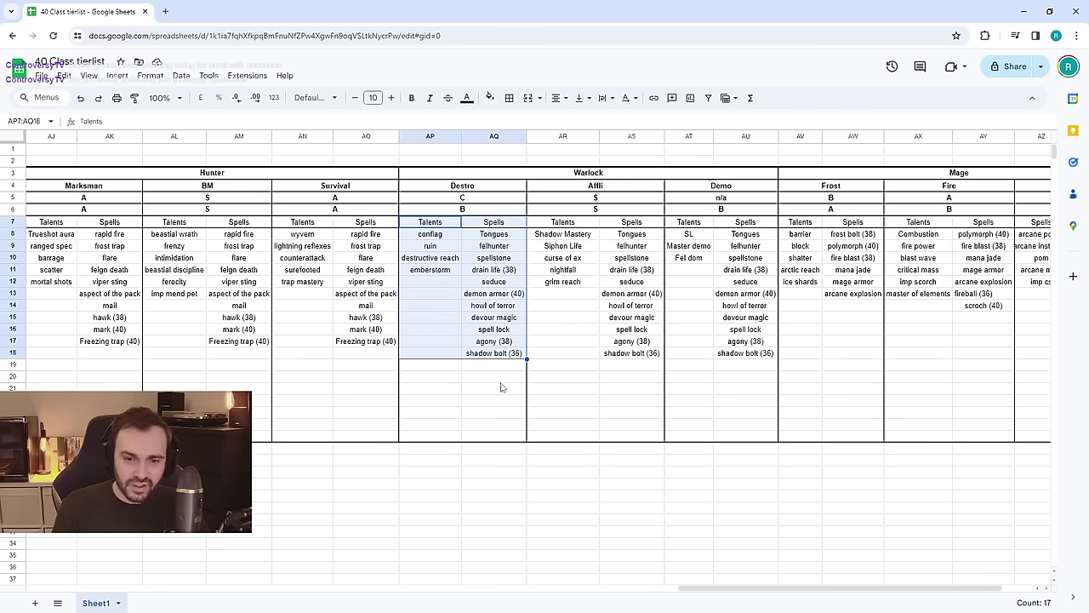
left_click(501, 377)
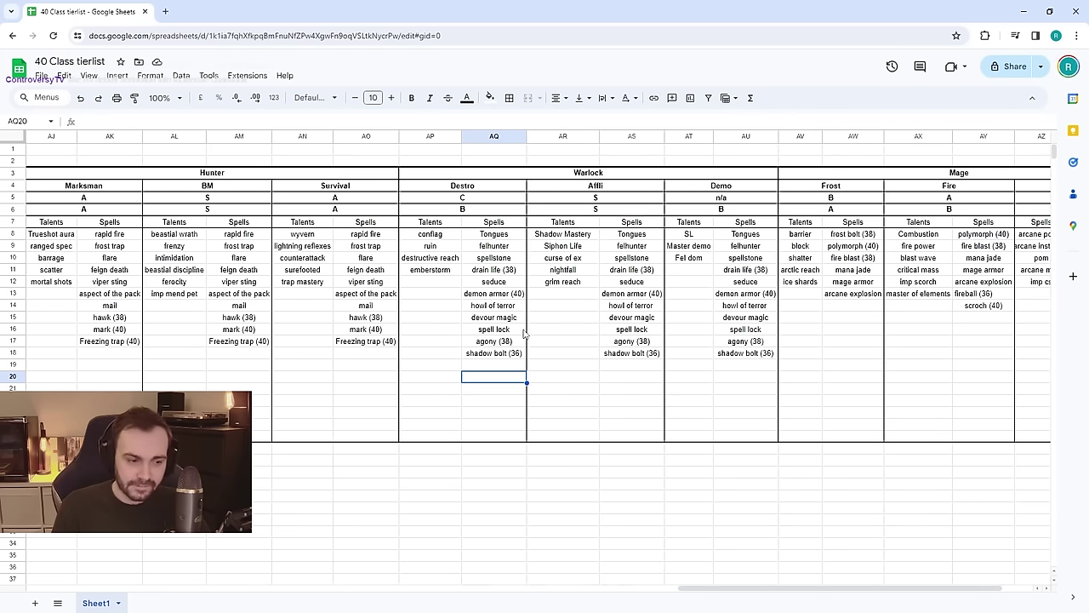
Go through the Frost mage's spells frost bolt, polymorph, fire blast, mana jade, mage armor and arcane explosion.
key("Return")
scroll(710, 590, "right", 2)
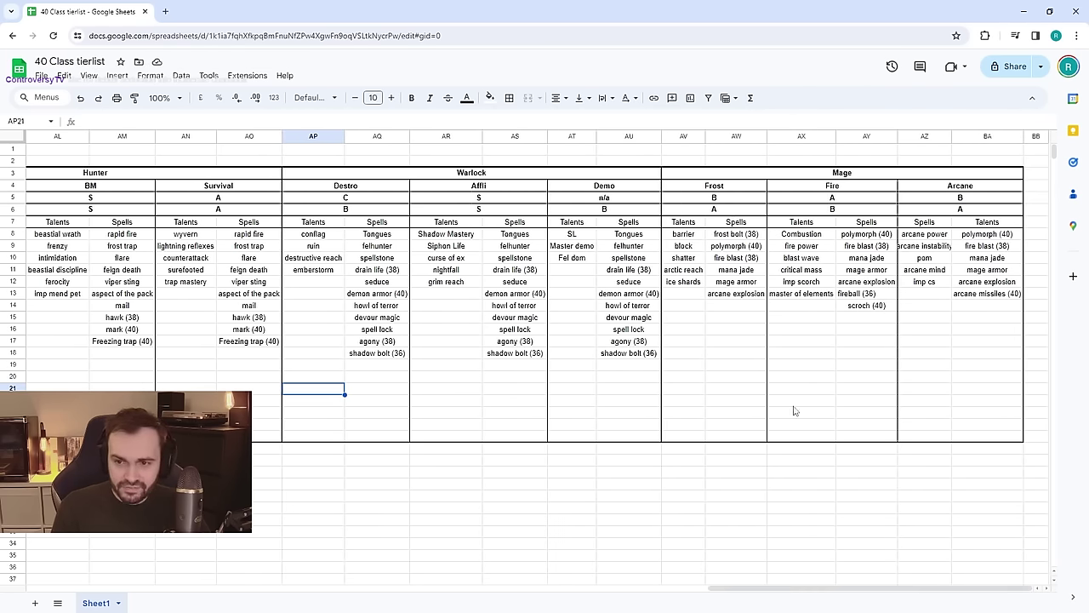
left_click(830, 356)
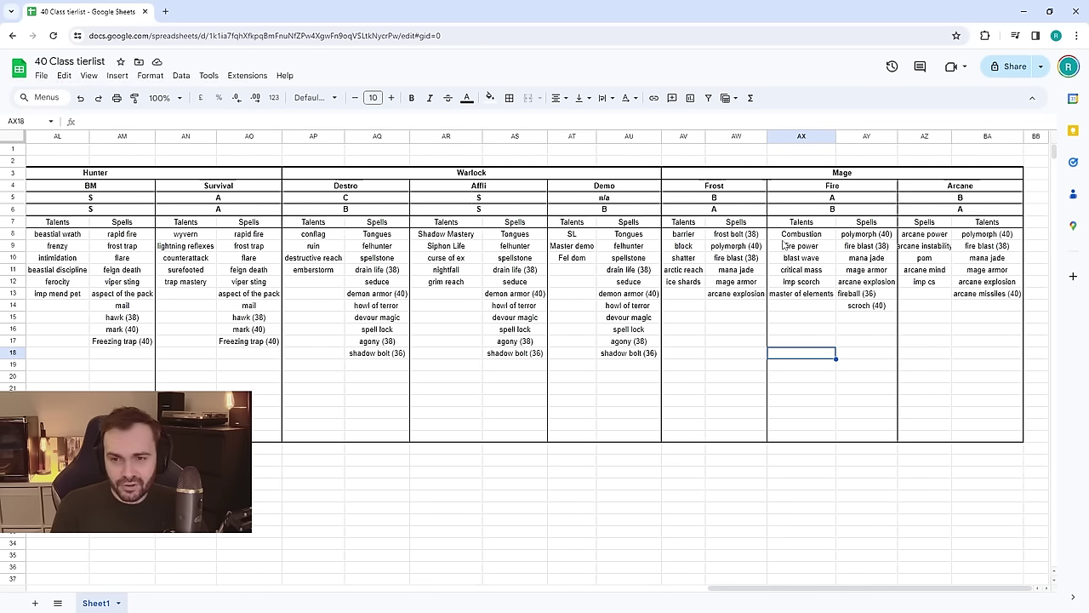
left_click(713, 307)
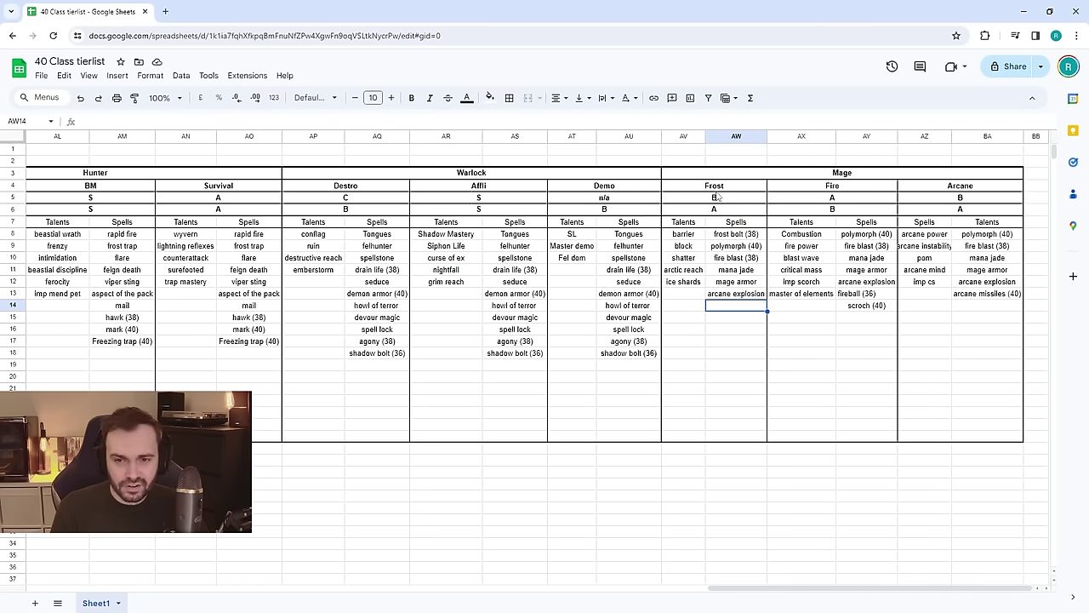
left_click(707, 237)
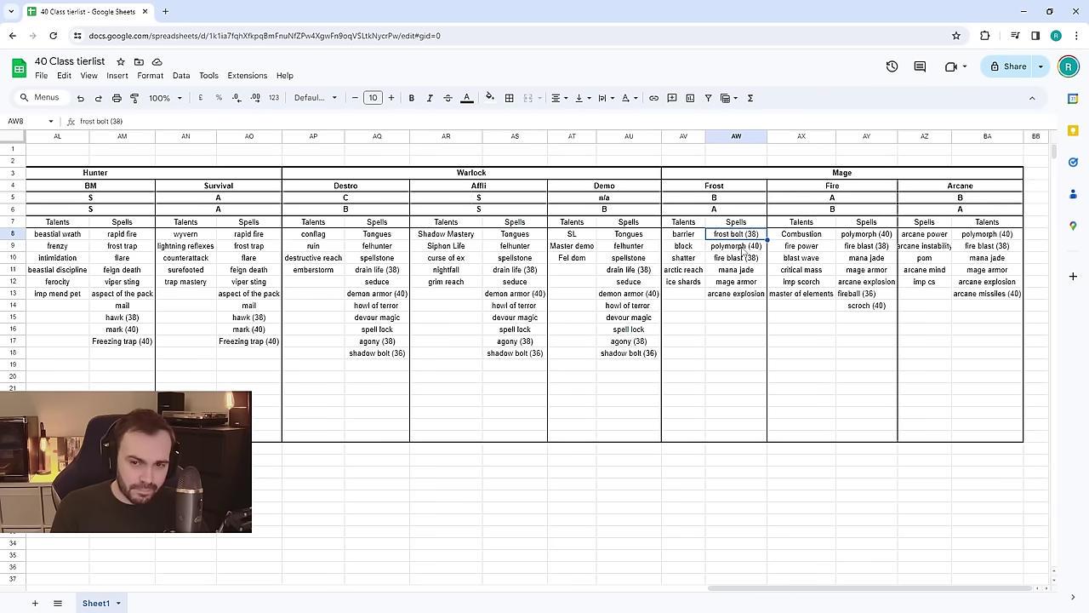
left_click(747, 247)
left_click(747, 260)
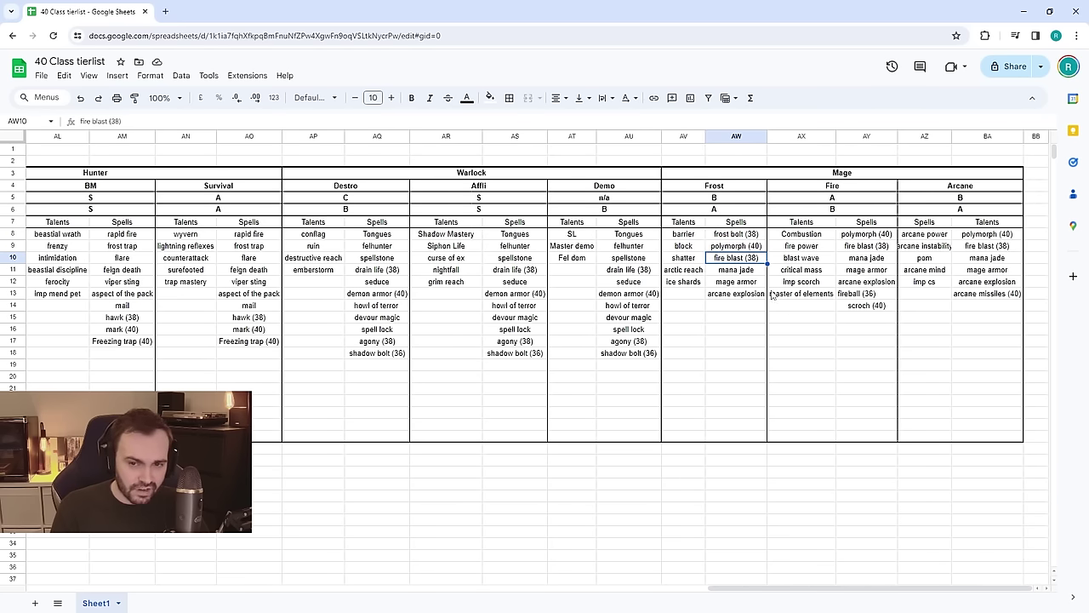
left_click(736, 272)
left_click(744, 283)
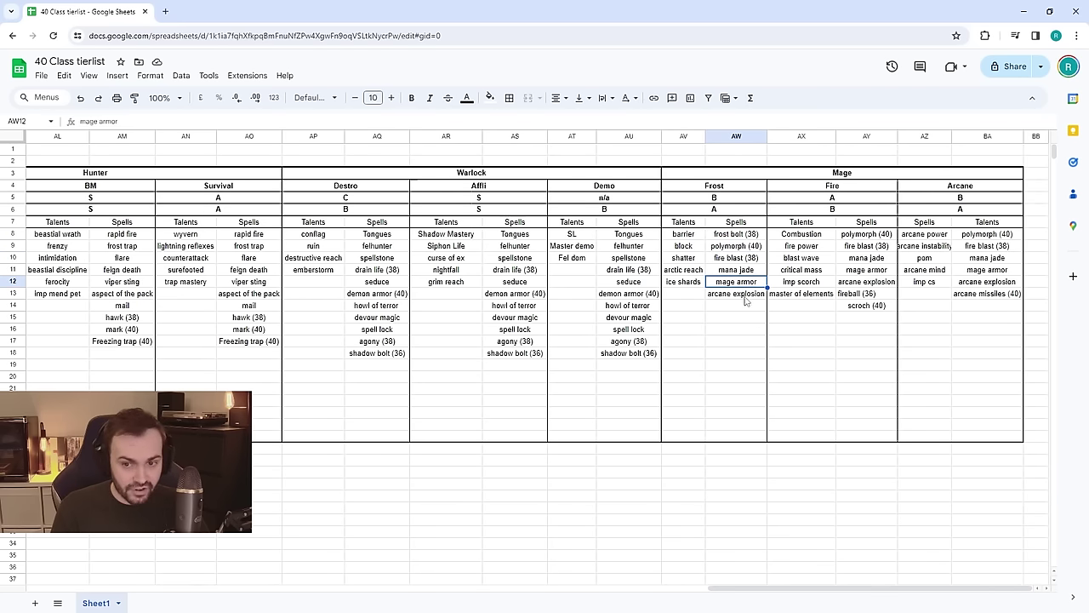
left_click(731, 296)
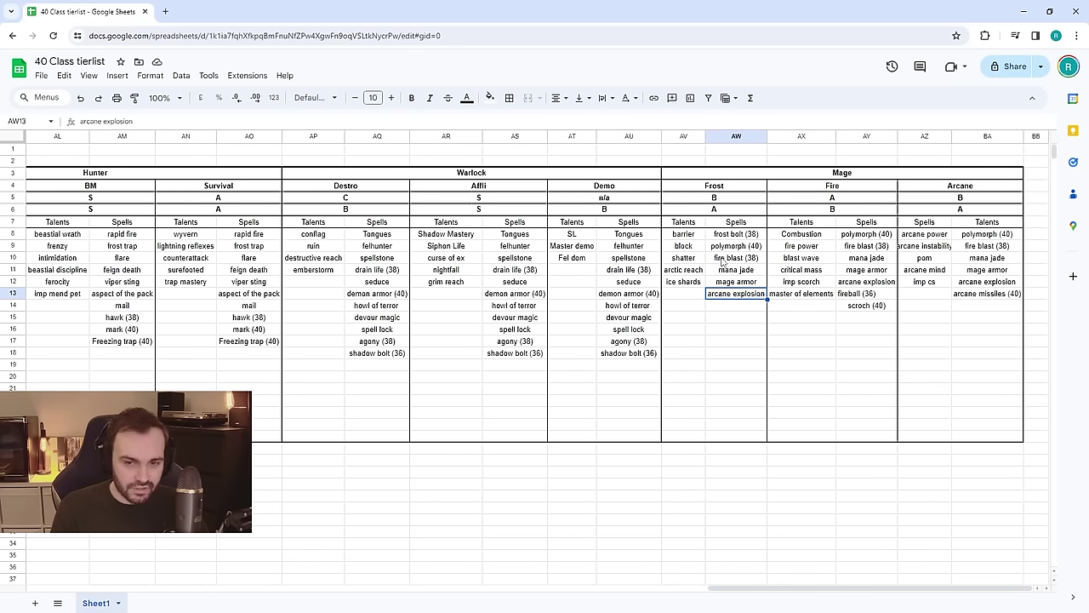
Go through the Frost mage's talents barrier, block, shatter, arctic reach and ice shards.
left_click(684, 237)
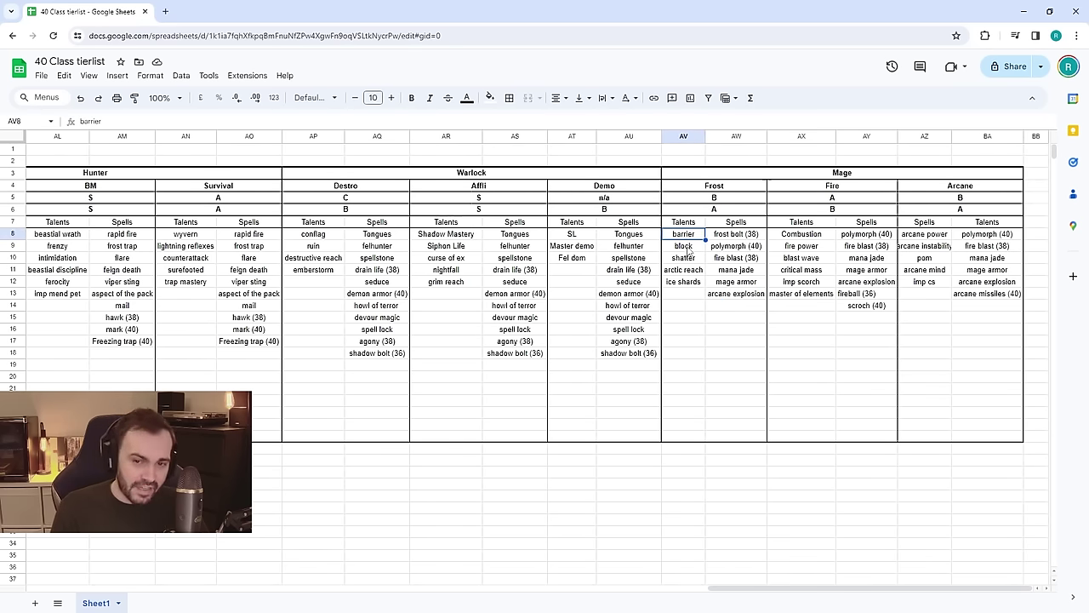
left_click(681, 247)
left_click(680, 259)
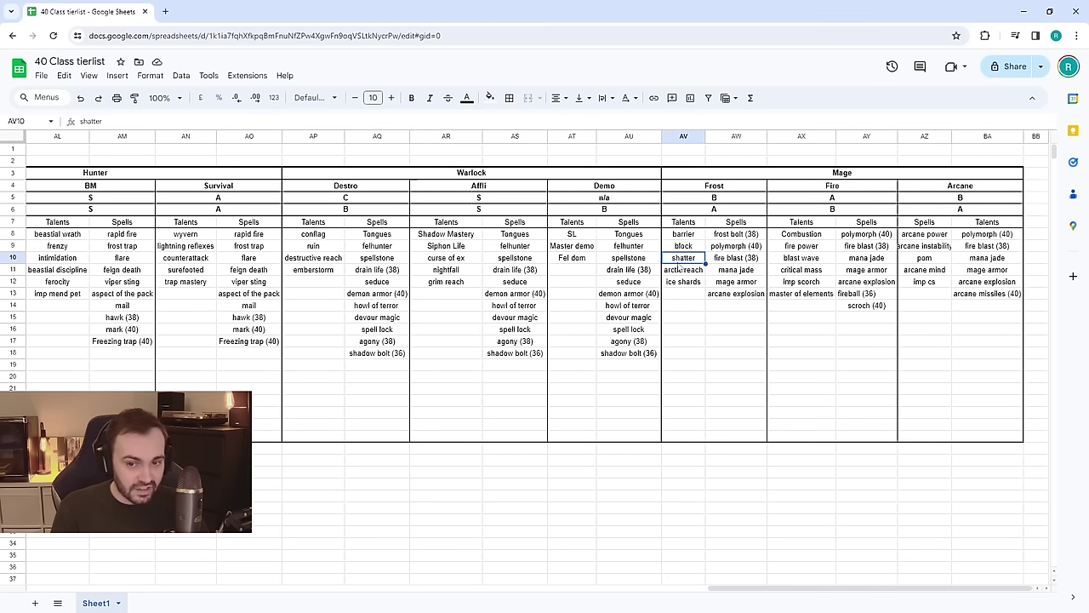
left_click(685, 283)
left_click(691, 260)
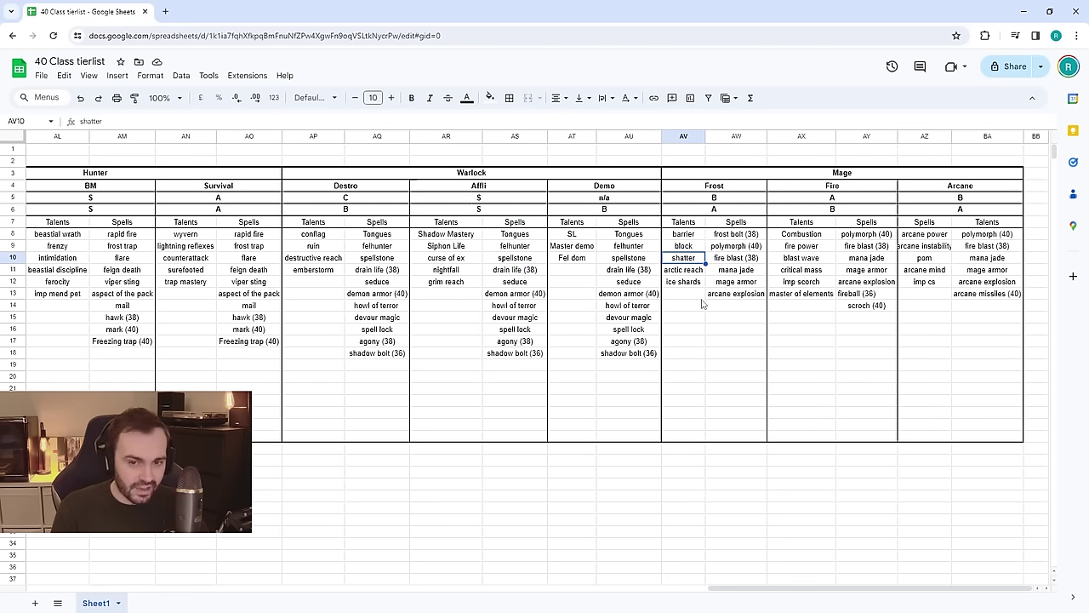
left_click(689, 293)
left_click(694, 269)
left_click(693, 258)
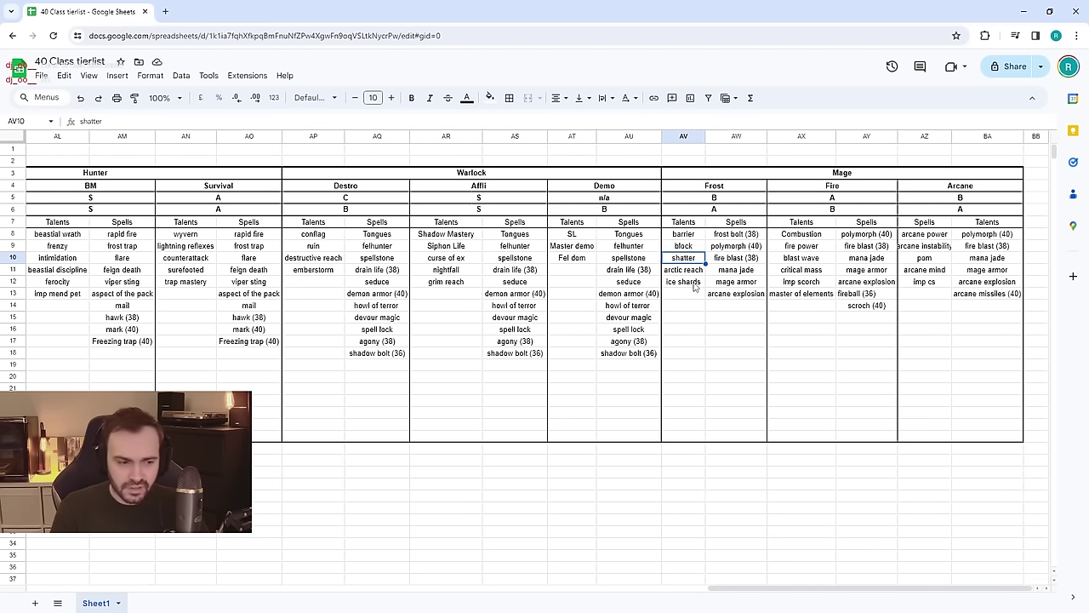
left_click(691, 294)
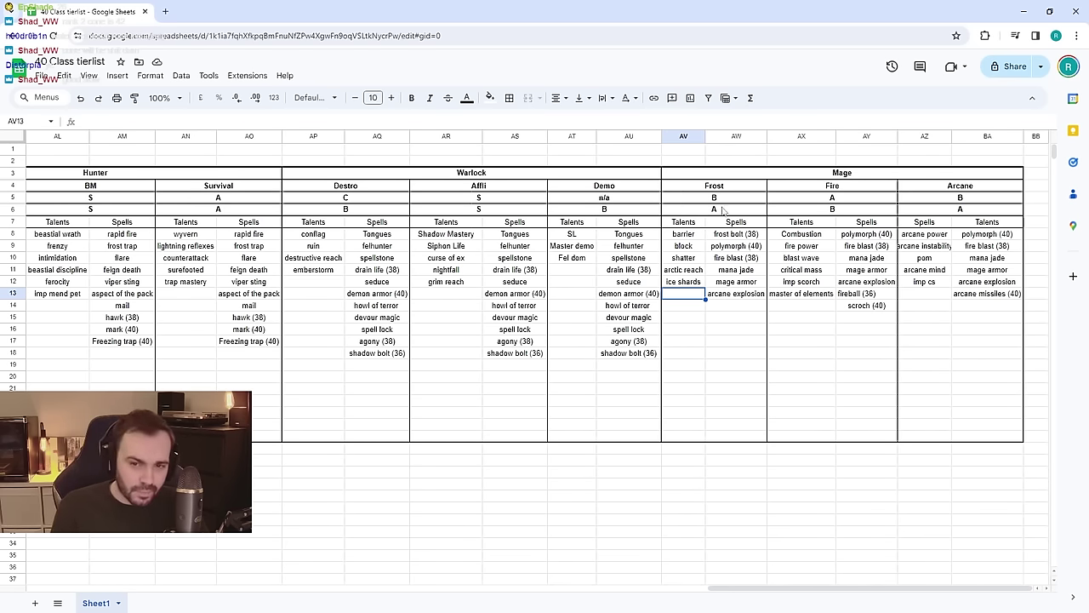
left_click(728, 310)
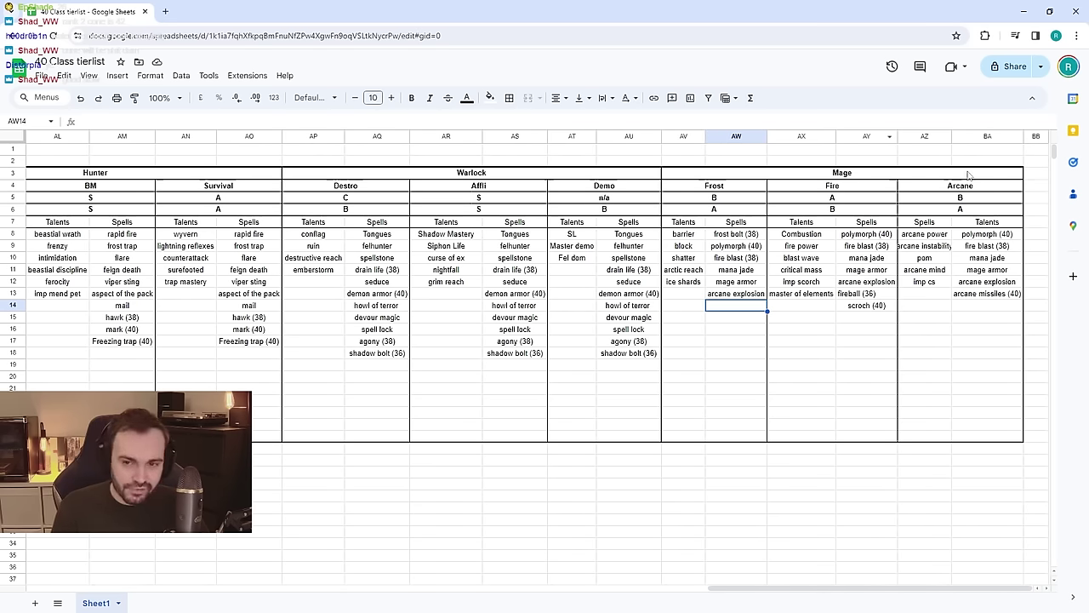
Set the Fire mage's second rating in row 6 to A.
left_click(821, 210)
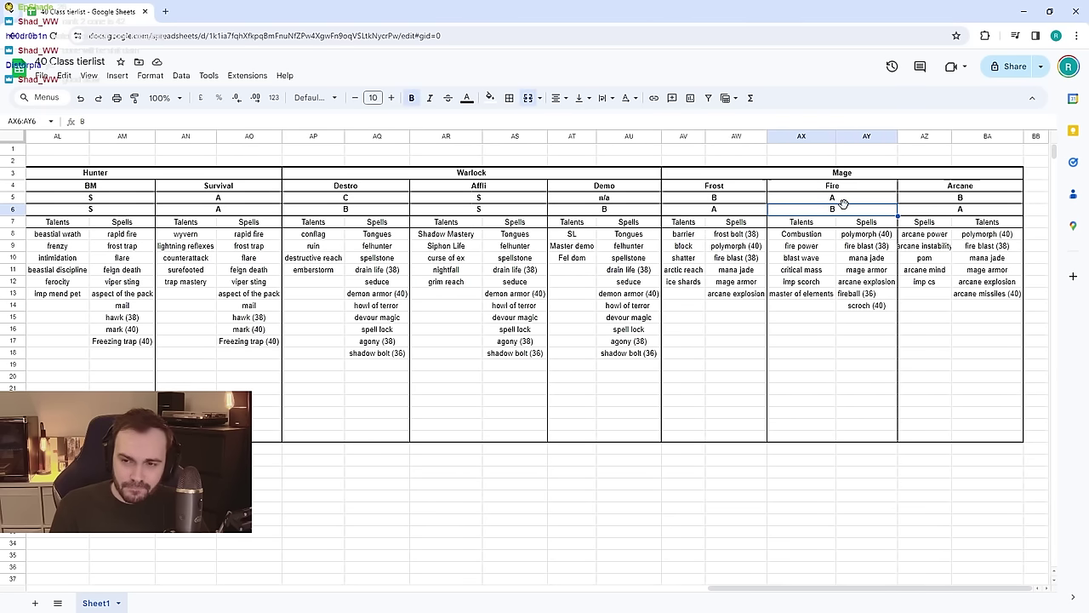
type("A")
left_click(875, 320)
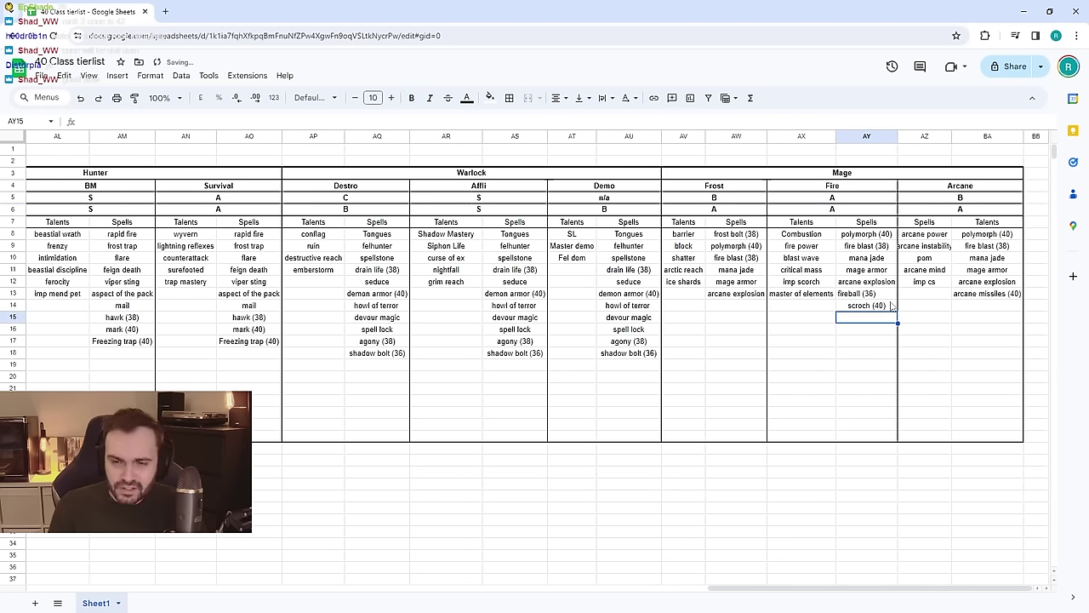
Go through the Fire mage's talents Combustion, fire power, blast wave, critical mass, imp scorch and master of elements.
left_click(825, 317)
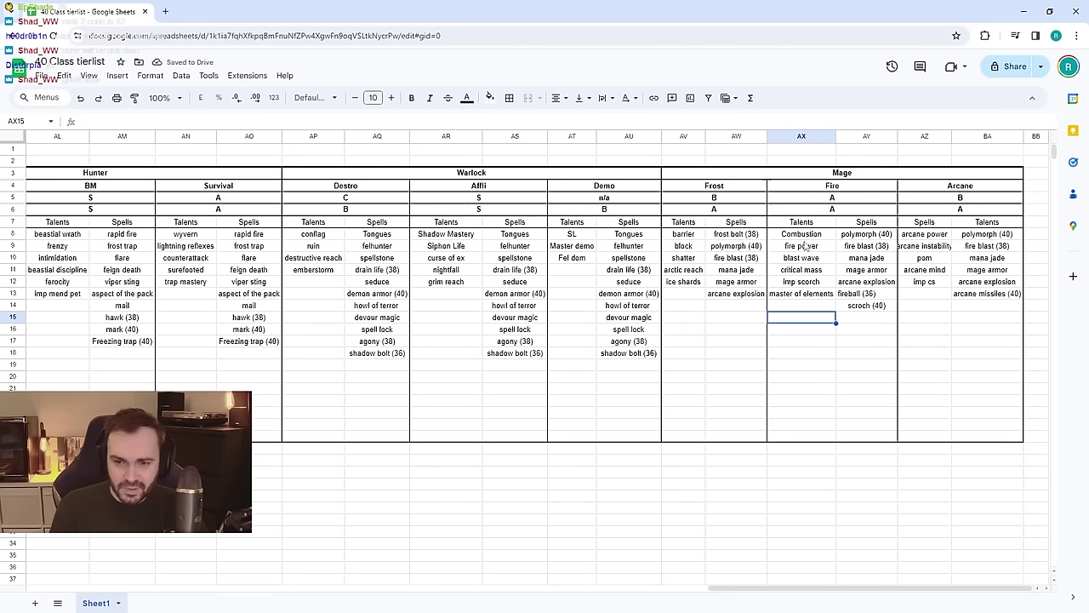
left_click_drag(804, 234, 812, 293)
left_click(819, 316)
left_click_drag(802, 235, 817, 280)
left_click(823, 308)
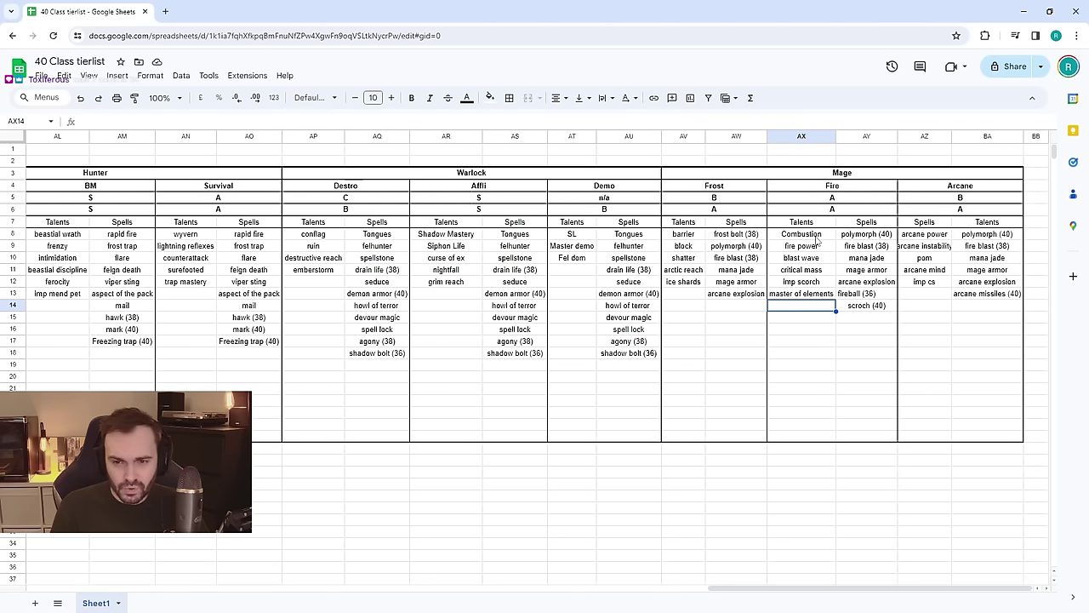
left_click_drag(818, 241, 818, 293)
left_click(830, 329)
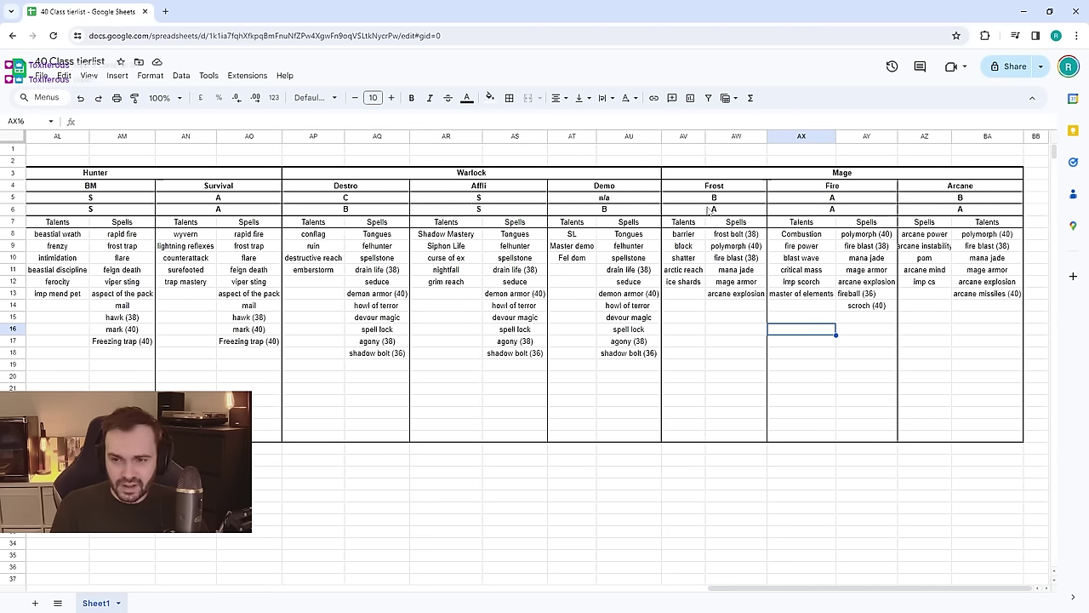
Compare the second ratings of the Frost, Fire and Arcane mage specs, along with Fire's first rating.
left_click(715, 208)
left_click(818, 198)
left_click(946, 211)
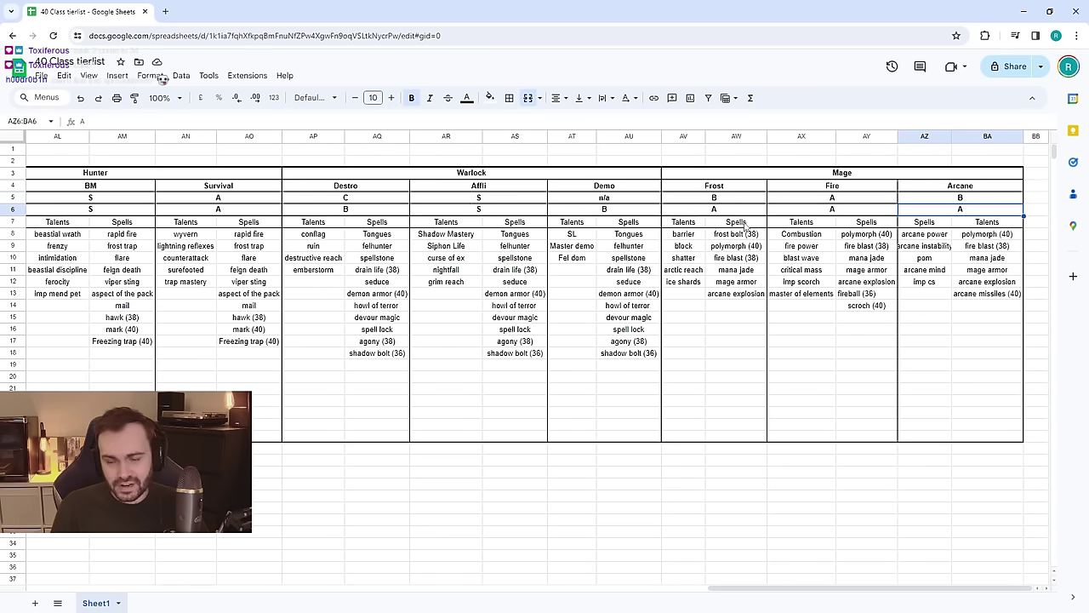
left_click(714, 208)
left_click(804, 213)
left_click(923, 212)
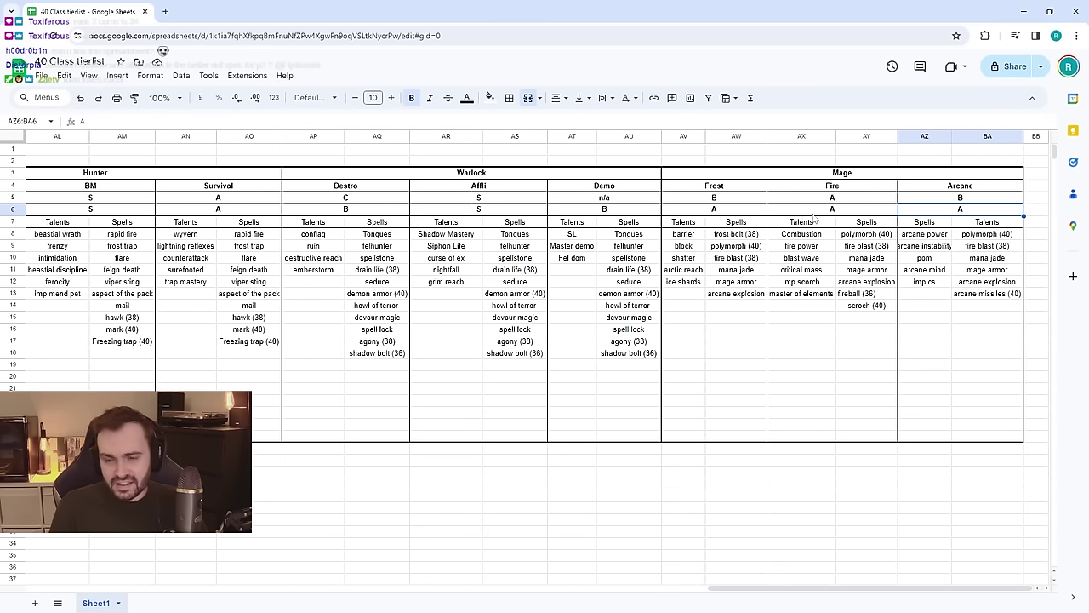
left_click(701, 207)
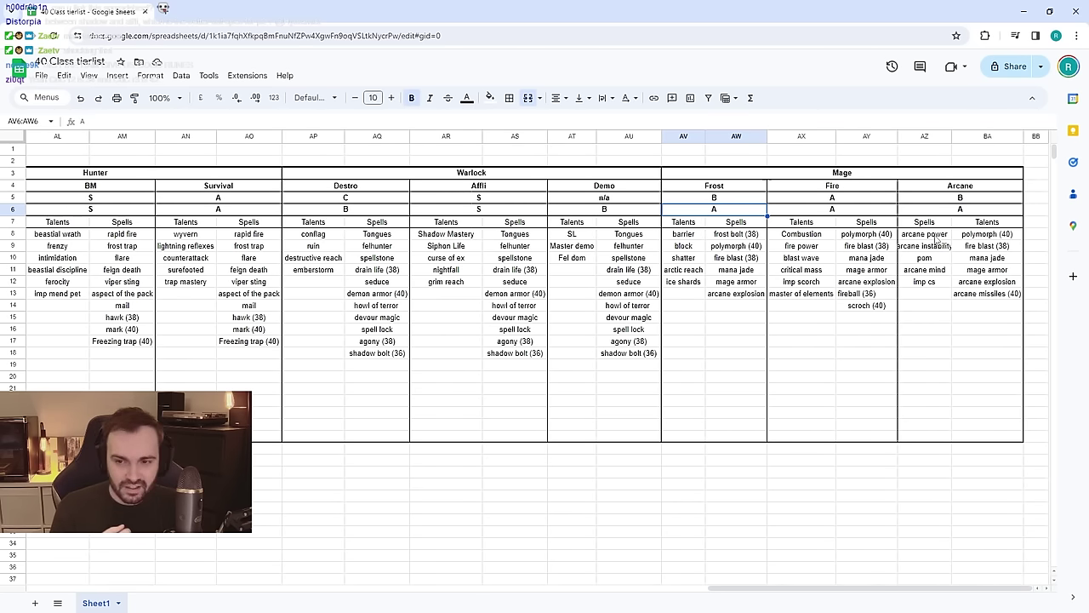
Review the Arcane mage's arcane mind, arcane power and arcane missiles entries and its second rating.
left_click(924, 270)
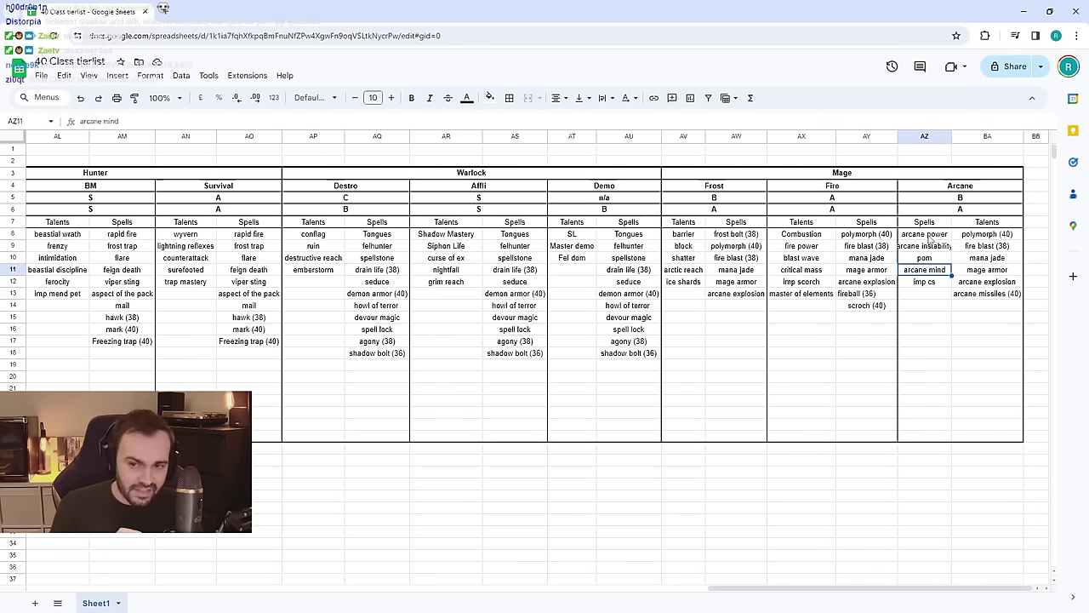
left_click(930, 239)
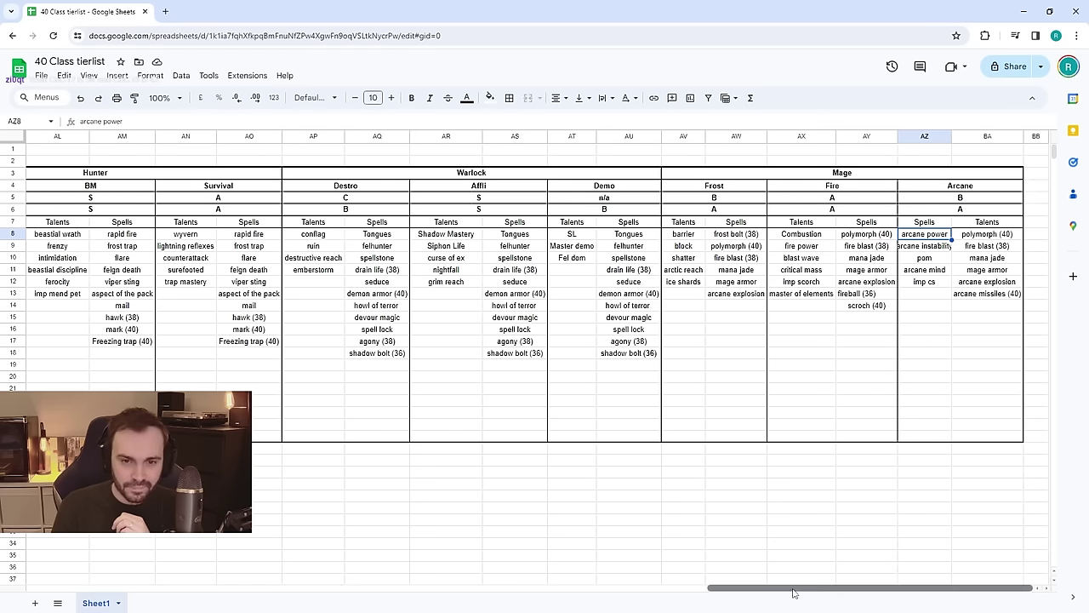
left_click_drag(793, 593, 904, 297)
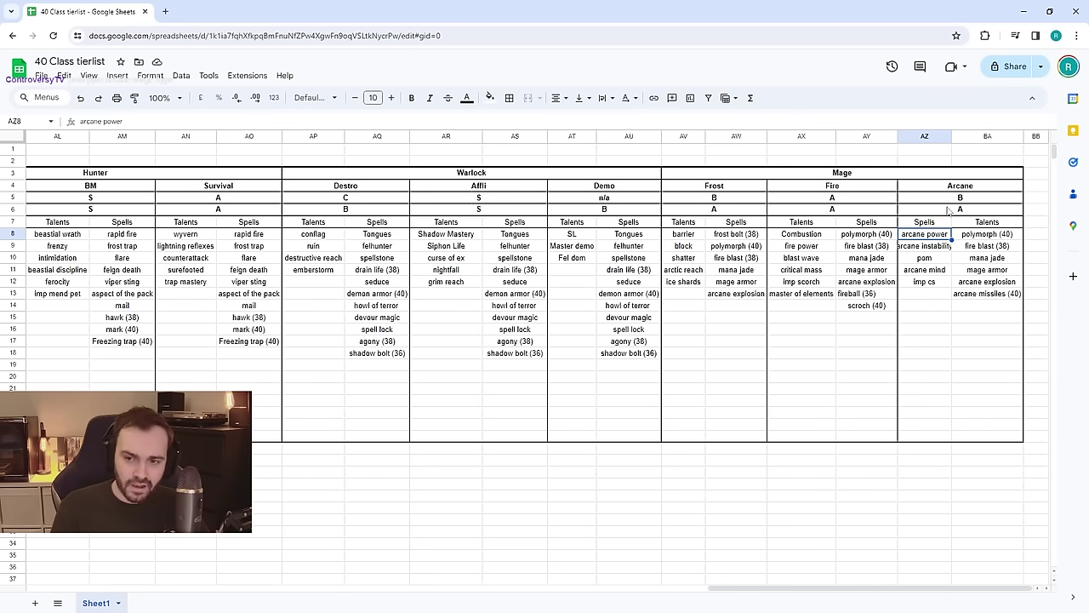
left_click(951, 210)
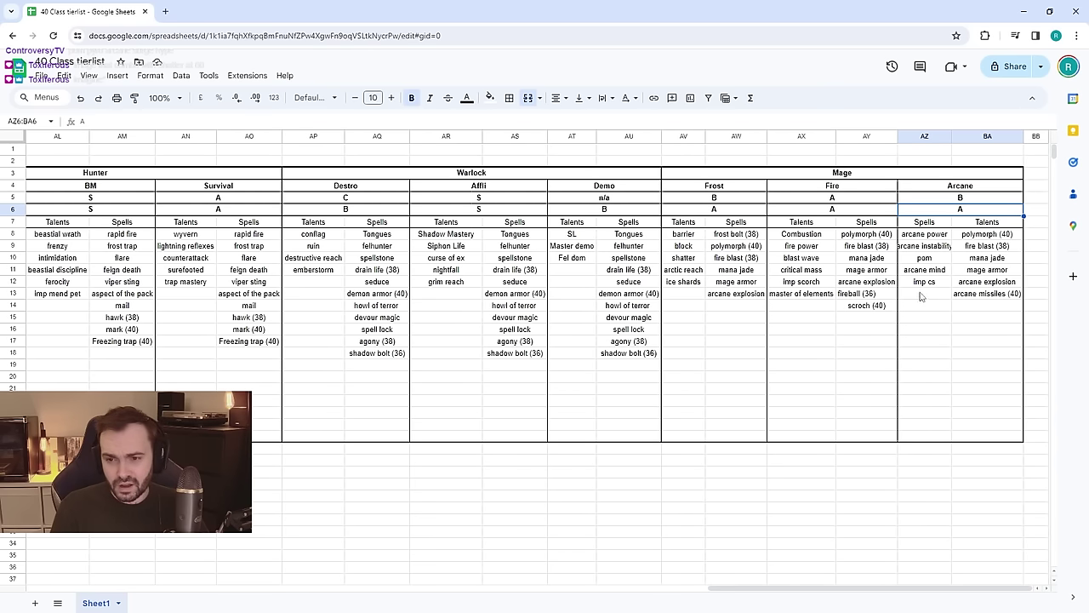
left_click(995, 293)
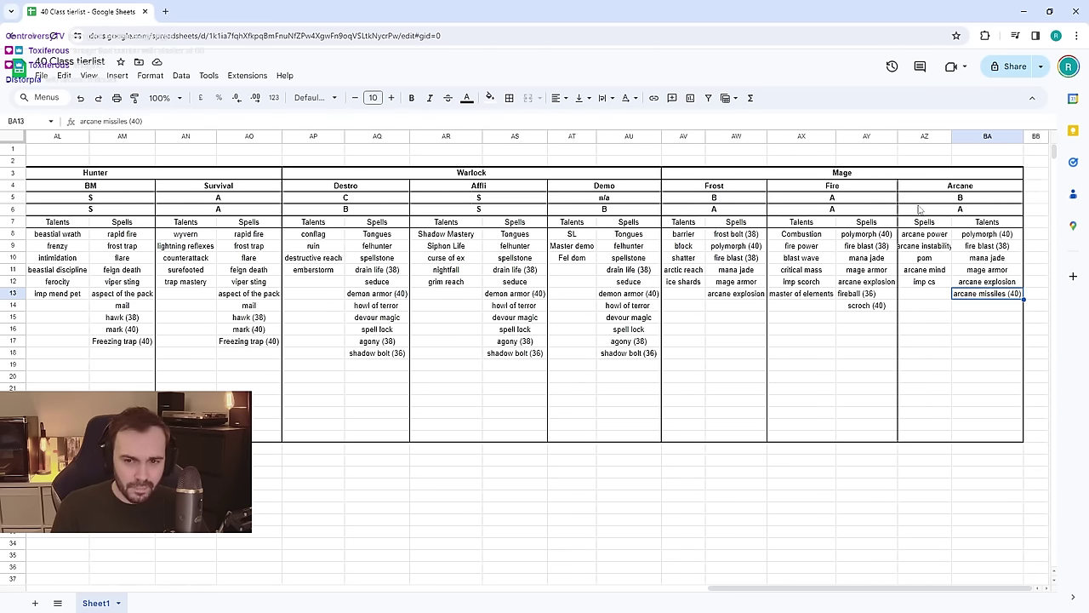
Switch to the TierMaker window and place the Frost, Fire and Arcane mage icons at the end of tier A.
key("alt+Tab")
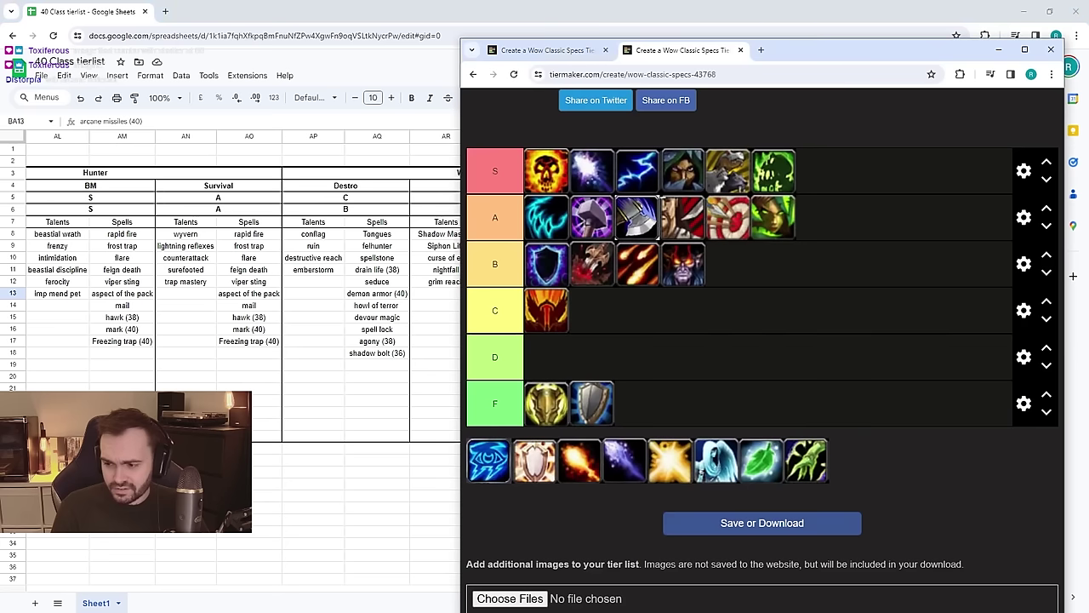
left_click_drag(633, 468, 818, 218)
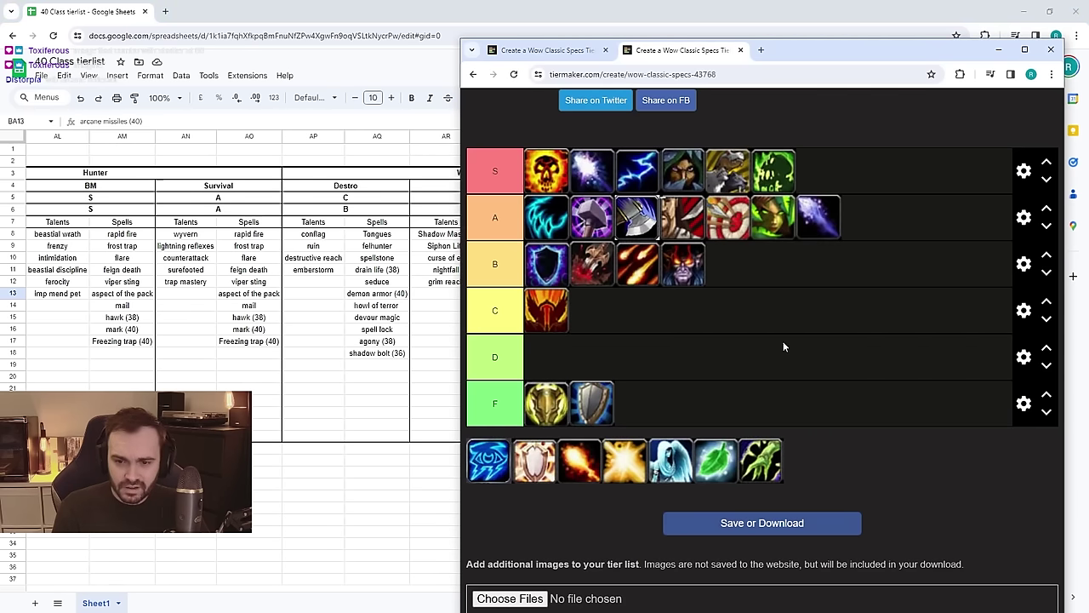
left_click_drag(580, 461, 864, 218)
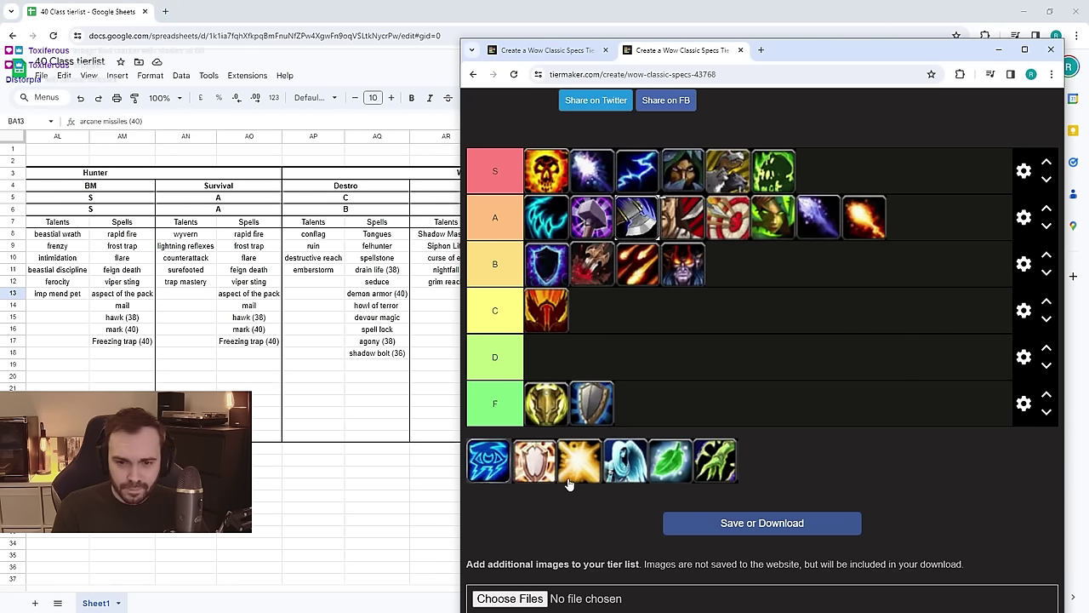
left_click_drag(490, 461, 919, 220)
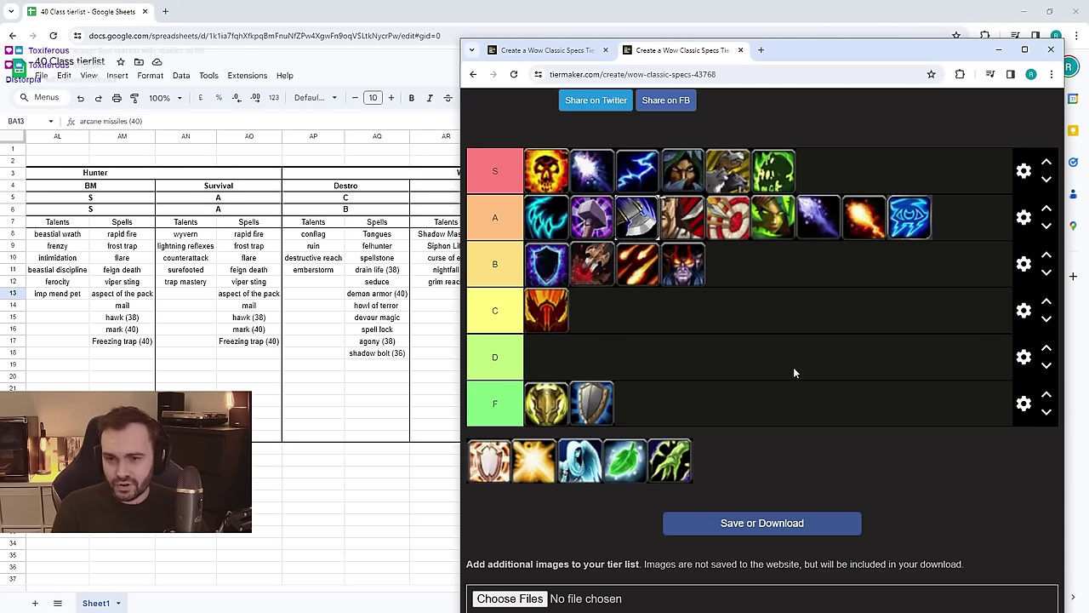